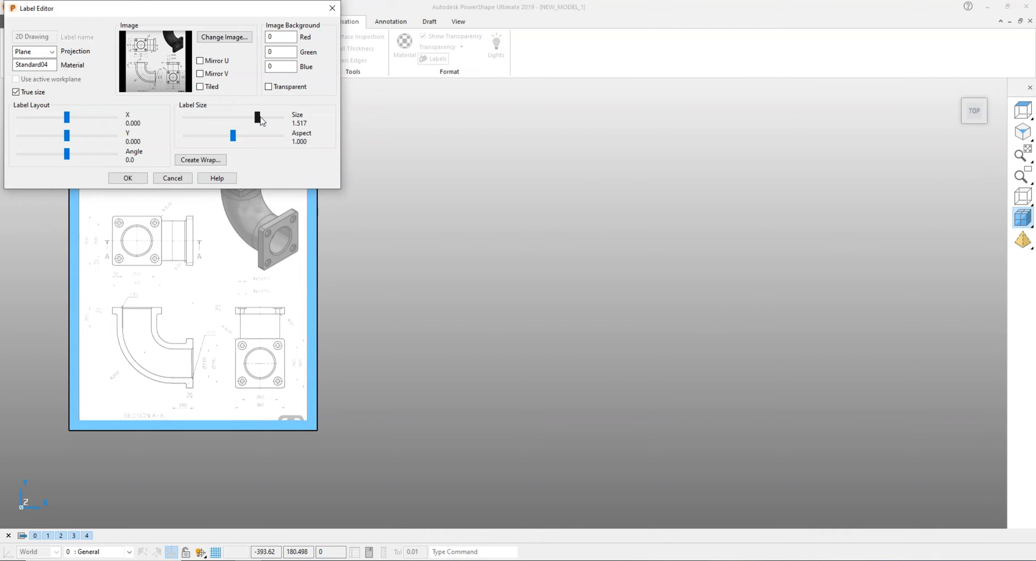
Set the 2D Drawing label's size to about 1.648 so the whole drawing fits the plane, and accept the label.
{"action": "left_click_drag", "start_coordinate": [261, 120], "coordinate": [264, 120]}
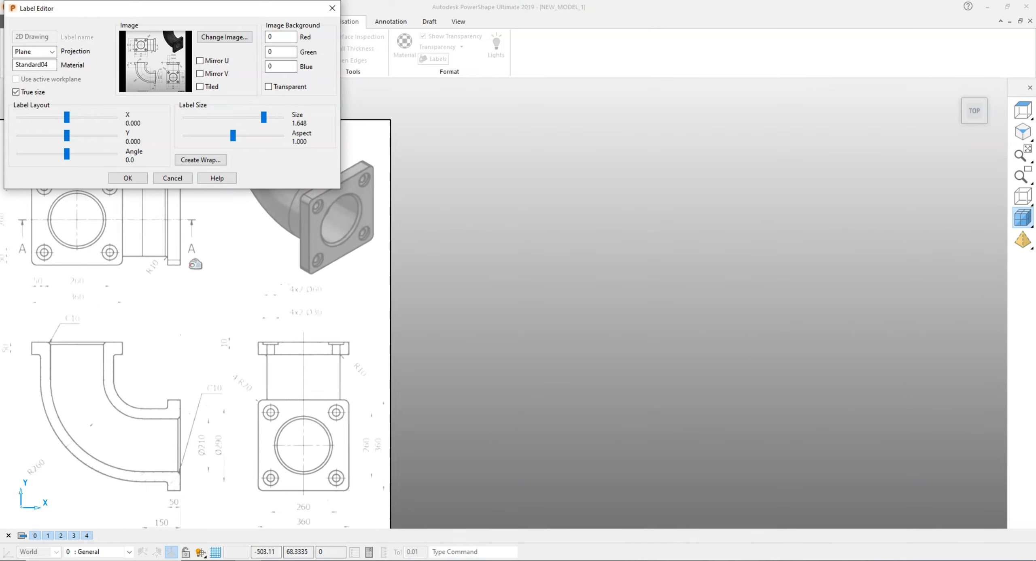
{"action": "middle_click_drag", "start_coordinate": [196, 264], "coordinate": [234, 269], "text": "shift"}
{"action": "scroll", "coordinate": [345, 266], "scroll_direction": "down", "scroll_amount": 3}
{"action": "middle_click_drag", "start_coordinate": [344, 266], "coordinate": [503, 237], "text": "shift"}
{"action": "scroll", "coordinate": [570, 181], "scroll_direction": "up", "scroll_amount": 4}
{"action": "scroll", "coordinate": [590, 146], "scroll_direction": "up", "scroll_amount": 1}
{"action": "scroll", "coordinate": [564, 158], "scroll_direction": "down", "scroll_amount": 1}
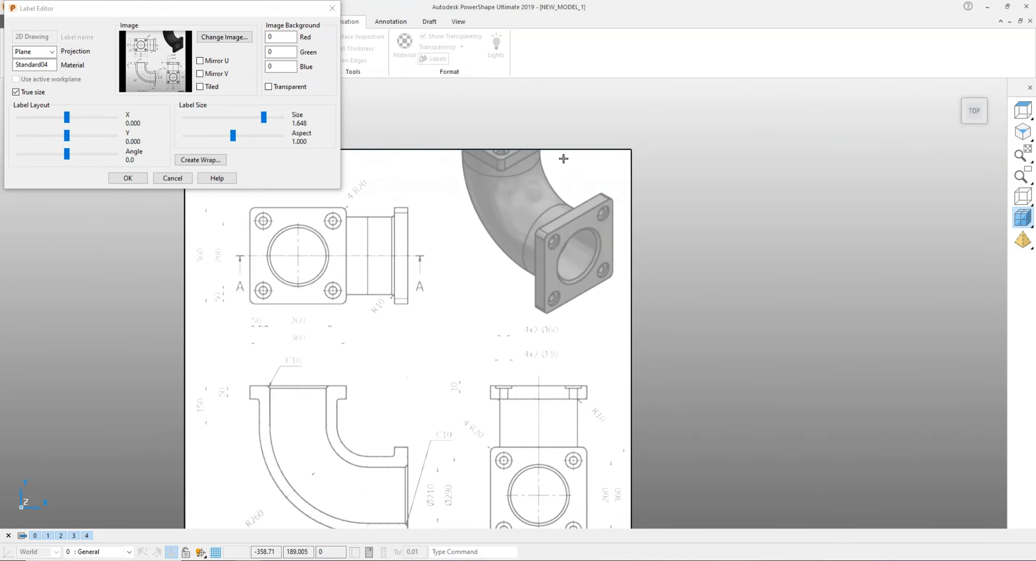
{"action": "scroll", "coordinate": [563, 158], "scroll_direction": "down", "scroll_amount": 1}
{"action": "left_click", "coordinate": [128, 178]}
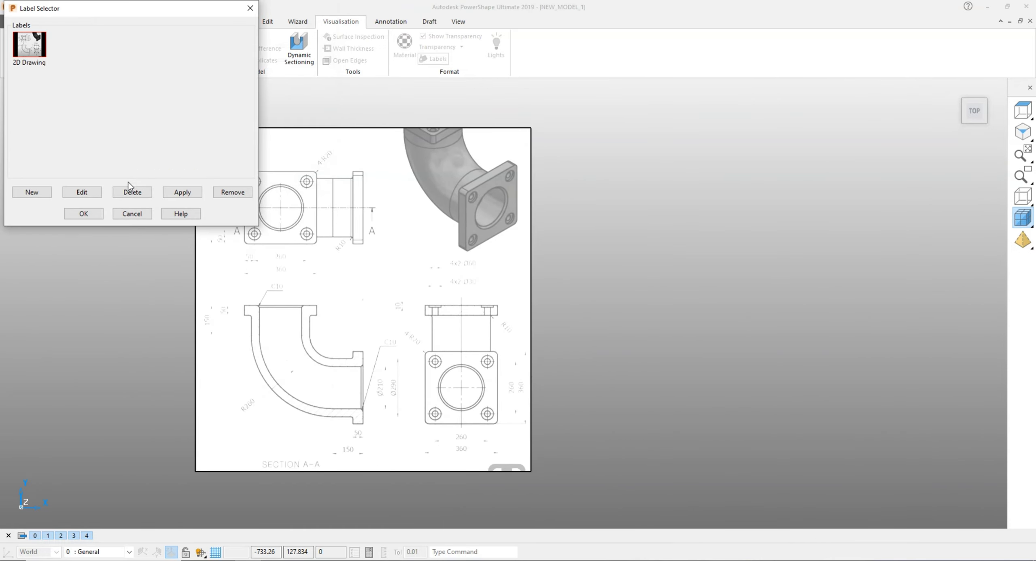
{"action": "left_click", "coordinate": [83, 214]}
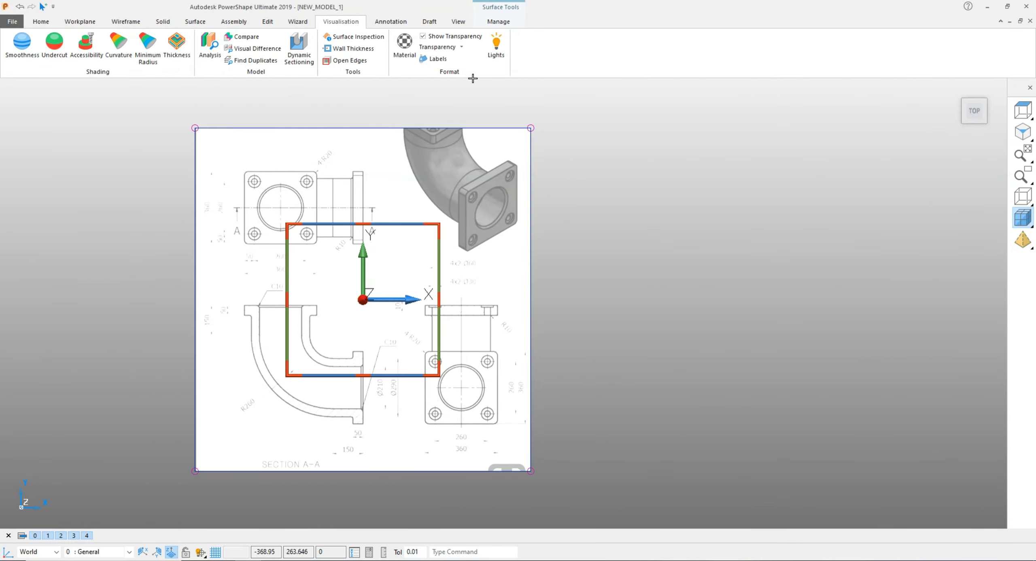
Change the model lighting to the Sky light studio from the Standard group.
{"action": "left_click", "coordinate": [496, 49]}
{"action": "left_click", "coordinate": [106, 107]}
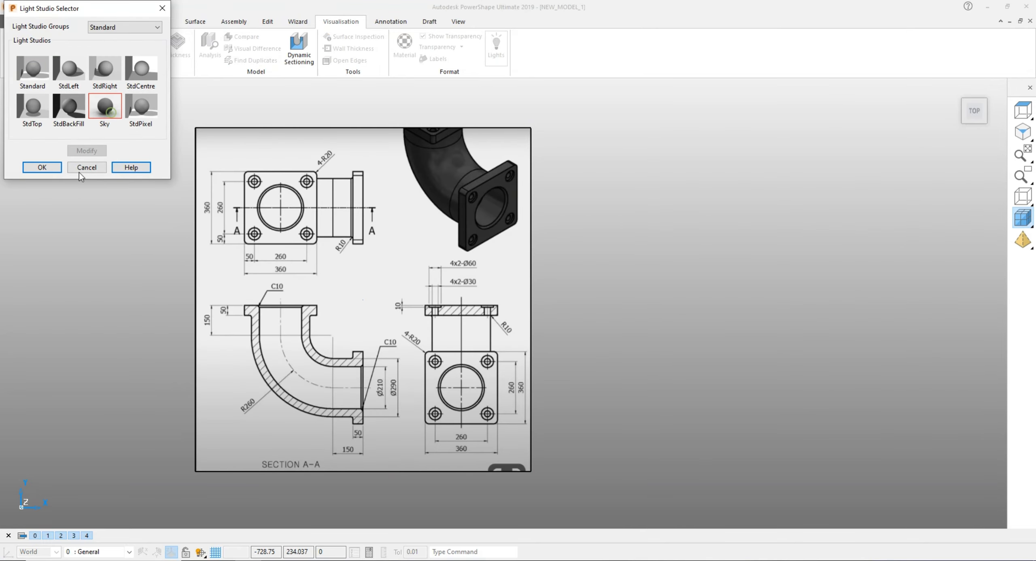
{"action": "left_click", "coordinate": [43, 167]}
Examine the reference drawing's dimensions in section A-A, the two flange views and the counterbored holes.
{"action": "scroll", "coordinate": [288, 374], "scroll_direction": "up", "scroll_amount": 3}
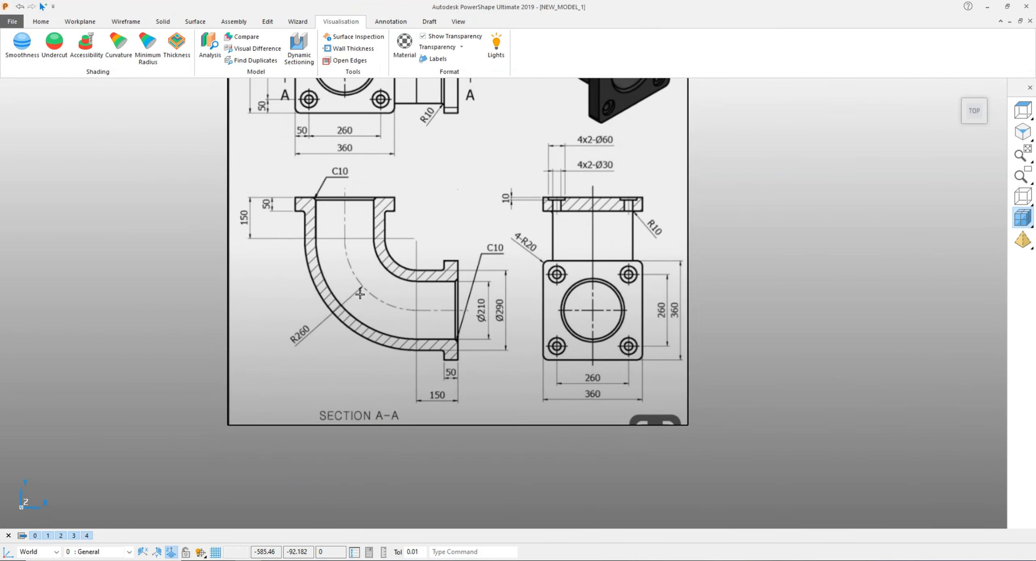
{"action": "middle_click_drag", "start_coordinate": [360, 294], "coordinate": [363, 290], "text": "shift"}
{"action": "scroll", "coordinate": [449, 365], "scroll_direction": "up", "scroll_amount": 5}
{"action": "scroll", "coordinate": [457, 358], "scroll_direction": "down", "scroll_amount": 2}
{"action": "middle_click_drag", "start_coordinate": [794, 280], "coordinate": [828, 366], "text": "shift"}
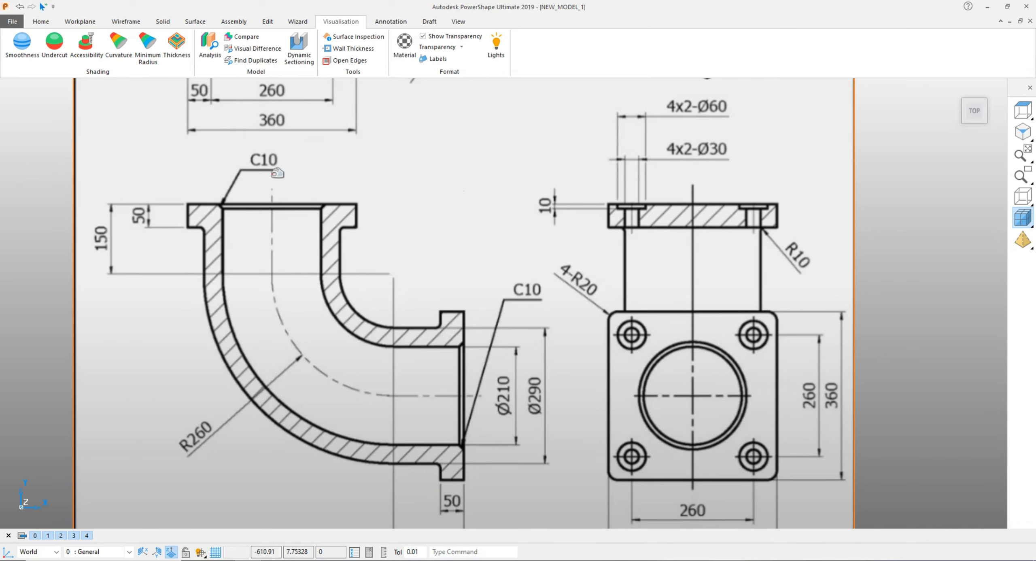
{"action": "mouse_move", "coordinate": [552, 333]}
{"action": "middle_mouse_down", "text": "shift"}
{"action": "mouse_move", "coordinate": [506, 283]}
{"action": "mouse_move", "coordinate": [456, 273]}
{"action": "middle_mouse_up", "text": "shift"}
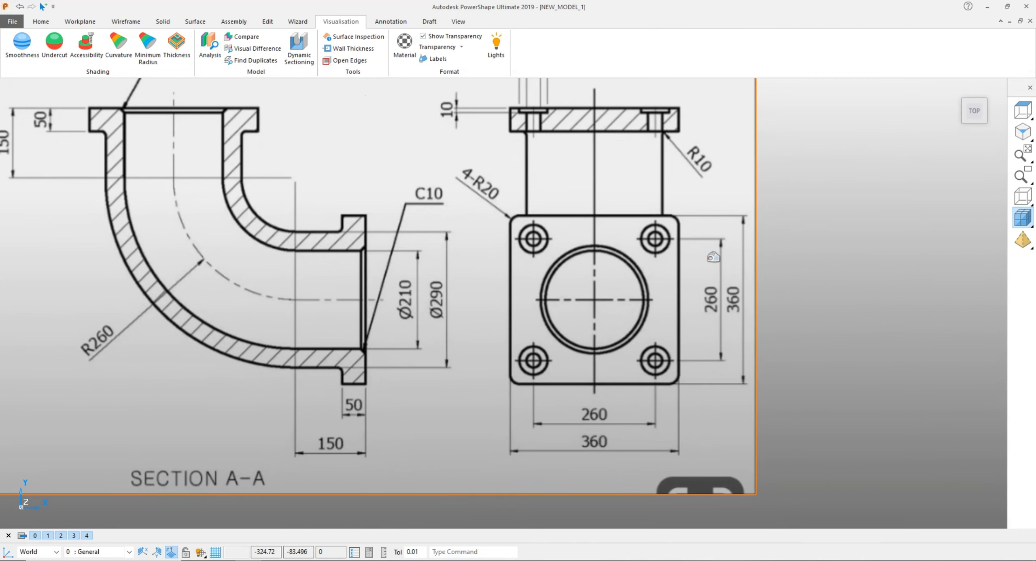
{"action": "middle_click_drag", "start_coordinate": [669, 236], "coordinate": [611, 267], "text": "shift"}
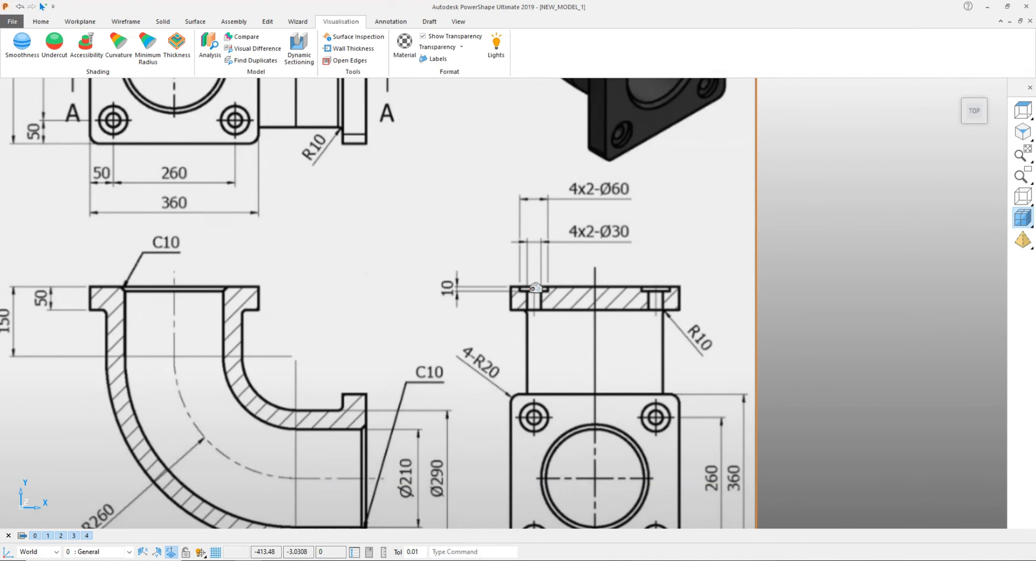
{"action": "middle_click_drag", "start_coordinate": [418, 243], "coordinate": [448, 262], "text": "shift"}
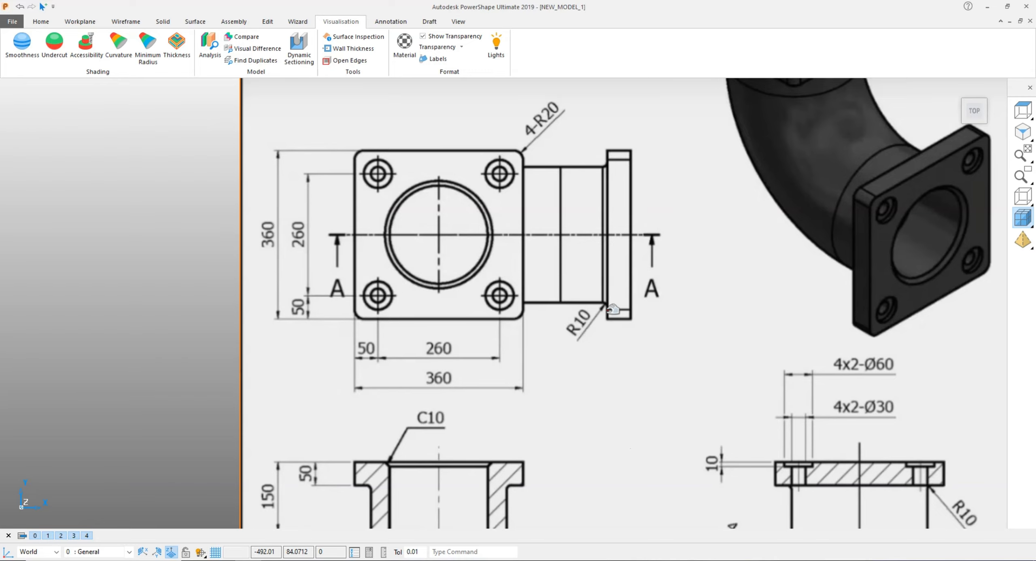
{"action": "scroll", "coordinate": [509, 307], "scroll_direction": "down", "scroll_amount": 6}
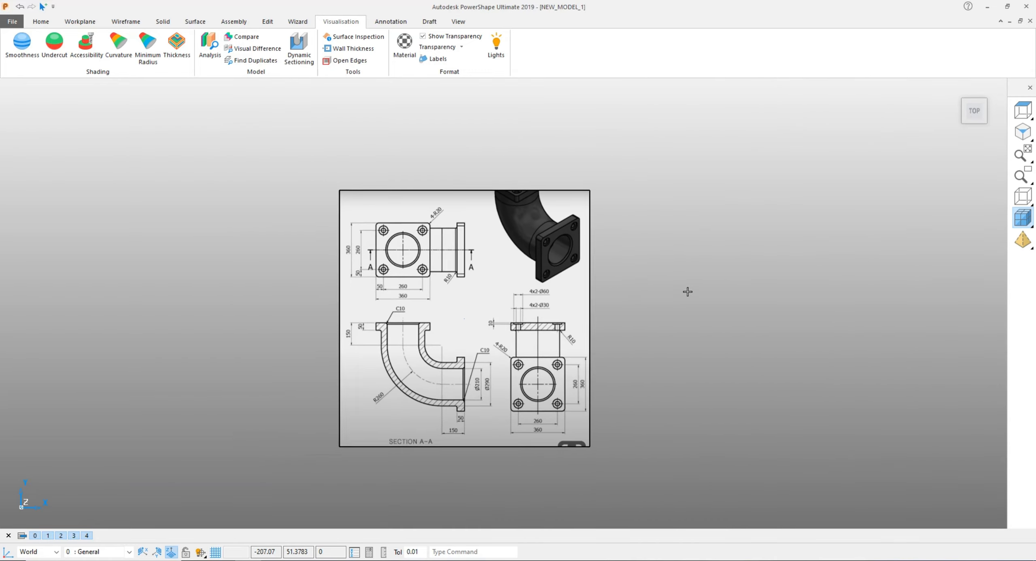
Draw a single vertical line about 142.5 long in the empty space beside the reference drawing.
{"action": "left_click", "coordinate": [126, 21]}
{"action": "left_click", "coordinate": [15, 58]}
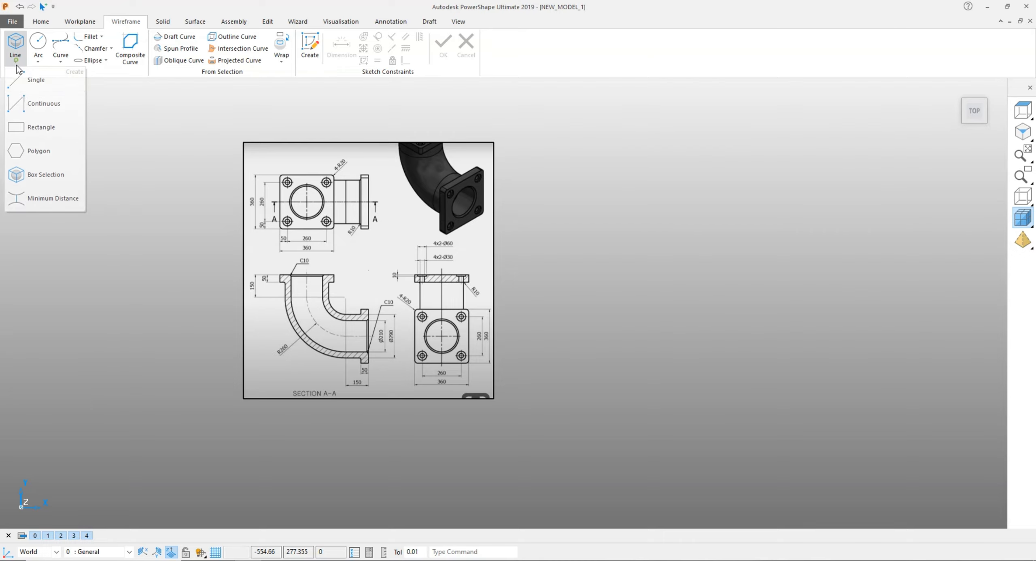
{"action": "left_click", "coordinate": [25, 88]}
{"action": "scroll", "coordinate": [219, 231], "scroll_direction": "up", "scroll_amount": 4}
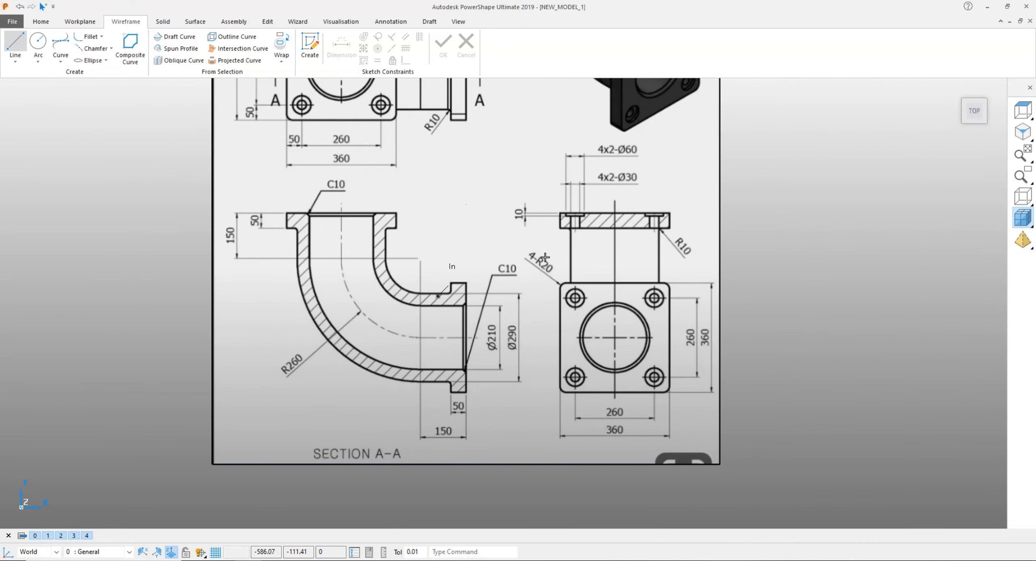
{"action": "scroll", "coordinate": [701, 257], "scroll_direction": "down", "scroll_amount": 2}
{"action": "middle_click_drag", "start_coordinate": [700, 256], "coordinate": [479, 251], "text": "shift"}
{"action": "left_click", "coordinate": [635, 164]}
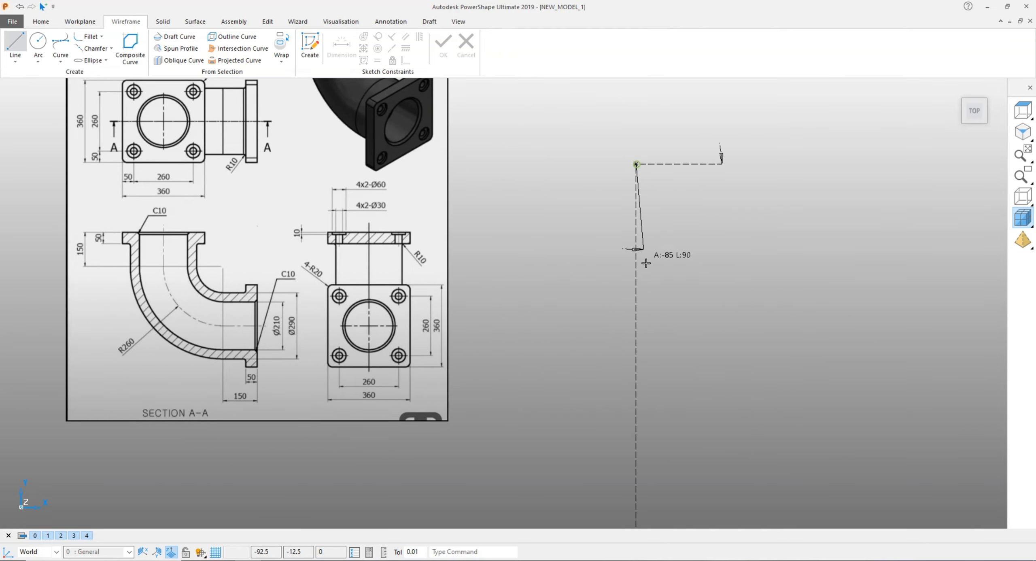
{"action": "left_click", "coordinate": [637, 299]}
{"action": "right_click", "coordinate": [705, 143]}
{"action": "left_click", "coordinate": [712, 147]}
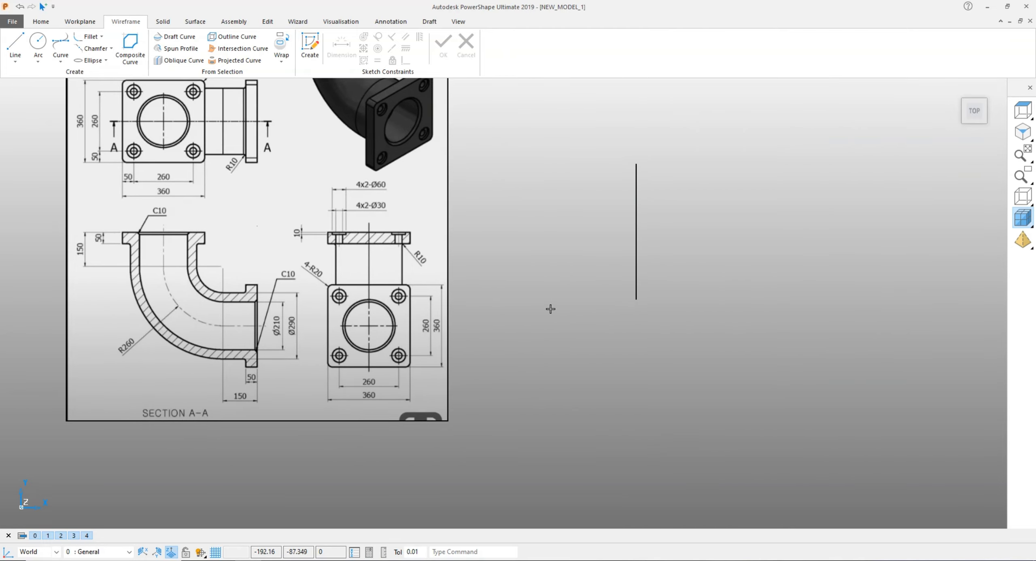
Switch to Calculator, add 150 and 260 for the centreline length, and close it.
{"action": "key", "text": "super"}
{"action": "type", "text": "cal"}
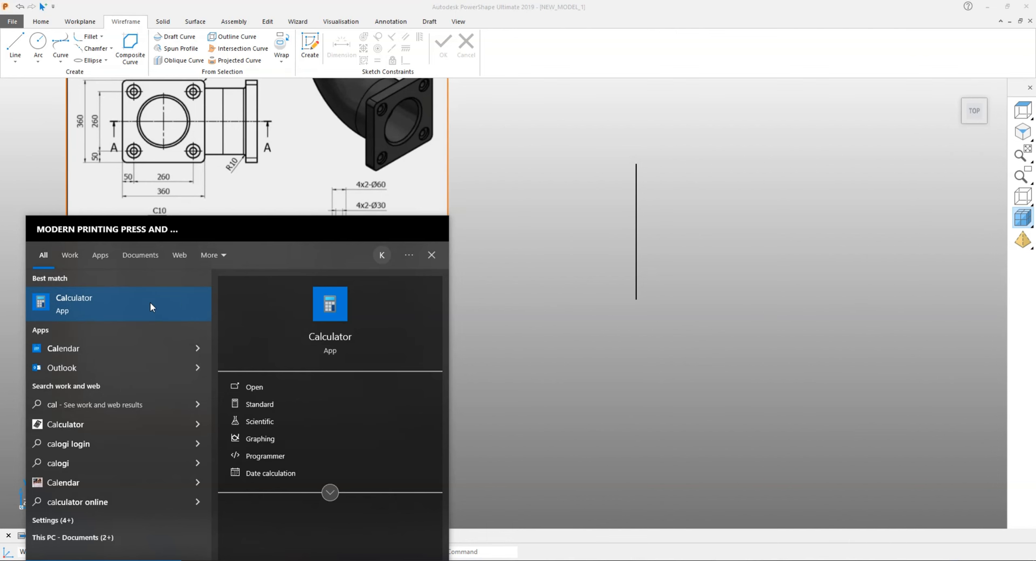
{"action": "left_click", "coordinate": [150, 307]}
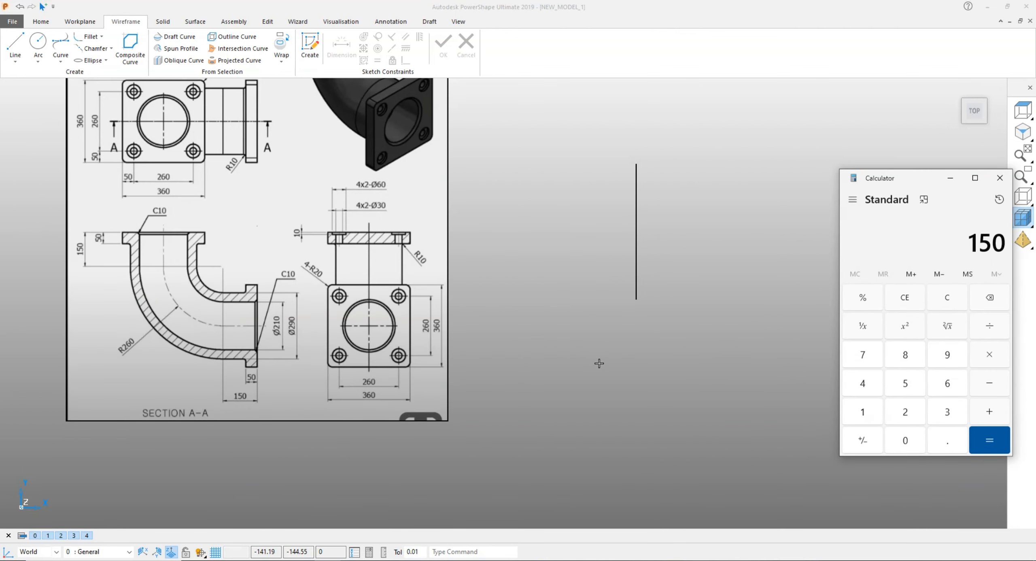
{"action": "type", "text": "0"}
{"action": "key", "text": "Return"}
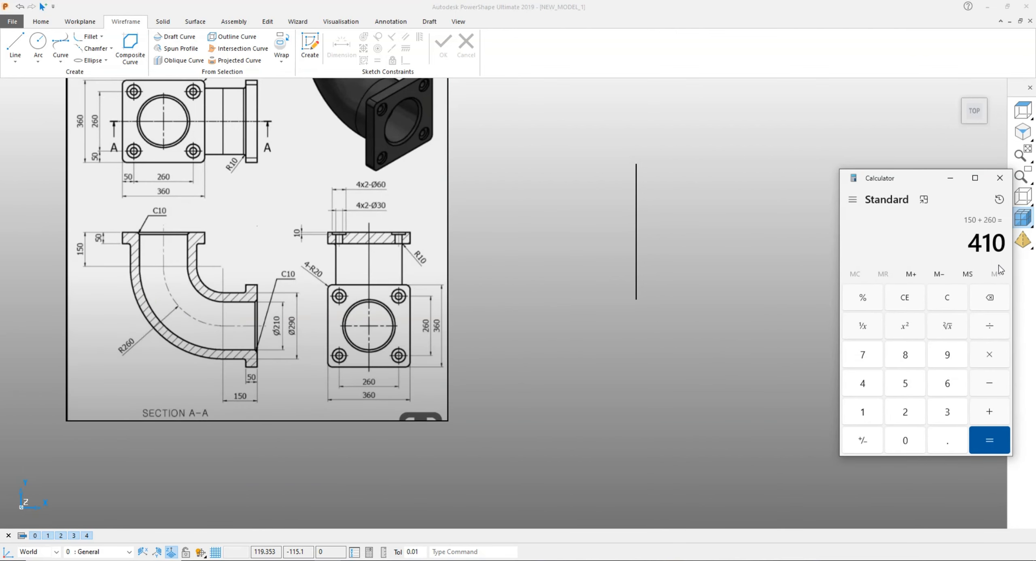
{"action": "left_click", "coordinate": [999, 177]}
Set the vertical line's length to 410 and move the line upward beside the reference drawing.
{"action": "double_click", "coordinate": [636, 226]}
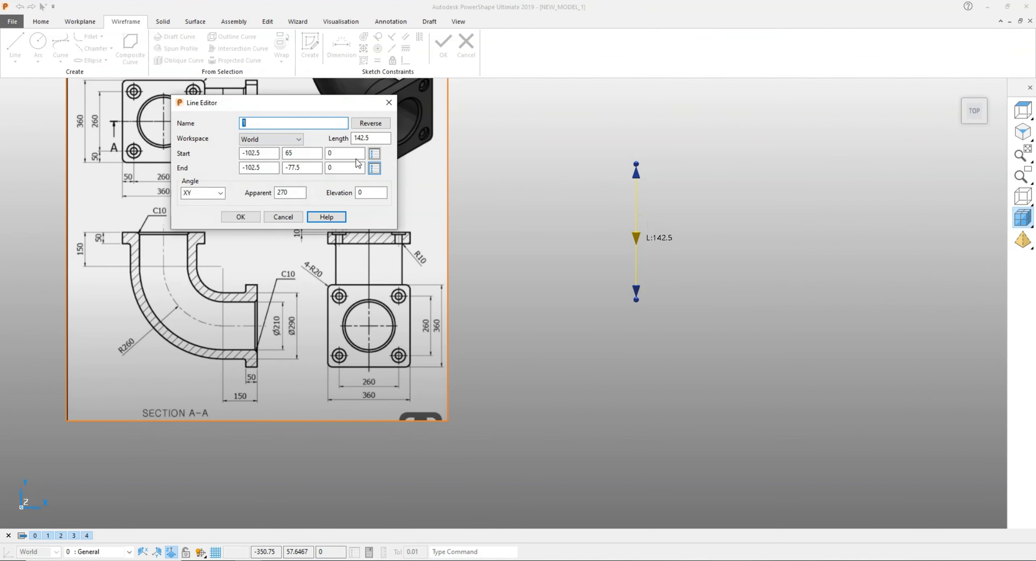
{"action": "key", "text": "Return"}
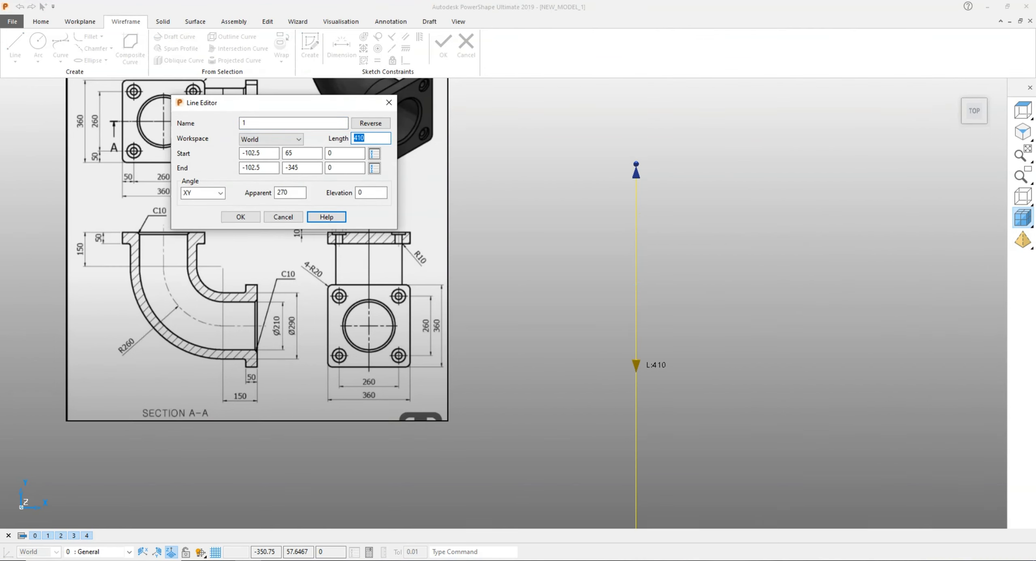
{"action": "left_click", "coordinate": [243, 217]}
{"action": "scroll", "coordinate": [846, 176], "scroll_direction": "down", "scroll_amount": 2}
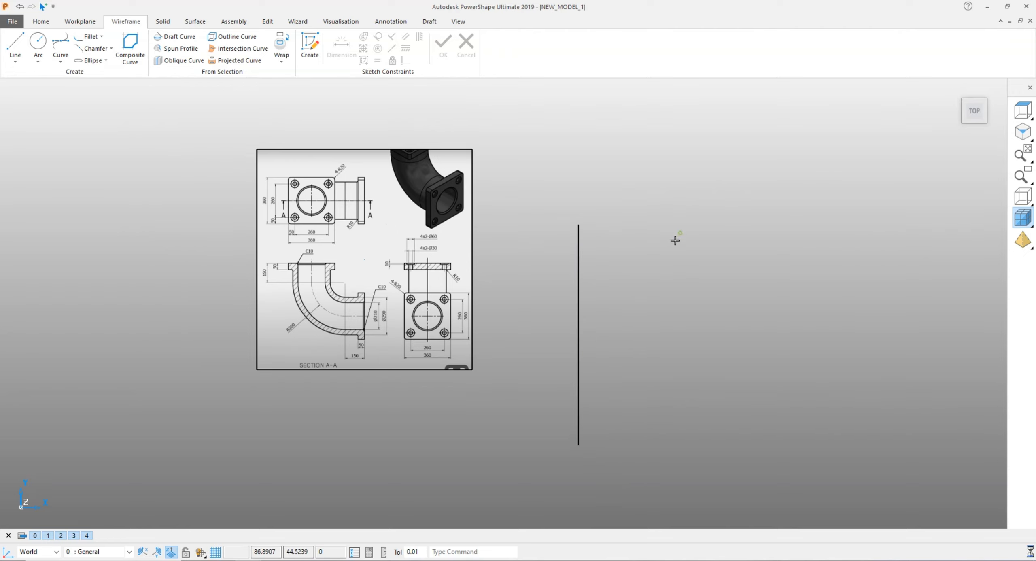
{"action": "left_click_drag", "start_coordinate": [584, 273], "coordinate": [580, 188]}
{"action": "left_click", "coordinate": [616, 201]}
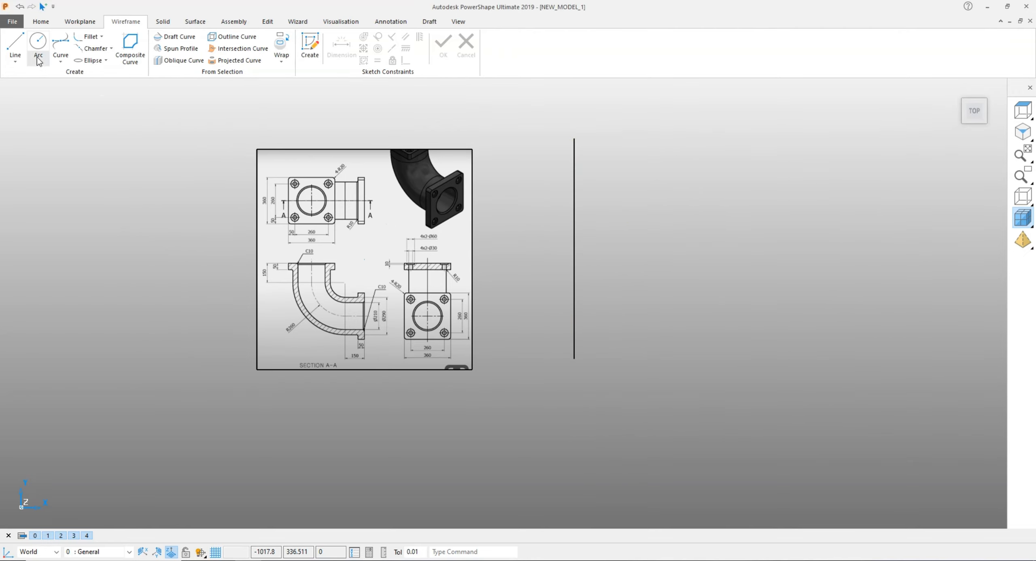
Draw a horizontal line about 415 long from the vertical line's lower endpoint, heading away from the drawing.
{"action": "left_click", "coordinate": [17, 37]}
{"action": "left_click", "coordinate": [575, 358]}
{"action": "left_click", "coordinate": [797, 358]}
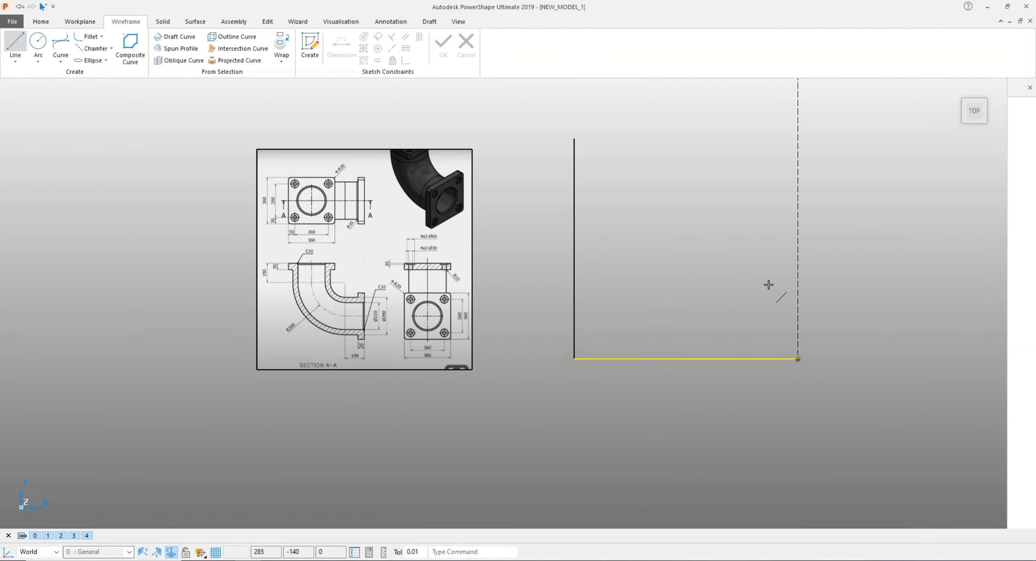
{"action": "right_click", "coordinate": [760, 218]}
Set the horizontal line's length to 410.
{"action": "double_click", "coordinate": [694, 360]}
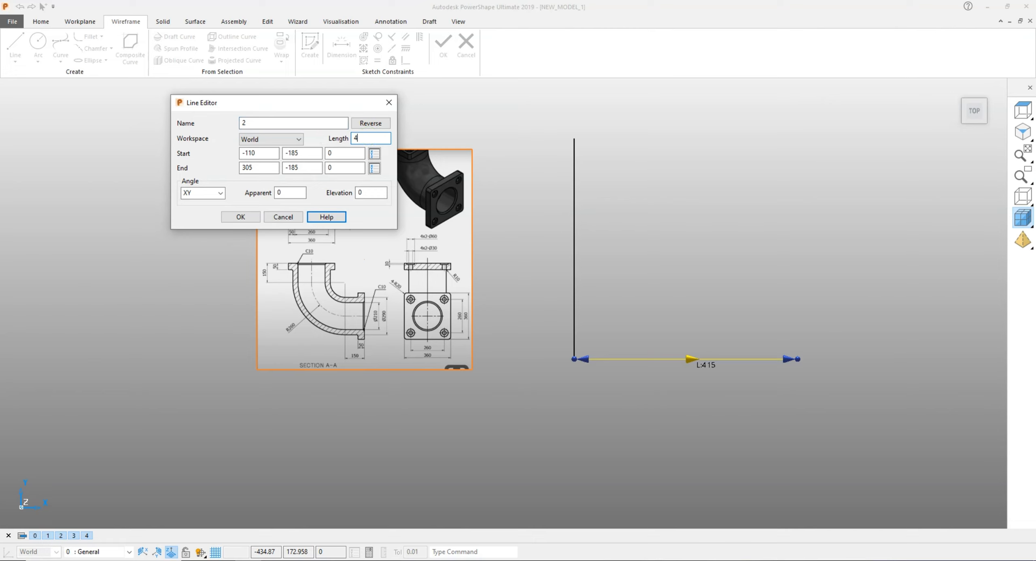
{"action": "type", "text": "410"}
{"action": "key", "text": "Return"}
{"action": "left_click", "coordinate": [240, 218]}
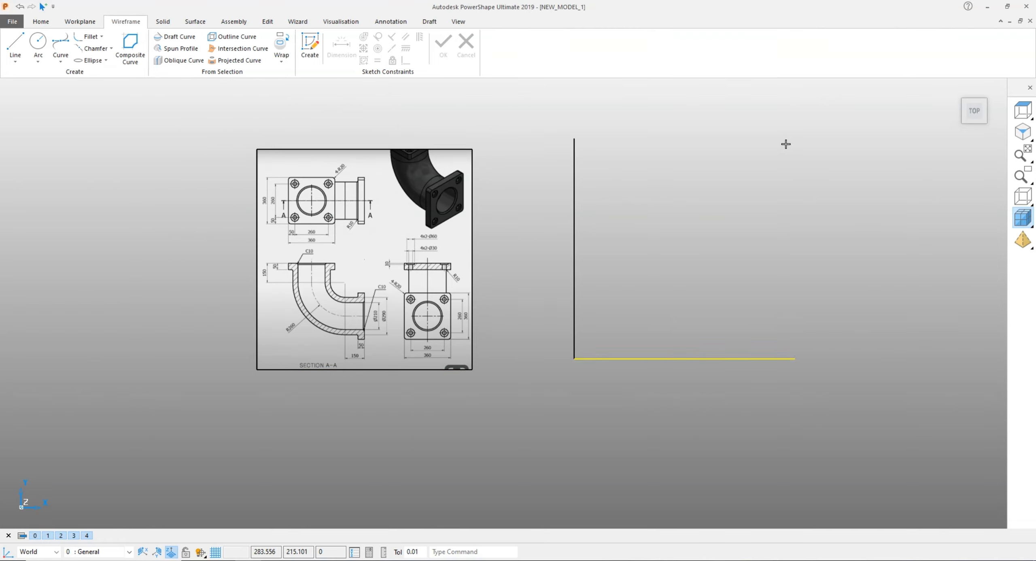
Create a fitted arc of radius 260 tangent to the vertical and horizontal lines, trimming their corner.
{"action": "left_click", "coordinate": [38, 61]}
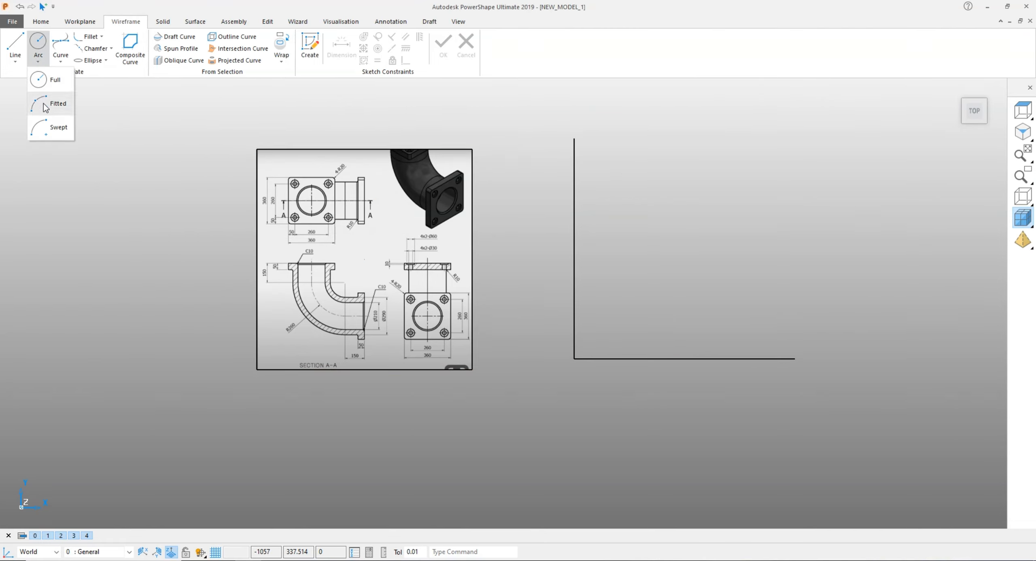
{"action": "left_click", "coordinate": [45, 105]}
{"action": "left_click", "coordinate": [573, 249]}
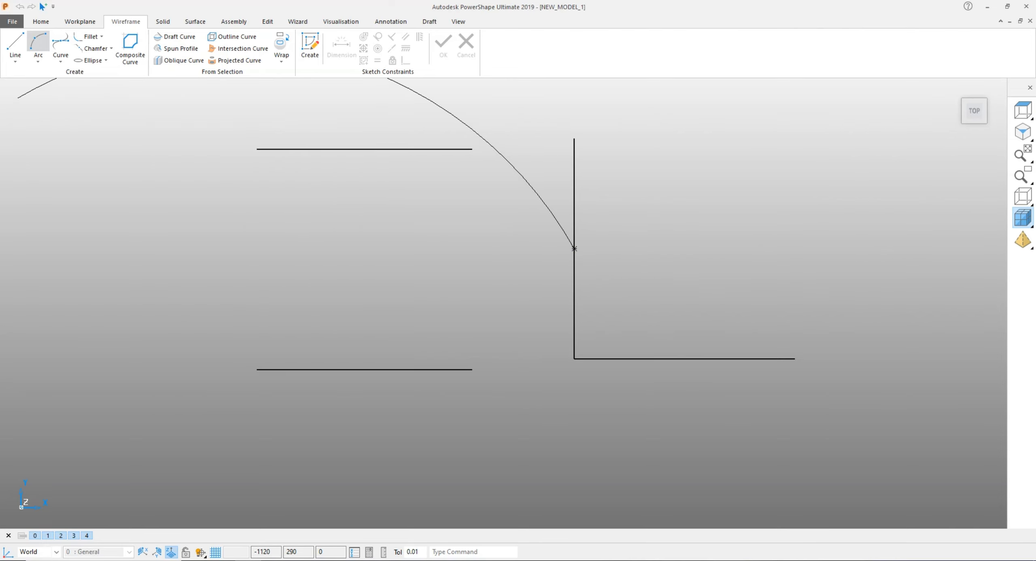
{"action": "key", "text": "Escape"}
{"action": "left_click", "coordinate": [40, 42]}
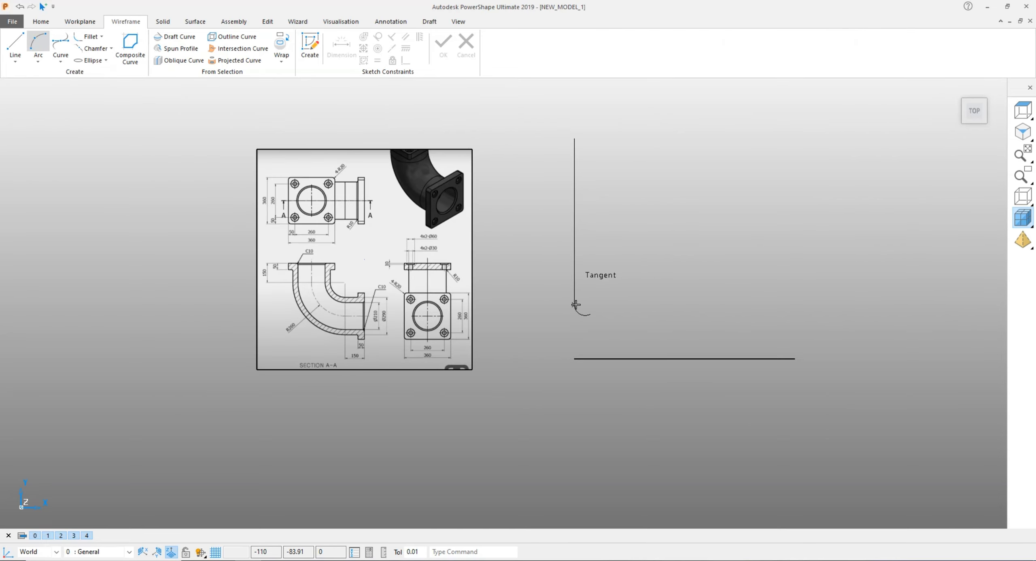
{"action": "left_click", "coordinate": [576, 304]}
{"action": "left_click", "coordinate": [648, 358]}
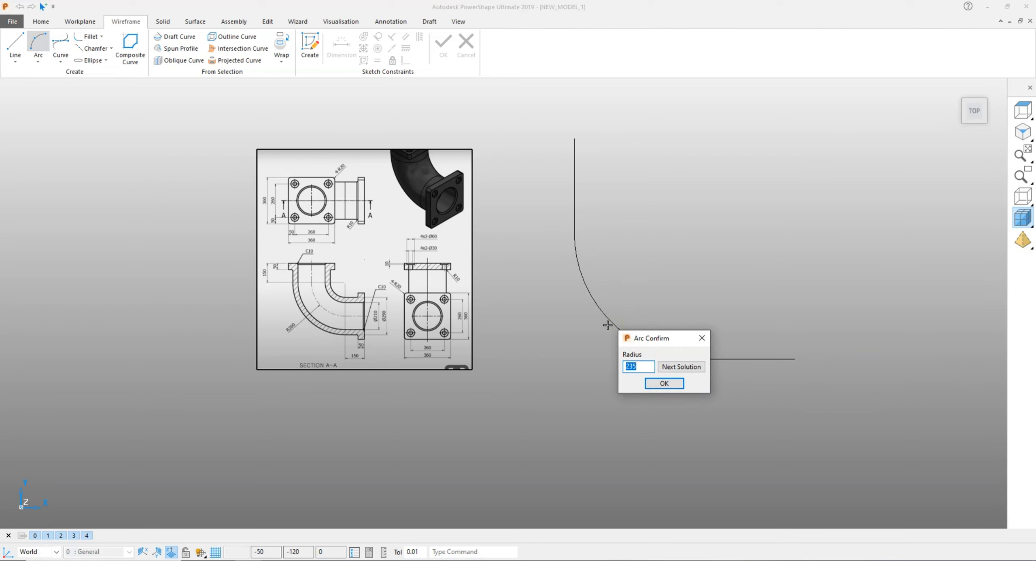
{"action": "key", "text": "Return"}
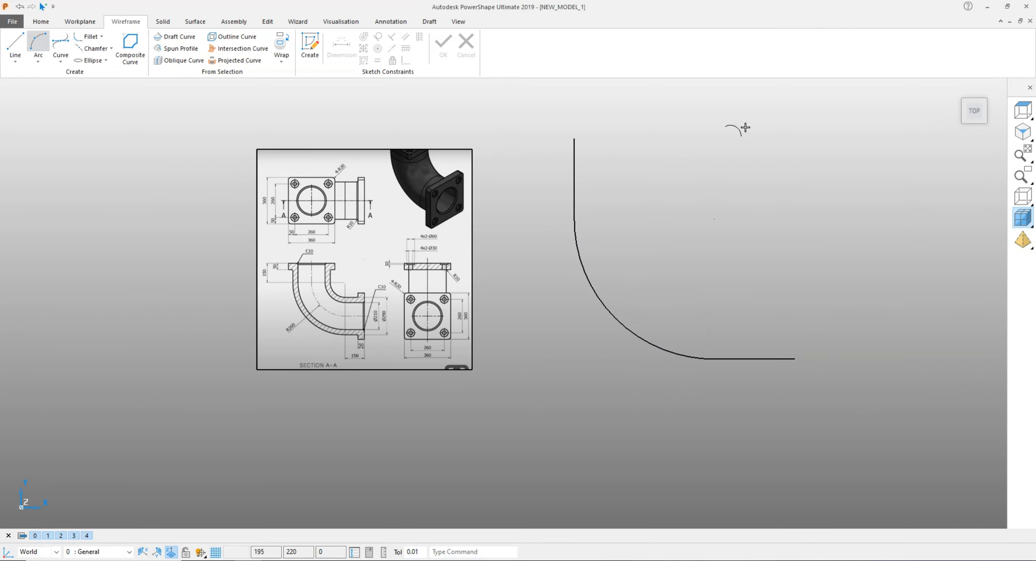
{"action": "right_click", "coordinate": [744, 127]}
{"action": "left_click", "coordinate": [756, 133]}
Blank the 260 radius arc to check the trimmed lines, and display it again.
{"action": "left_click", "coordinate": [624, 318]}
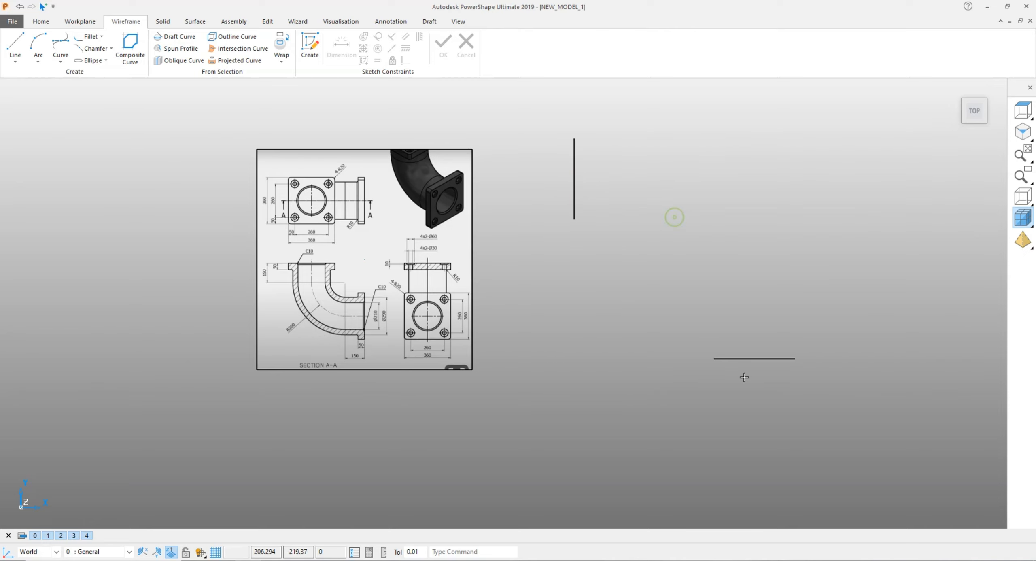
{"action": "key", "text": "ctrl+l"}
{"action": "type", "text": "l"}
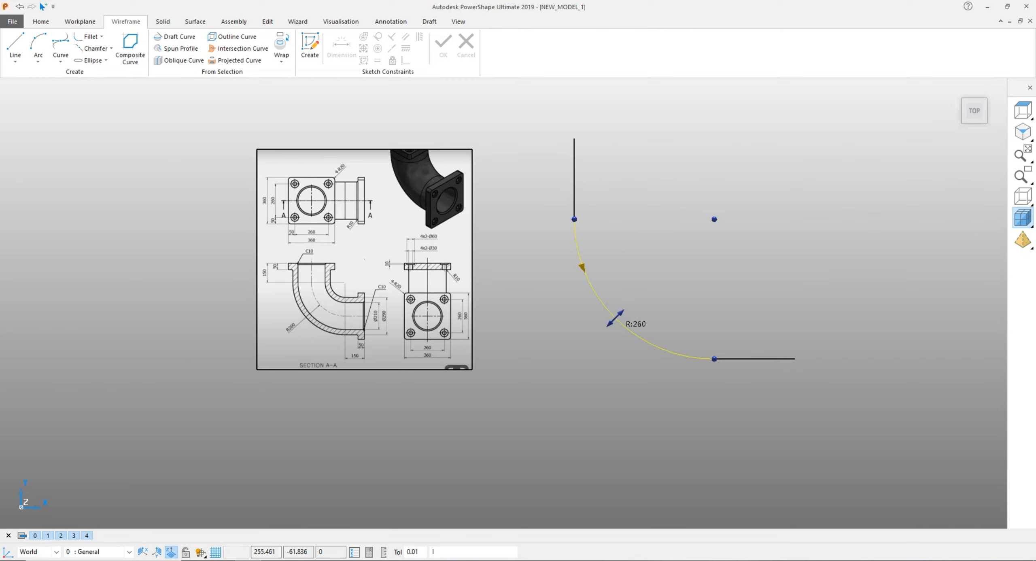
{"action": "left_click", "coordinate": [312, 88]}
Examine the pipe's inner and outer diameter dimensions in the reference drawing's section view.
{"action": "middle_click_drag", "start_coordinate": [790, 275], "coordinate": [657, 317], "text": "shift"}
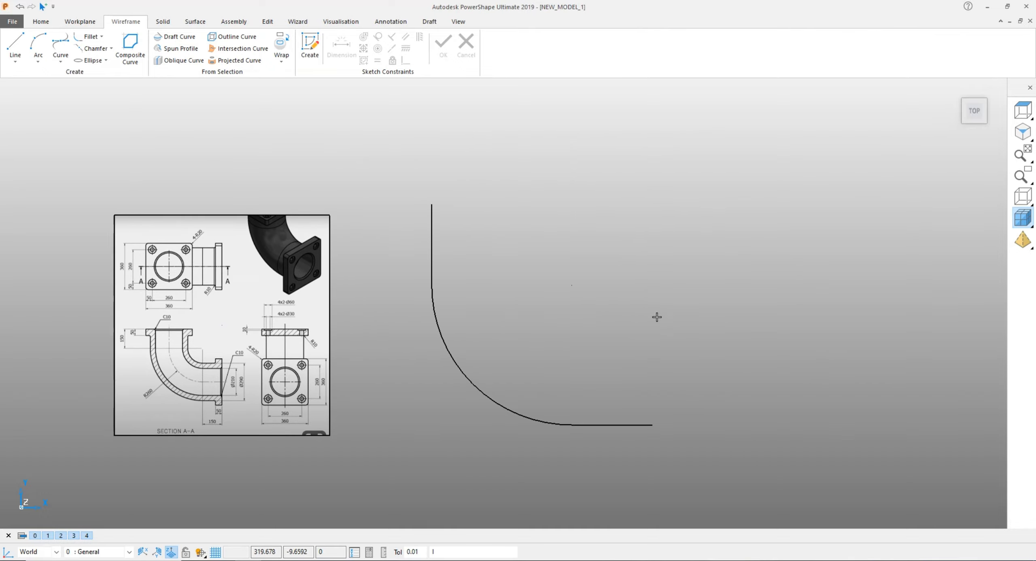
{"action": "middle_click_drag", "start_coordinate": [172, 169], "coordinate": [265, 166], "text": "shift"}
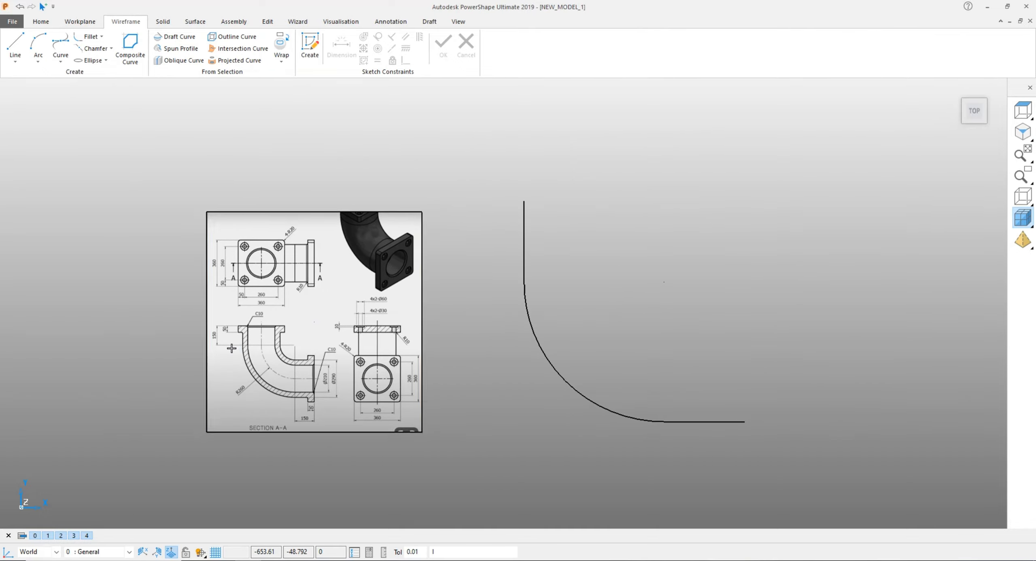
{"action": "middle_click_drag", "start_coordinate": [317, 314], "coordinate": [322, 298]}
{"action": "left_click", "coordinate": [971, 115]}
{"action": "scroll", "coordinate": [333, 369], "scroll_direction": "up", "scroll_amount": 6}
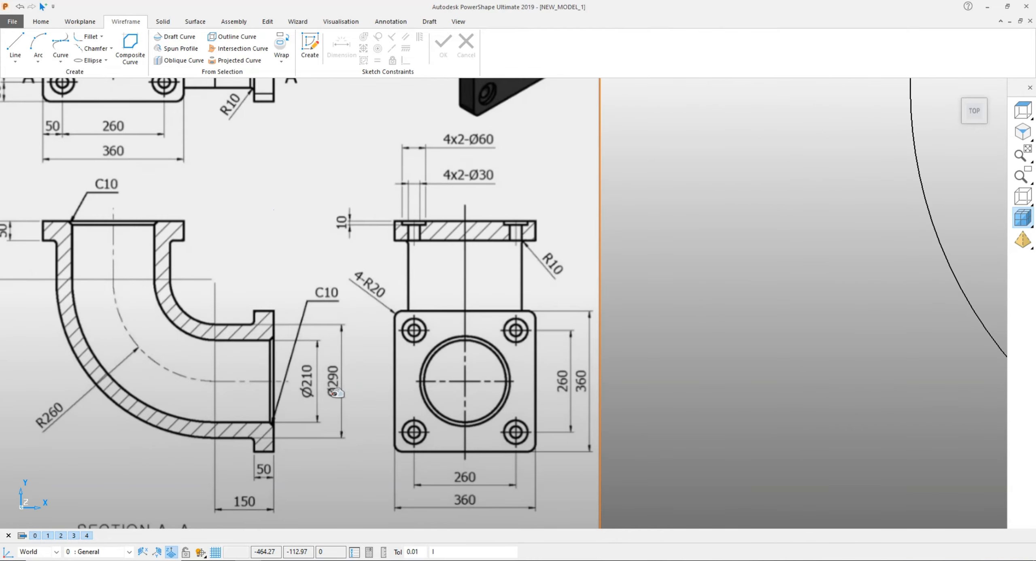
{"action": "middle_click_drag", "start_coordinate": [333, 393], "coordinate": [519, 253], "text": "ctrl"}
{"action": "middle_click_drag", "start_coordinate": [520, 253], "coordinate": [487, 285], "text": "shift"}
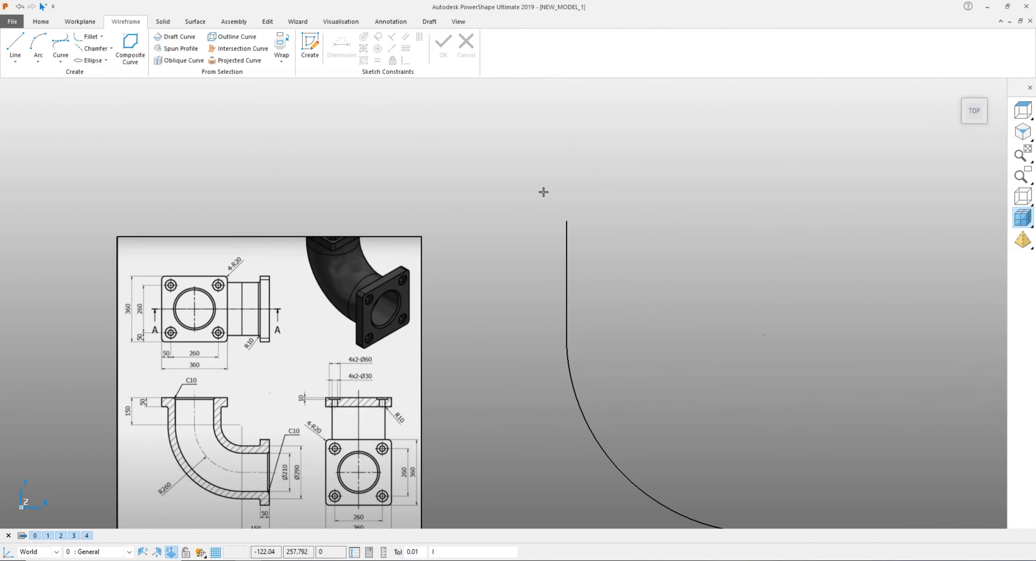
Create a full circle centred on the vertical line's upper endpoint, lying in the plane perpendicular to that line.
{"action": "left_click", "coordinate": [38, 62]}
{"action": "left_click", "coordinate": [40, 80]}
{"action": "middle_click_drag", "start_coordinate": [473, 163], "coordinate": [444, 263]}
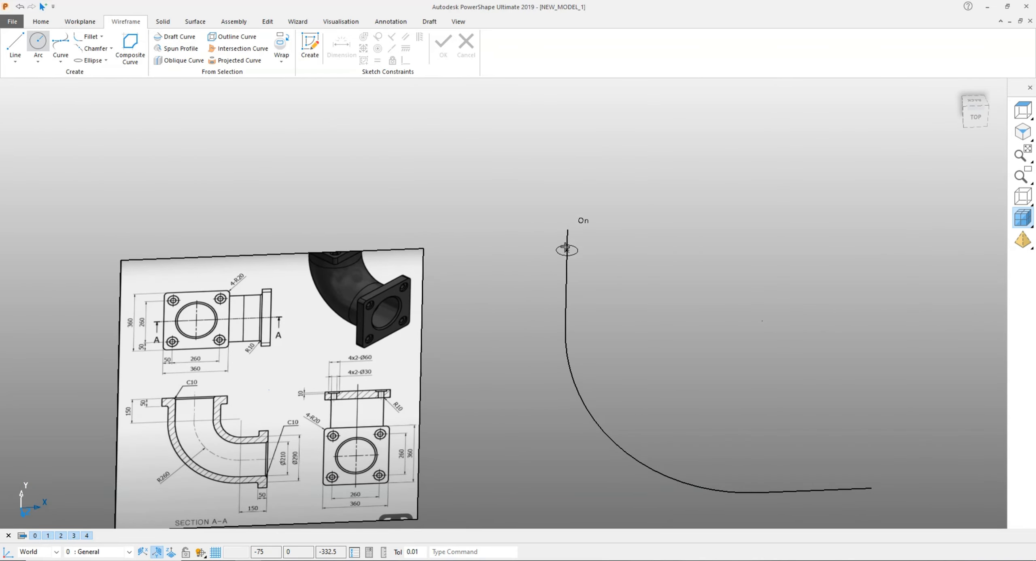
{"action": "left_click", "coordinate": [567, 229]}
{"action": "right_click", "coordinate": [632, 138]}
{"action": "scroll", "coordinate": [571, 203], "scroll_direction": "up", "scroll_amount": 3}
Set the radius of the circle at the vertical line's upper endpoint to 145.
{"action": "double_click", "coordinate": [556, 215]}
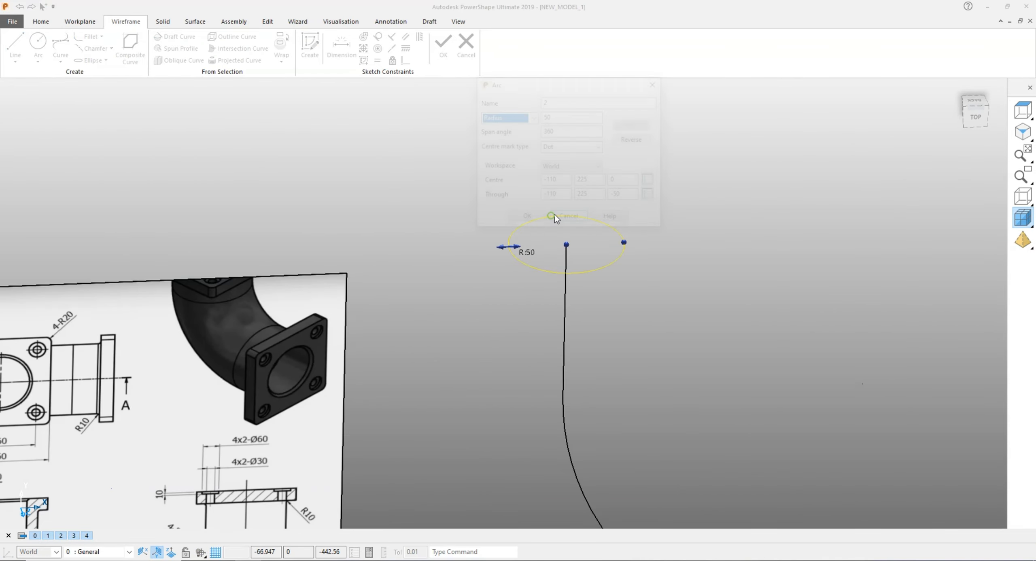
{"action": "middle_click_drag", "start_coordinate": [740, 269], "coordinate": [817, 239], "text": "shift"}
{"action": "scroll", "coordinate": [814, 238], "scroll_direction": "down", "scroll_amount": 4}
{"action": "middle_click_drag", "start_coordinate": [739, 232], "coordinate": [738, 185], "text": "shift"}
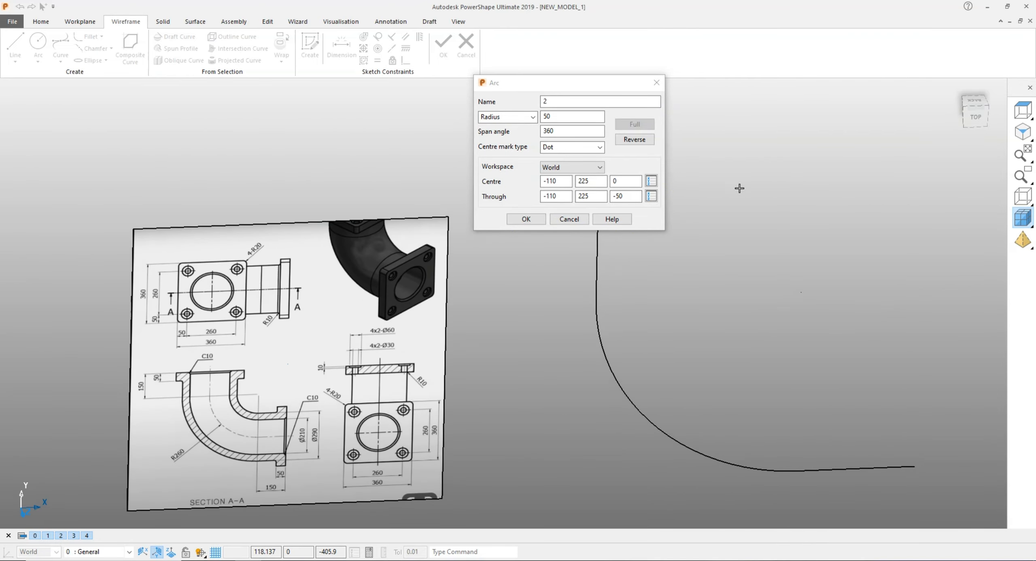
{"action": "left_click", "coordinate": [567, 117]}
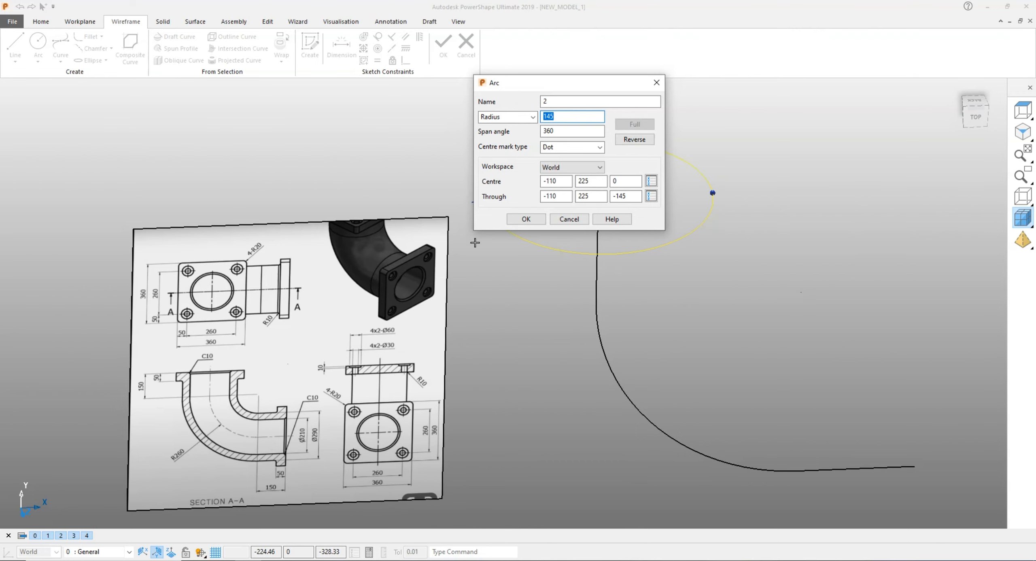
{"action": "left_click", "coordinate": [529, 219]}
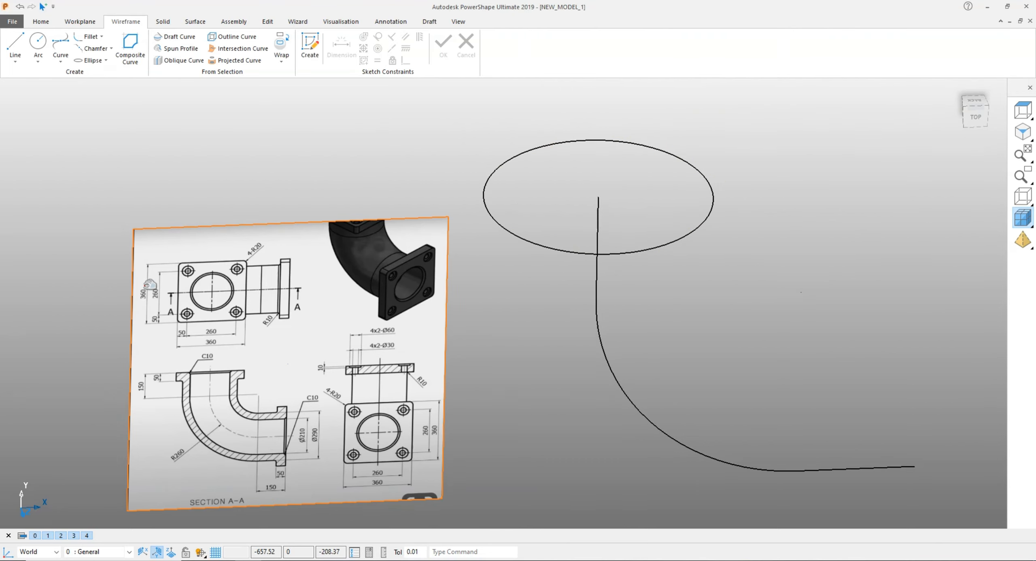
Duplicate the 145 radius circle in place.
{"action": "double_click", "coordinate": [493, 173]}
{"action": "left_click", "coordinate": [664, 77]}
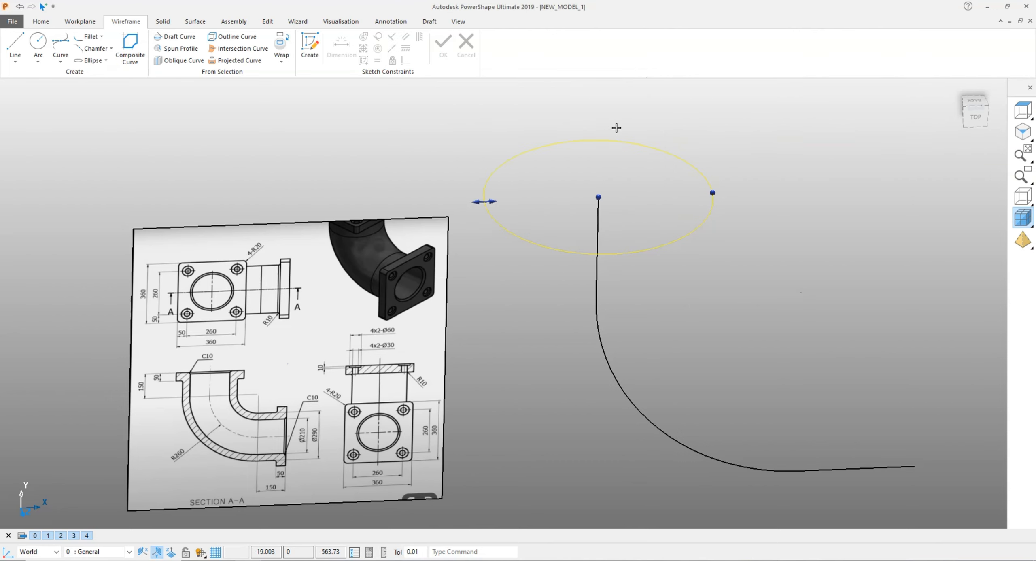
{"action": "key", "text": "ctrl+c"}
{"action": "key", "text": "ctrl+v"}
{"action": "left_click", "coordinate": [494, 119]}
{"action": "left_click", "coordinate": [503, 162]}
{"action": "left_click", "coordinate": [533, 174]}
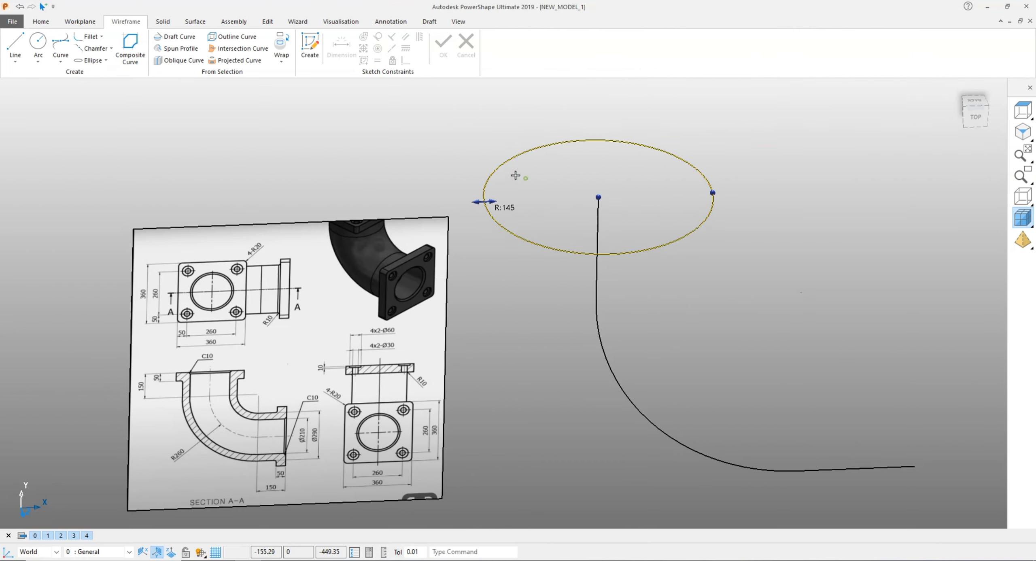
Resize the duplicated circle to a diameter of 360.
{"action": "left_click_drag", "start_coordinate": [482, 204], "coordinate": [466, 204]}
{"action": "left_click", "coordinate": [469, 189]}
{"action": "double_click", "coordinate": [472, 179]}
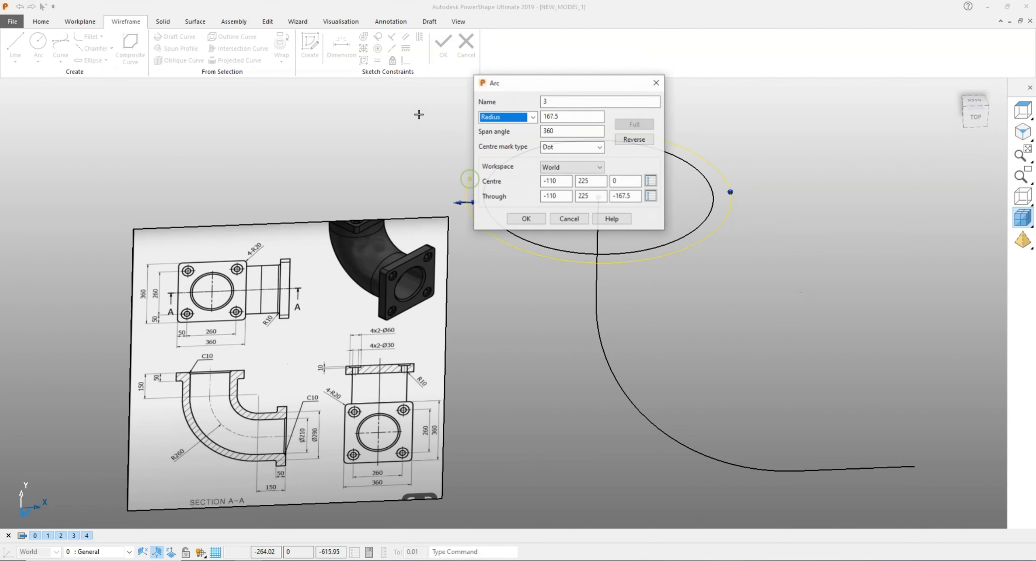
{"action": "left_click", "coordinate": [527, 118]}
{"action": "left_click", "coordinate": [502, 130]}
{"action": "left_click", "coordinate": [562, 116]}
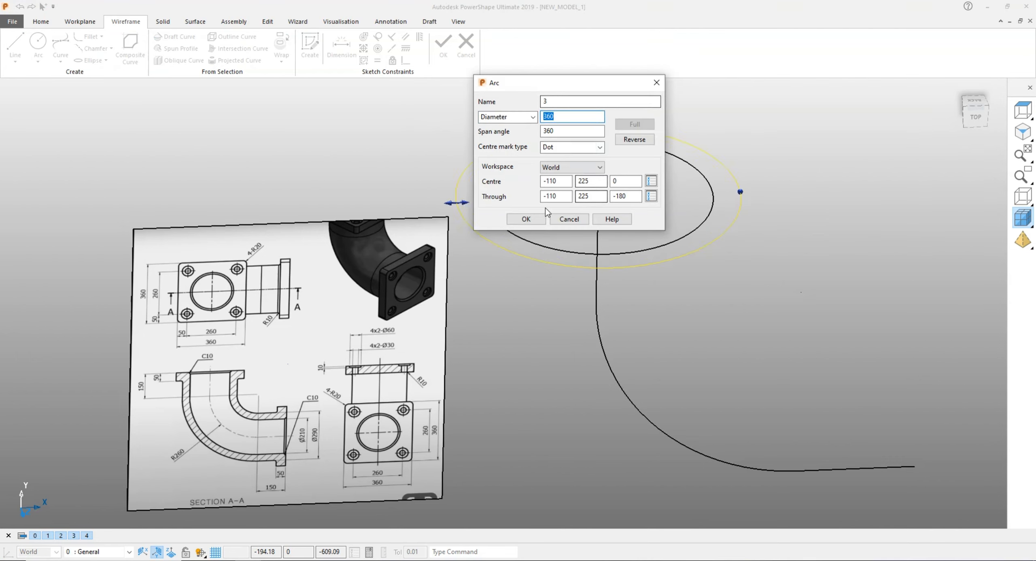
{"action": "left_click", "coordinate": [526, 219]}
Replace the 360 diameter circle with its bounding square, joined into a single composite curve.
{"action": "left_click", "coordinate": [15, 62]}
{"action": "left_click", "coordinate": [25, 172]}
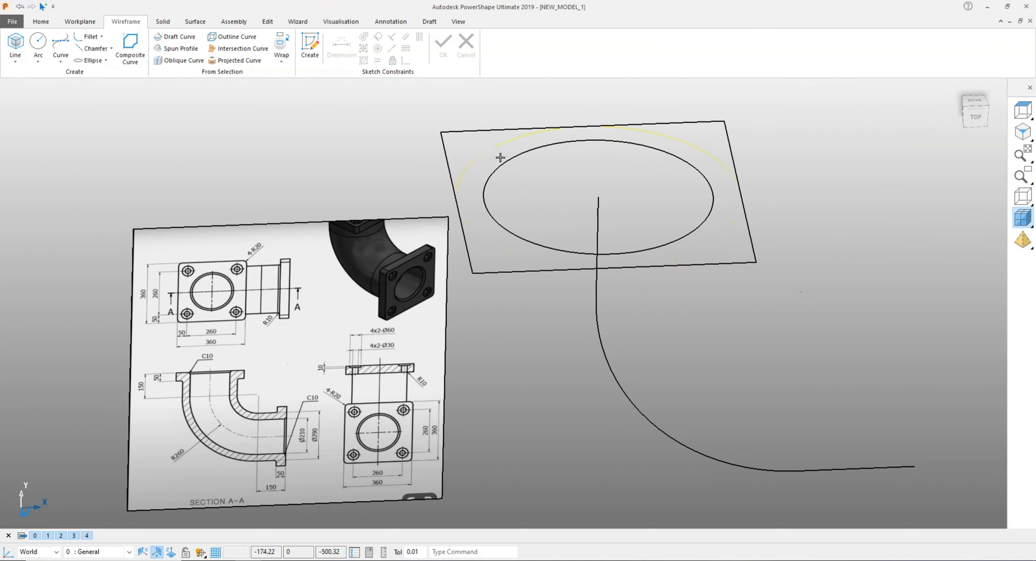
{"action": "left_click", "coordinate": [461, 129]}
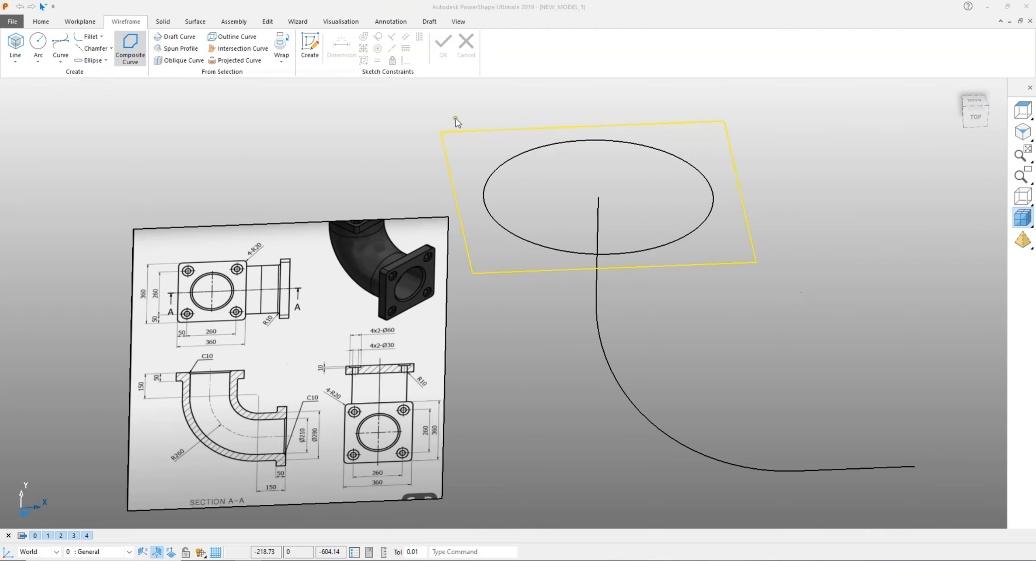
{"action": "left_click", "coordinate": [565, 245]}
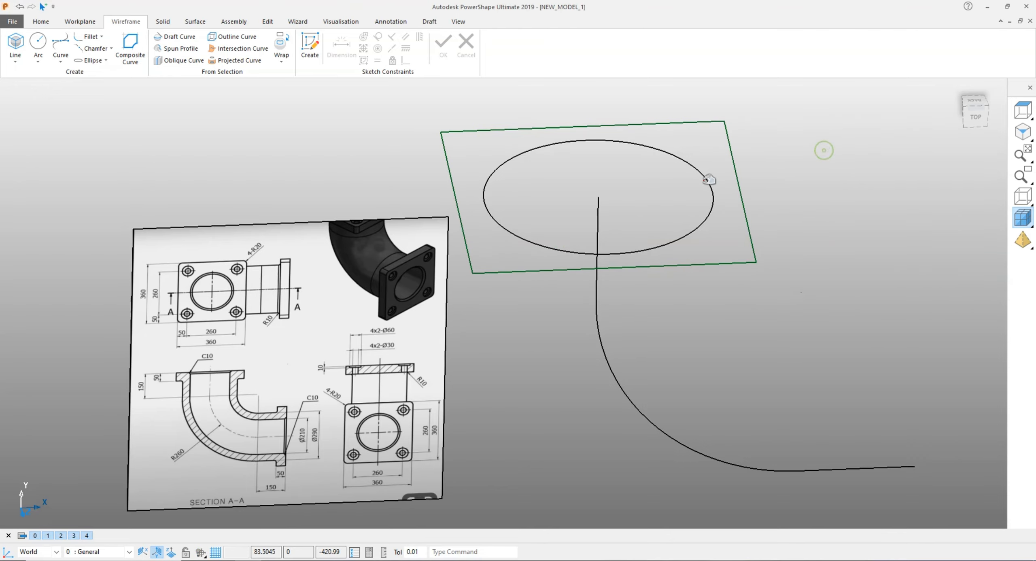
Examine the bolt-hole spacing and edge-distance dimensions in the reference drawing's square flange view.
{"action": "middle_click_drag", "start_coordinate": [680, 172], "coordinate": [668, 186]}
{"action": "middle_click_drag", "start_coordinate": [520, 181], "coordinate": [507, 169]}
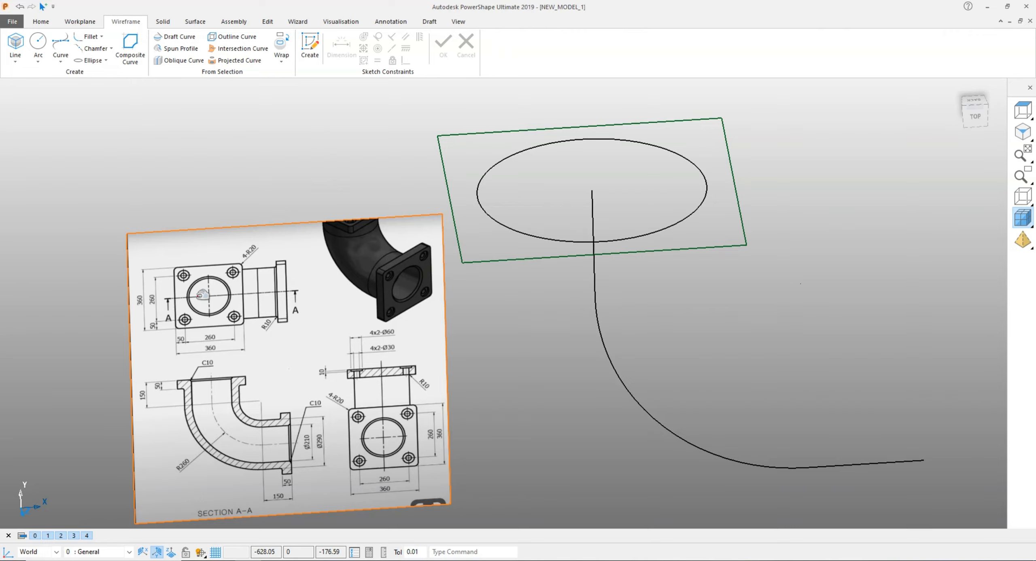
{"action": "left_click", "coordinate": [976, 115]}
{"action": "scroll", "coordinate": [136, 215], "scroll_direction": "up", "scroll_amount": 3}
{"action": "mouse_move", "coordinate": [138, 217]}
{"action": "middle_mouse_down", "text": "shift"}
{"action": "mouse_move", "coordinate": [225, 215]}
{"action": "mouse_move", "coordinate": [486, 288]}
{"action": "middle_mouse_up", "text": "shift"}
{"action": "middle_click_drag", "start_coordinate": [485, 288], "coordinate": [488, 303]}
{"action": "left_click", "coordinate": [974, 110]}
{"action": "scroll", "coordinate": [140, 192], "scroll_direction": "up", "scroll_amount": 1}
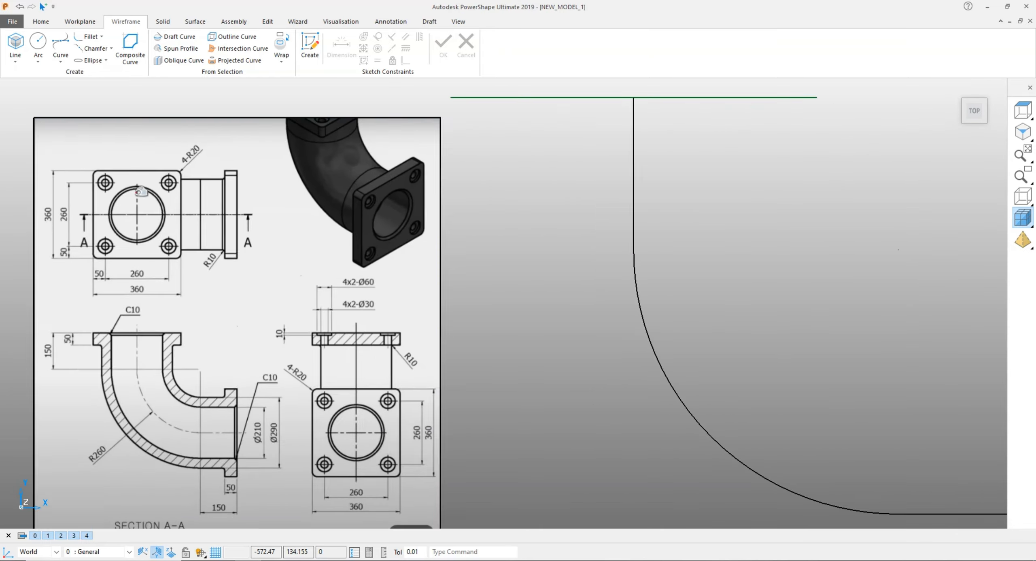
{"action": "scroll", "coordinate": [139, 192], "scroll_direction": "up", "scroll_amount": 2}
{"action": "middle_click_drag", "start_coordinate": [140, 191], "coordinate": [522, 215], "text": "shift"}
{"action": "mouse_move", "coordinate": [495, 294]}
{"action": "middle_mouse_down"}
{"action": "mouse_move", "coordinate": [492, 307]}
{"action": "mouse_move", "coordinate": [500, 295]}
{"action": "middle_mouse_up"}
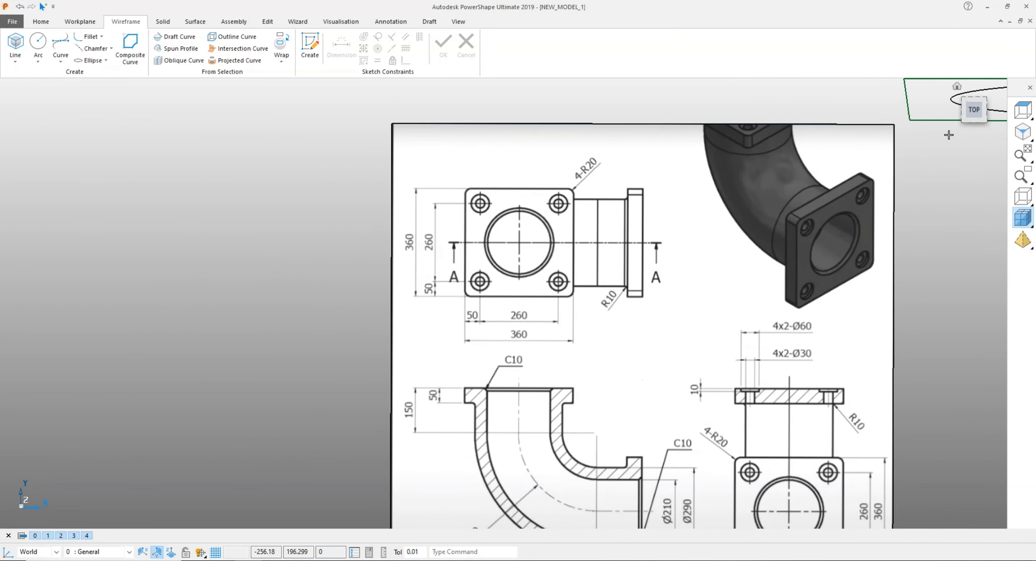
{"action": "left_click", "coordinate": [974, 110]}
{"action": "scroll", "coordinate": [121, 207], "scroll_direction": "up", "scroll_amount": 3}
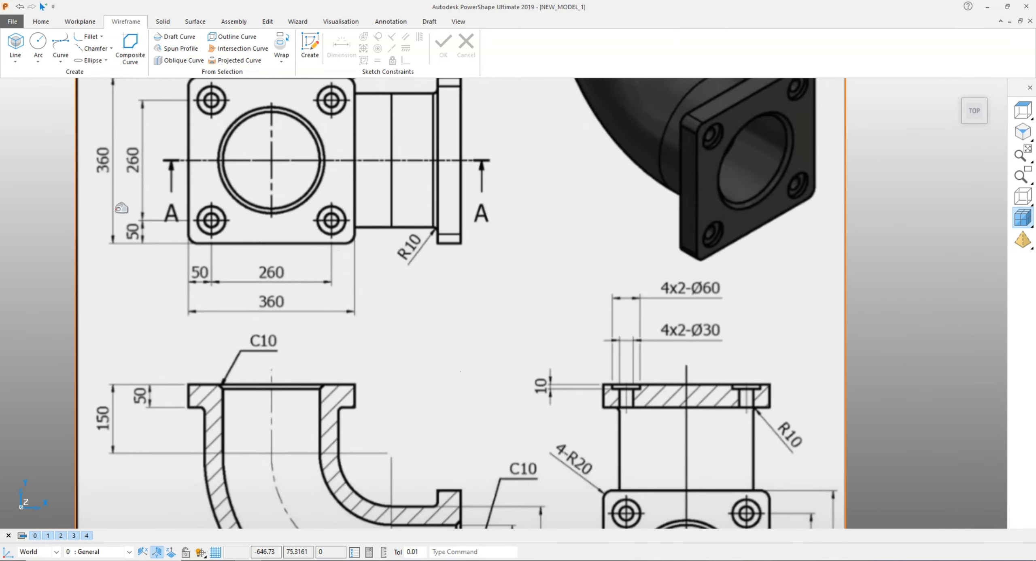
{"action": "middle_click_drag", "start_coordinate": [121, 207], "coordinate": [416, 294], "text": "shift"}
{"action": "scroll", "coordinate": [416, 294], "scroll_direction": "up", "scroll_amount": 1}
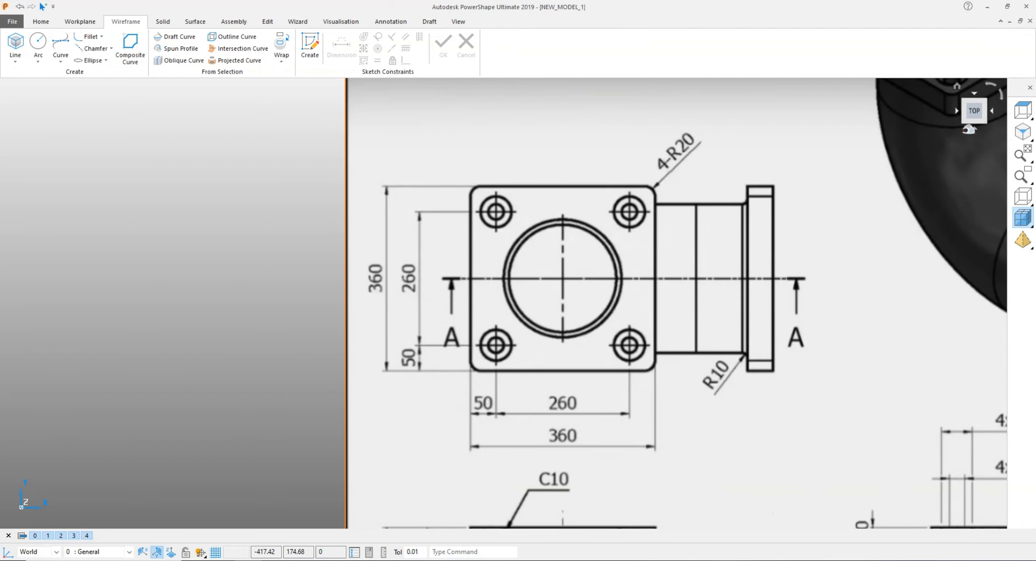
{"action": "scroll", "coordinate": [430, 268], "scroll_direction": "down", "scroll_amount": 5}
{"action": "mouse_move", "coordinate": [439, 203]}
{"action": "middle_mouse_down"}
{"action": "mouse_move", "coordinate": [443, 263]}
{"action": "mouse_move", "coordinate": [485, 171]}
{"action": "mouse_move", "coordinate": [430, 201]}
{"action": "middle_mouse_up"}
{"action": "left_click", "coordinate": [487, 190]}
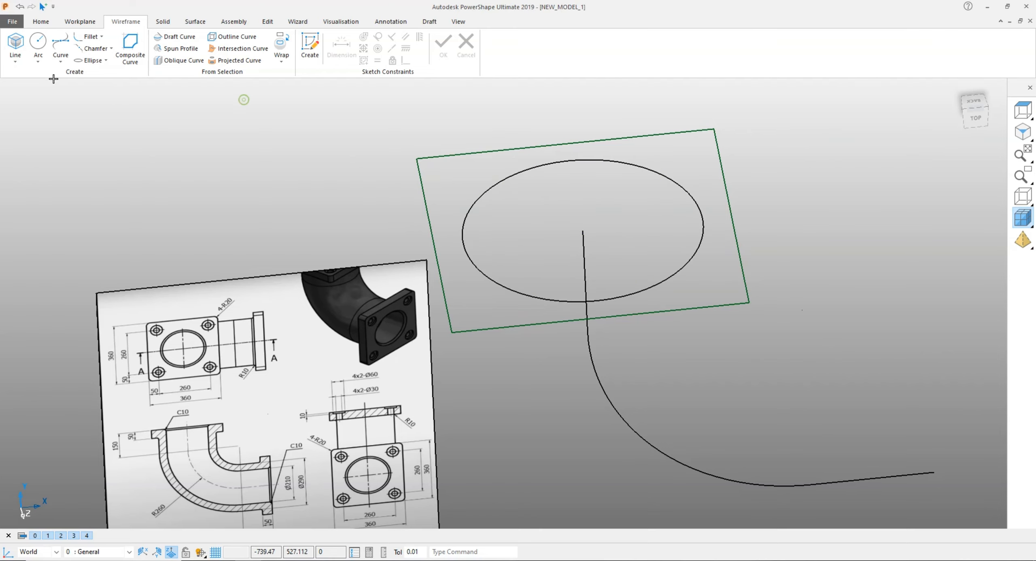
{"action": "left_click", "coordinate": [38, 42]}
{"action": "left_click", "coordinate": [581, 229]}
{"action": "right_click", "coordinate": [833, 123]}
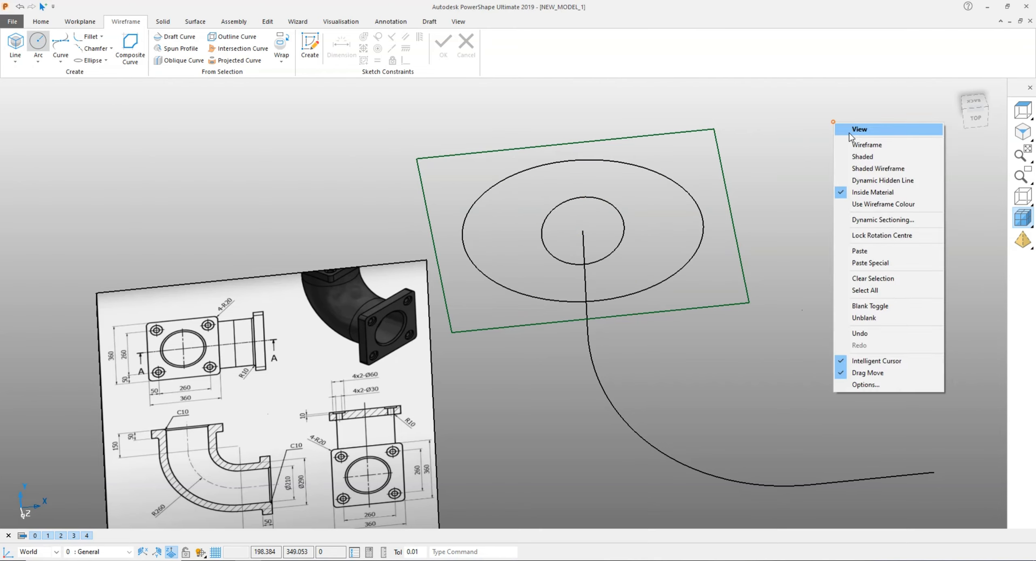
{"action": "left_click", "coordinate": [848, 132]}
{"action": "middle_click_drag", "start_coordinate": [597, 202], "coordinate": [603, 164]}
{"action": "key", "text": "ctrl+z"}
Create a circle of diameter 260 in the flange outline's plane, centred on the vertical line's upper endpoint.
{"action": "left_click", "coordinate": [38, 41]}
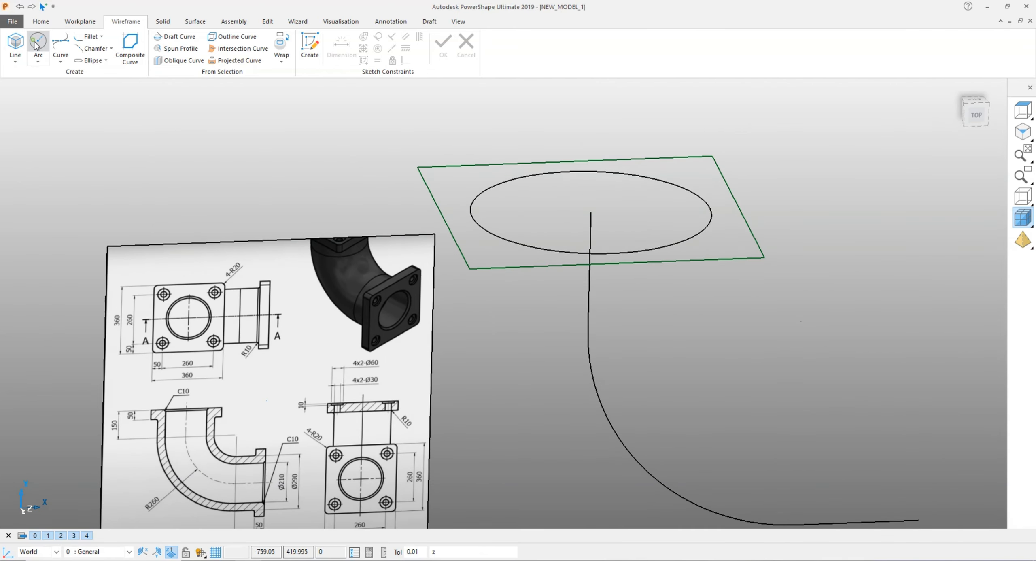
{"action": "left_click", "coordinate": [156, 553]}
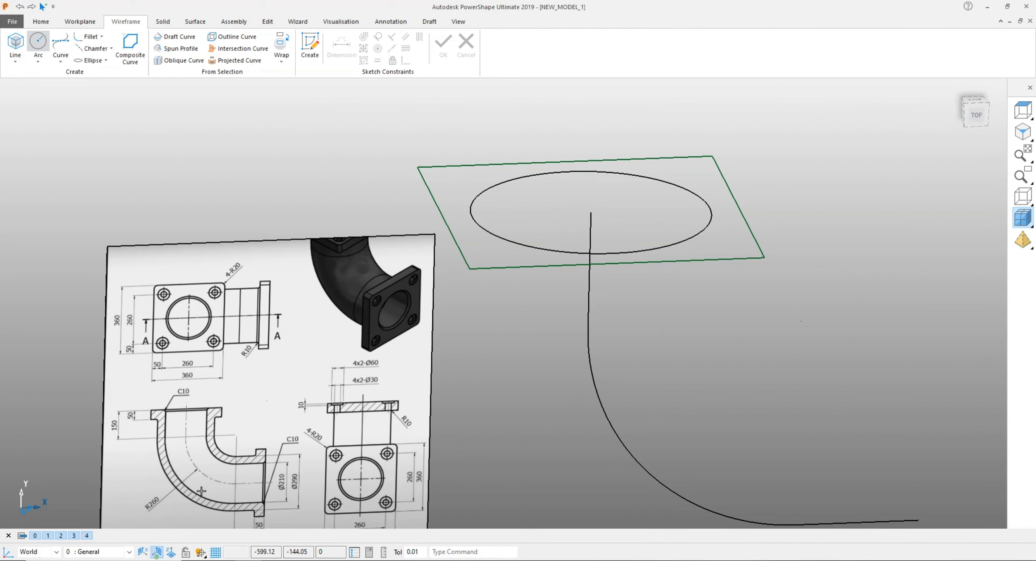
{"action": "left_click", "coordinate": [593, 215]}
{"action": "right_click", "coordinate": [809, 101]}
{"action": "left_click", "coordinate": [825, 108]}
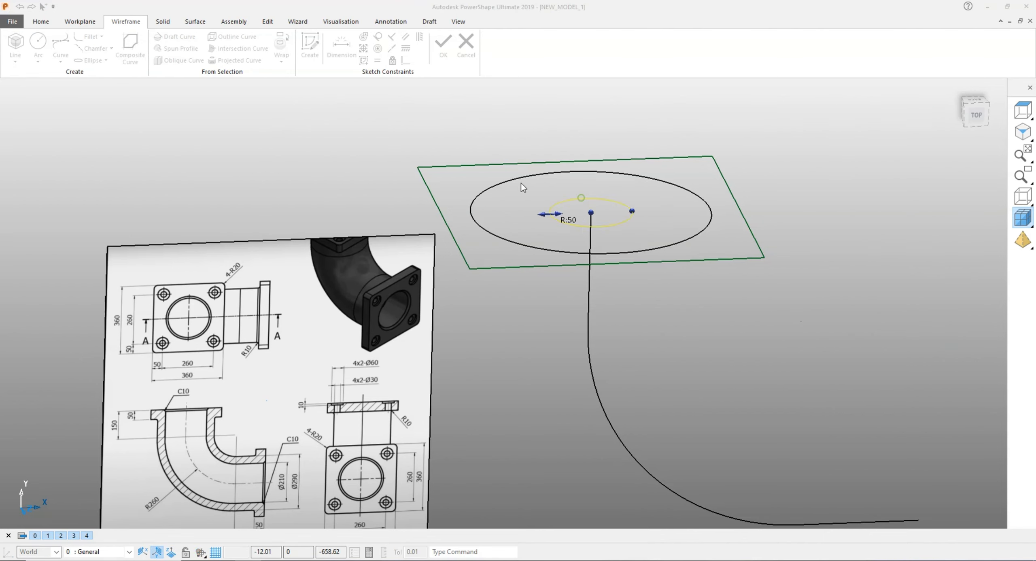
{"action": "left_click", "coordinate": [532, 117]}
{"action": "left_click", "coordinate": [502, 132]}
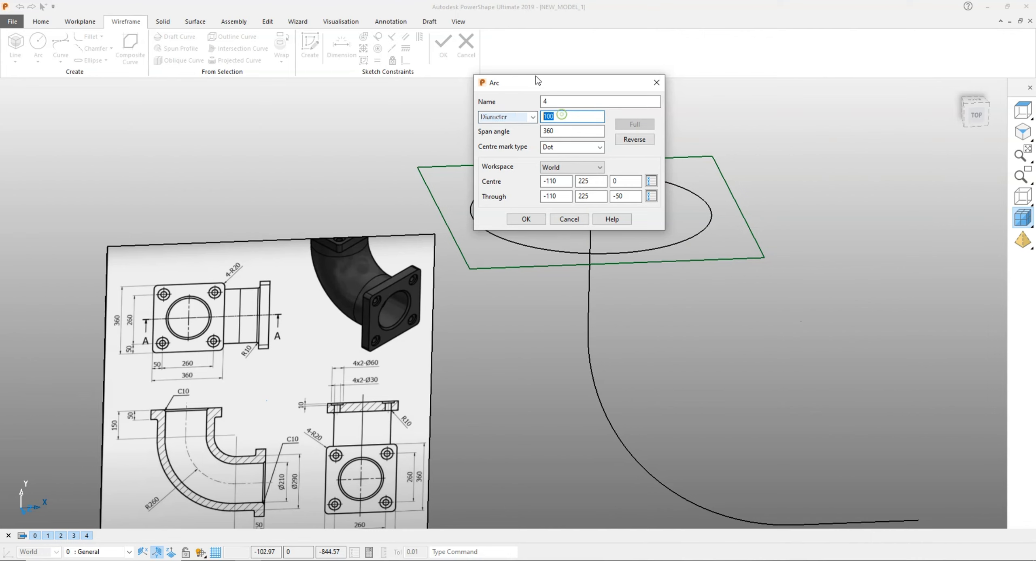
{"action": "left_click", "coordinate": [526, 219]}
Clear away the 145 radius circle and create a bounding square around the 260 diameter circle.
{"action": "scroll", "coordinate": [474, 192], "scroll_direction": "up", "scroll_amount": 3}
{"action": "left_click", "coordinate": [474, 192]}
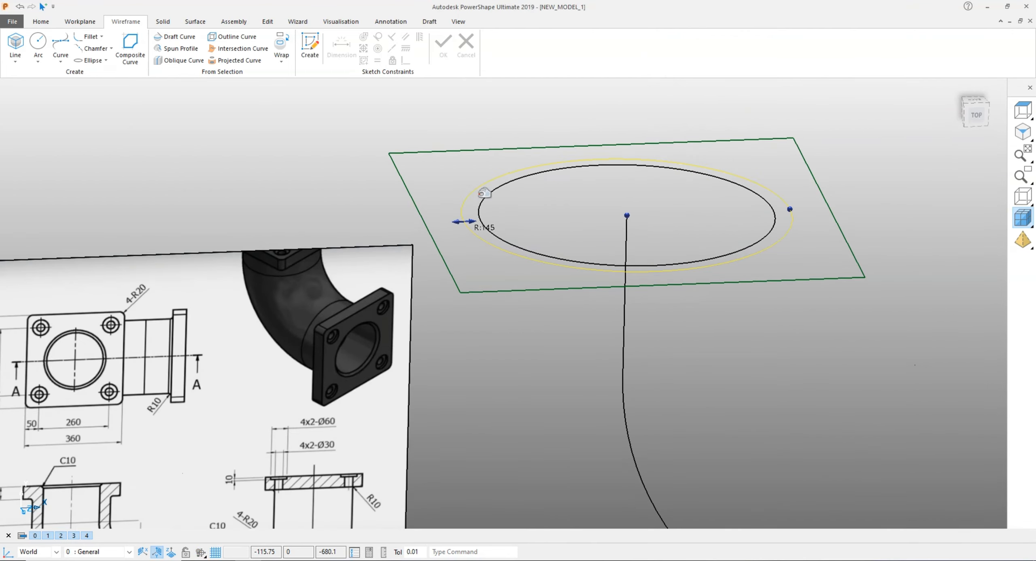
{"action": "left_click", "coordinate": [520, 176]}
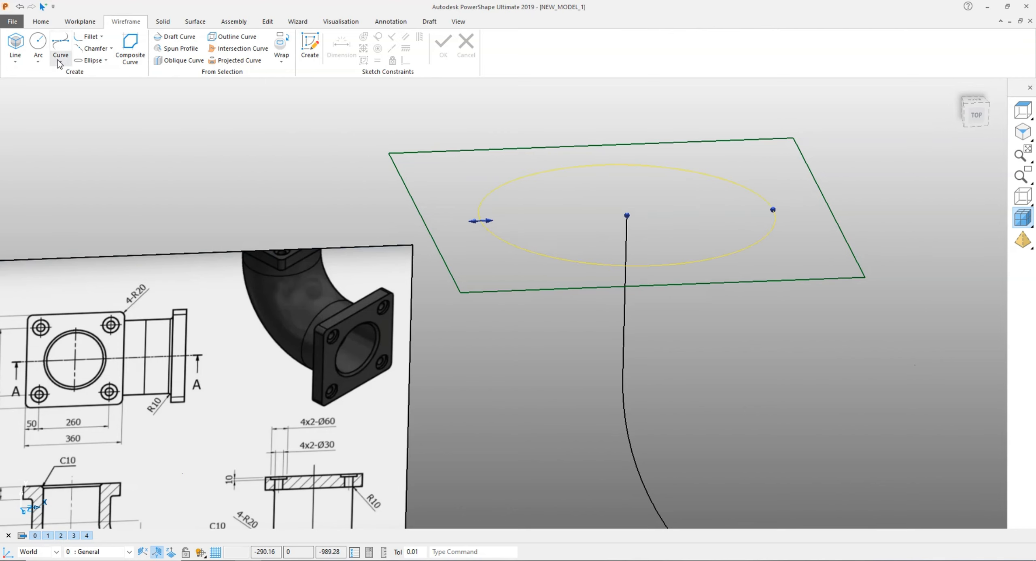
{"action": "scroll", "coordinate": [583, 208], "scroll_direction": "up", "scroll_amount": 1}
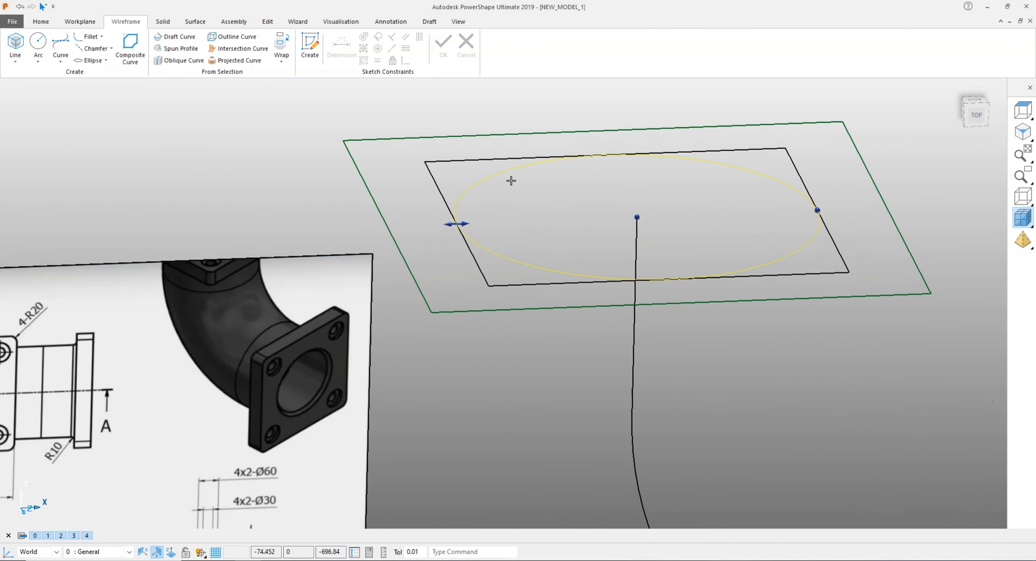
Create a full circle centred on the inner square's back corner nearest the reference drawing, with the 260 diameter circle removed.
{"action": "left_click", "coordinate": [38, 41]}
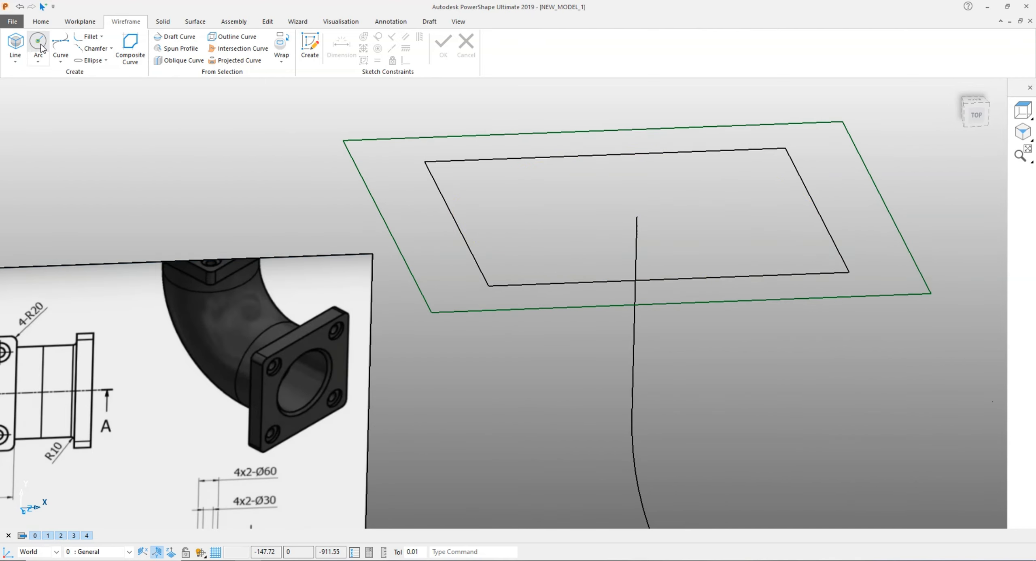
{"action": "left_click", "coordinate": [424, 161]}
{"action": "right_click", "coordinate": [537, 104]}
{"action": "key", "text": "Escape"}
{"action": "scroll", "coordinate": [582, 113], "scroll_direction": "down", "scroll_amount": 2}
{"action": "middle_click_drag", "start_coordinate": [585, 113], "coordinate": [579, 176]}
{"action": "scroll", "coordinate": [440, 187], "scroll_direction": "up", "scroll_amount": 1}
{"action": "scroll", "coordinate": [412, 238], "scroll_direction": "down", "scroll_amount": 3}
{"action": "middle_click_drag", "start_coordinate": [345, 260], "coordinate": [391, 217], "text": "shift"}
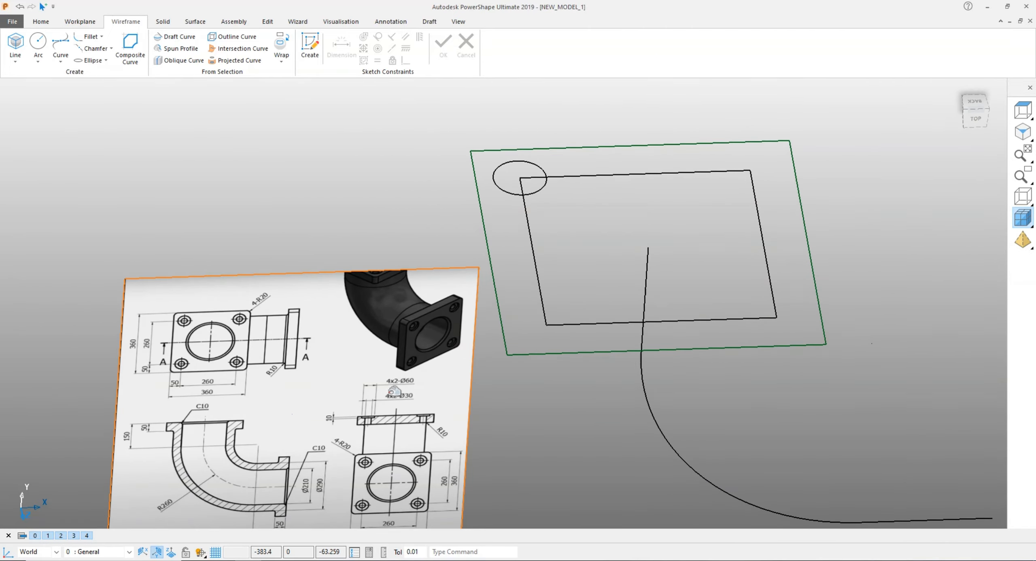
Set the corner circle's radius to 30 and add a larger concentric circle around it.
{"action": "double_click", "coordinate": [507, 164]}
{"action": "double_click", "coordinate": [572, 115]}
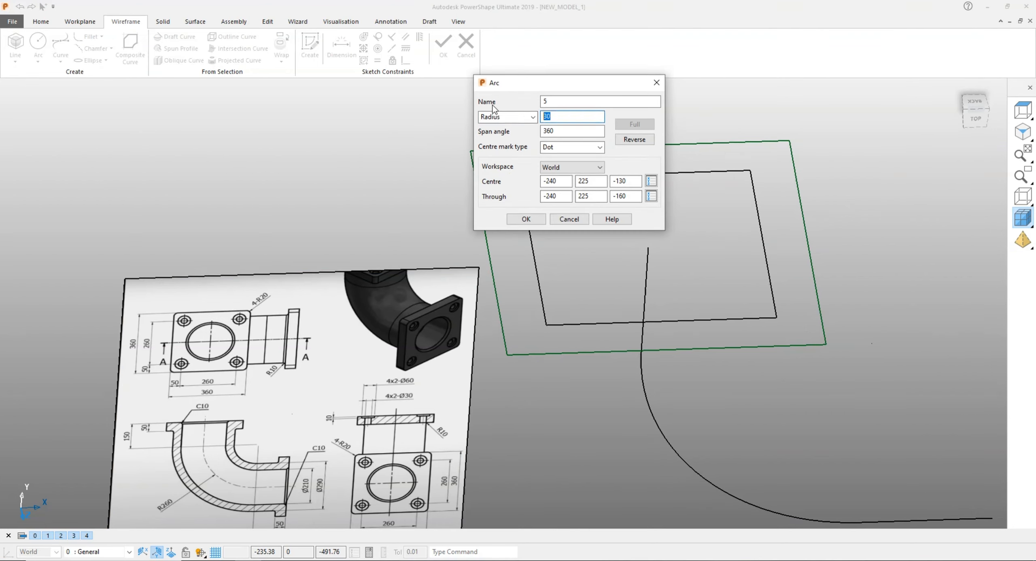
{"action": "left_click", "coordinate": [526, 219]}
{"action": "scroll", "coordinate": [523, 175], "scroll_direction": "up", "scroll_amount": 4}
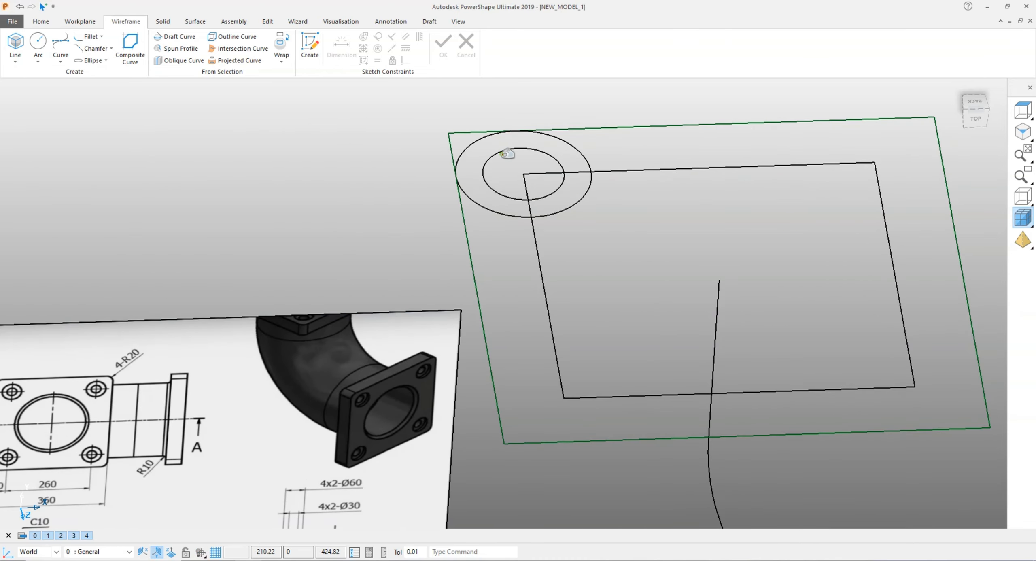
{"action": "double_click", "coordinate": [502, 155]}
{"action": "left_click", "coordinate": [662, 83]}
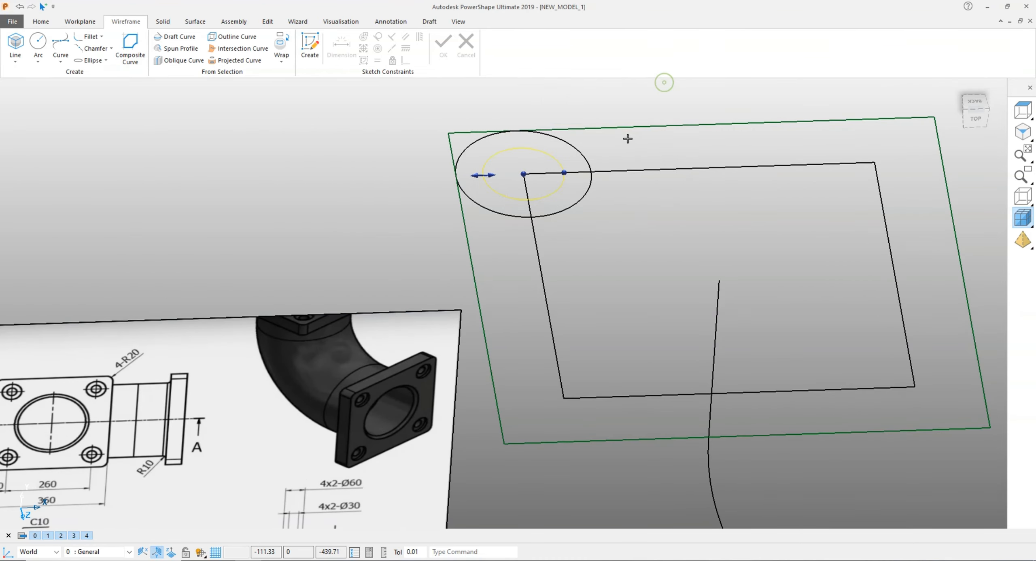
Set the second concentric circle at the inner square's corner to a radius of 15.
{"action": "double_click", "coordinate": [578, 155]}
{"action": "left_click_drag", "start_coordinate": [565, 117], "coordinate": [484, 130]}
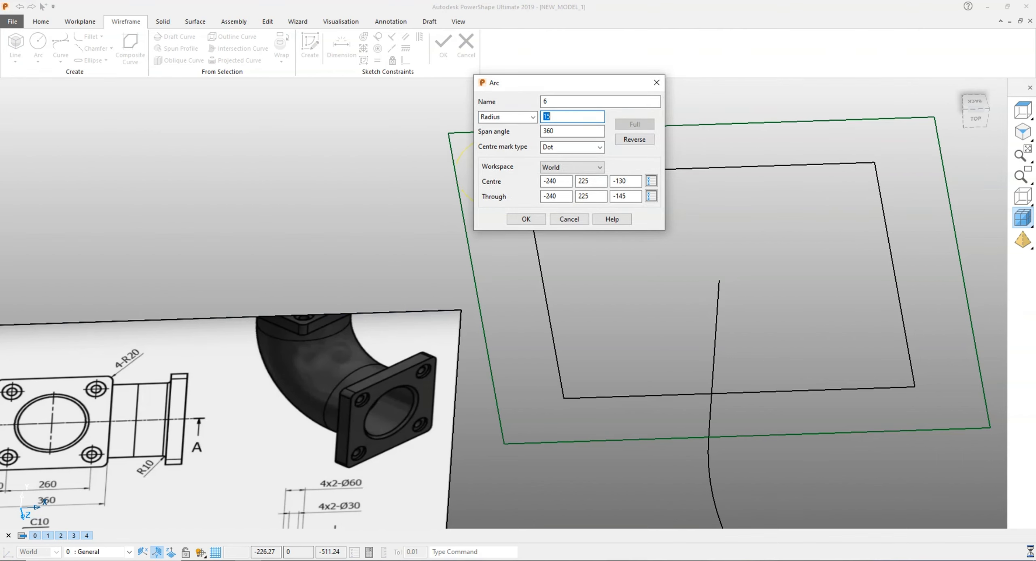
{"action": "left_click", "coordinate": [526, 219]}
{"action": "scroll", "coordinate": [486, 151], "scroll_direction": "up", "scroll_amount": 2}
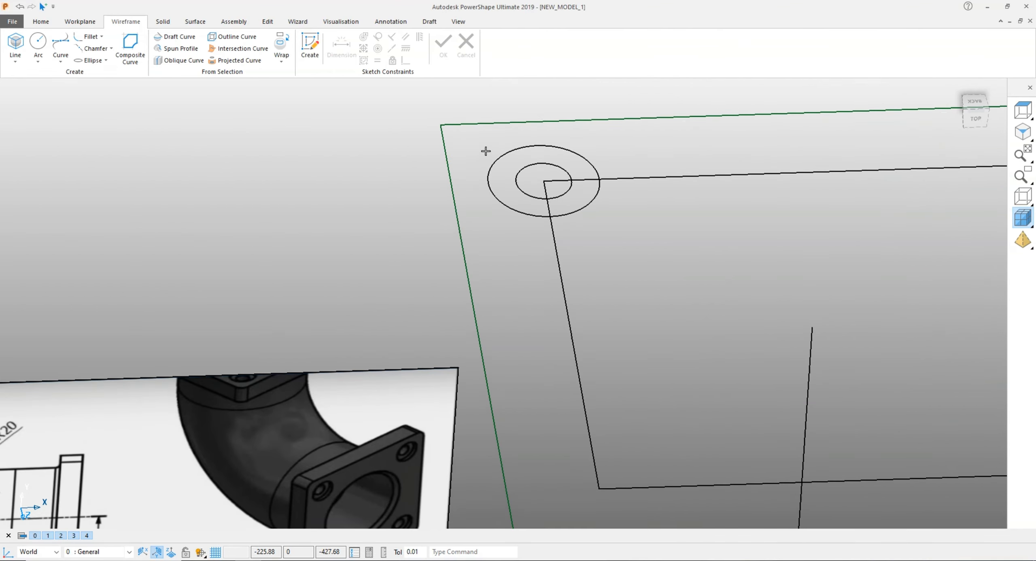
Create a workplane at the centre of the inner square and view the flange outline square-on.
{"action": "left_click", "coordinate": [713, 174]}
{"action": "left_click", "coordinate": [79, 22]}
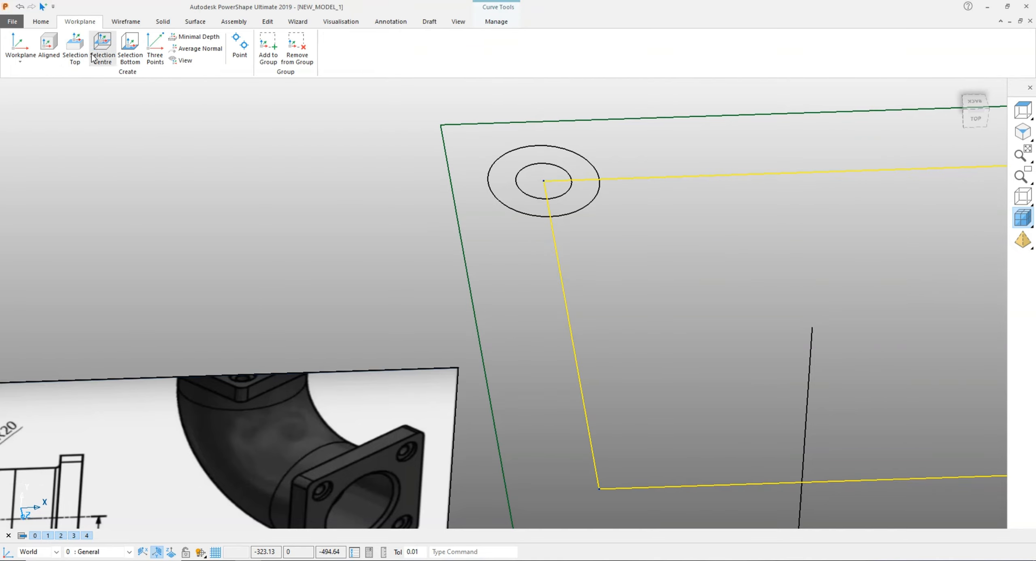
{"action": "left_click", "coordinate": [102, 47]}
{"action": "left_click", "coordinate": [974, 101]}
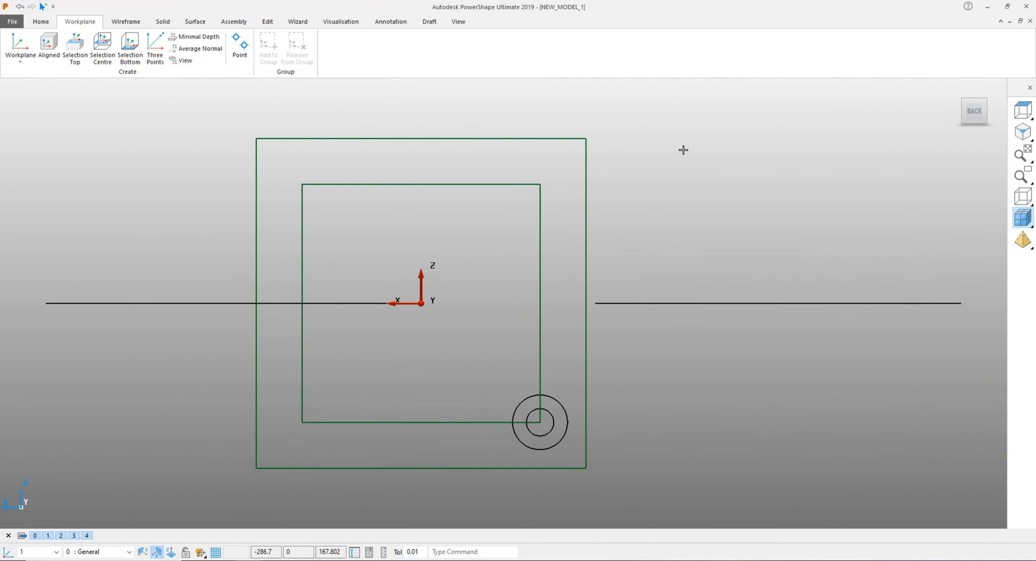
Mirror copies of the two concentric corner circles about the workplane onto the inner square's other three corners.
{"action": "scroll", "coordinate": [642, 342], "scroll_direction": "up", "scroll_amount": 3}
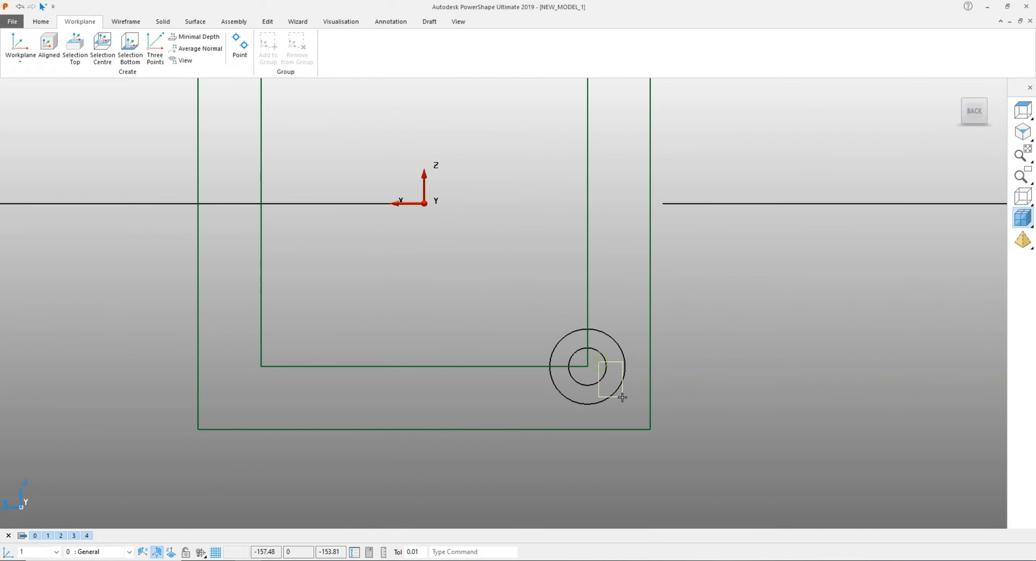
{"action": "left_click_drag", "start_coordinate": [622, 397], "coordinate": [623, 399]}
{"action": "left_click", "coordinate": [267, 21]}
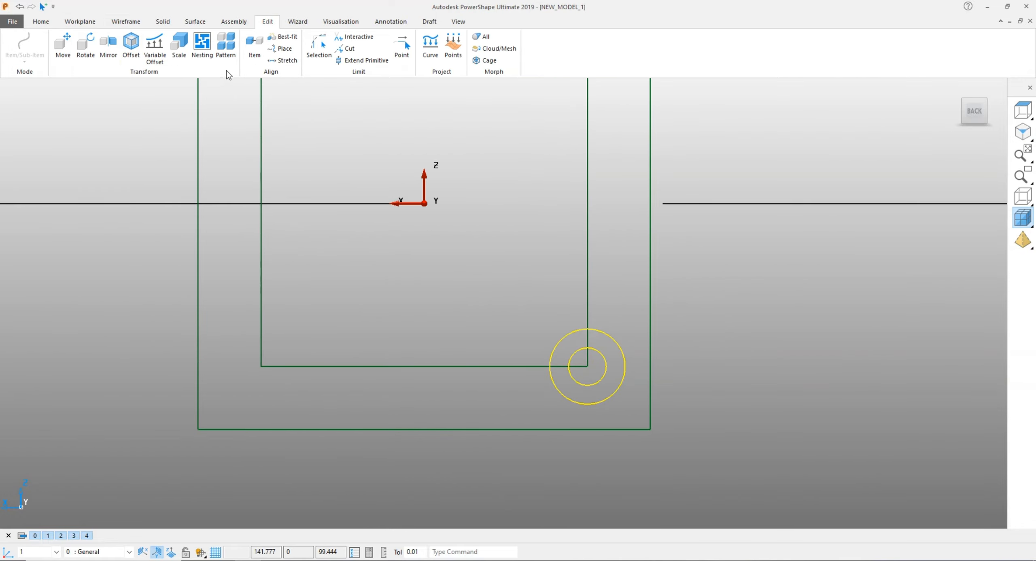
{"action": "left_click", "coordinate": [108, 47]}
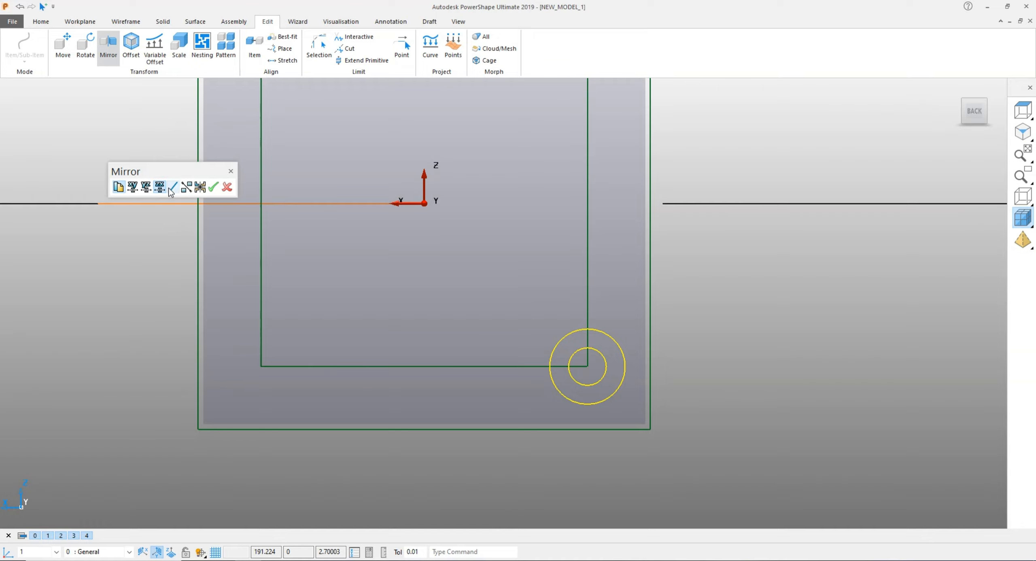
{"action": "left_click", "coordinate": [200, 187]}
{"action": "scroll", "coordinate": [521, 249], "scroll_direction": "down", "scroll_amount": 2}
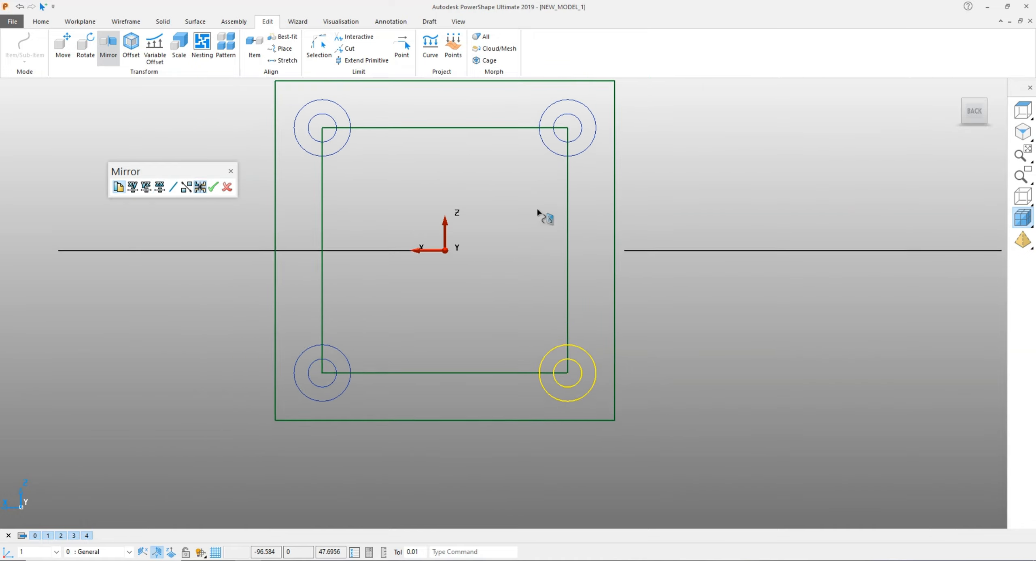
{"action": "left_click", "coordinate": [214, 186]}
{"action": "left_click", "coordinate": [231, 171]}
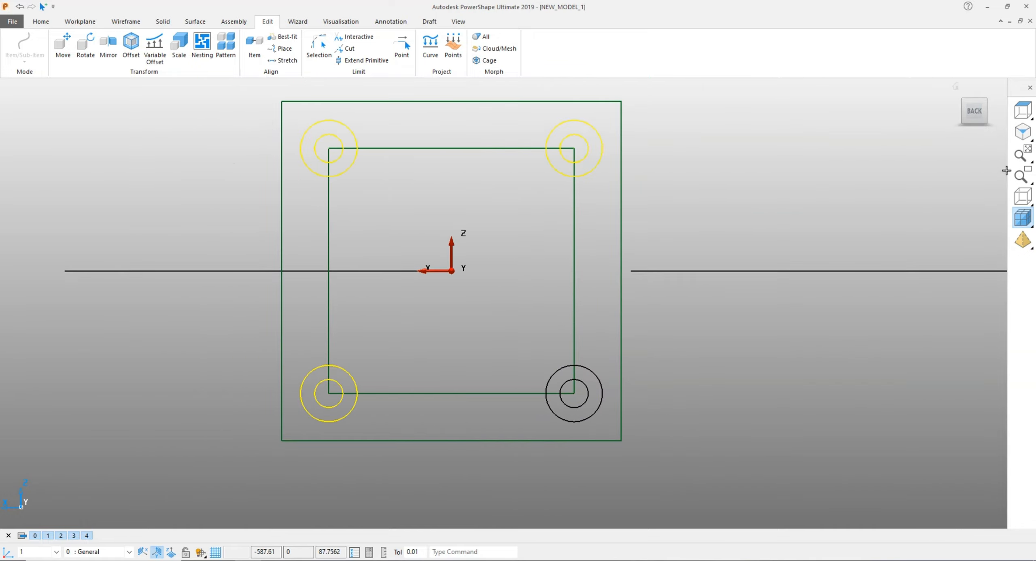
Delete the workplane at the centre of the flange outline.
{"action": "left_click", "coordinate": [1022, 133]}
{"action": "left_click", "coordinate": [790, 157]}
{"action": "middle_click_drag", "start_coordinate": [791, 157], "coordinate": [580, 214]}
{"action": "scroll", "coordinate": [542, 184], "scroll_direction": "up", "scroll_amount": 2}
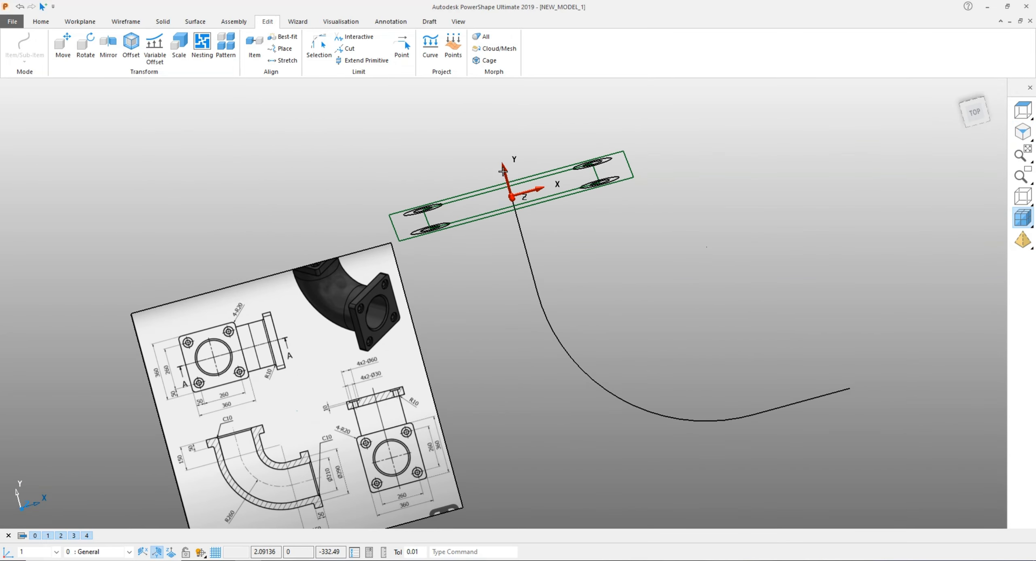
{"action": "middle_click_drag", "start_coordinate": [505, 164], "coordinate": [628, 317]}
{"action": "scroll", "coordinate": [571, 224], "scroll_direction": "up", "scroll_amount": 3}
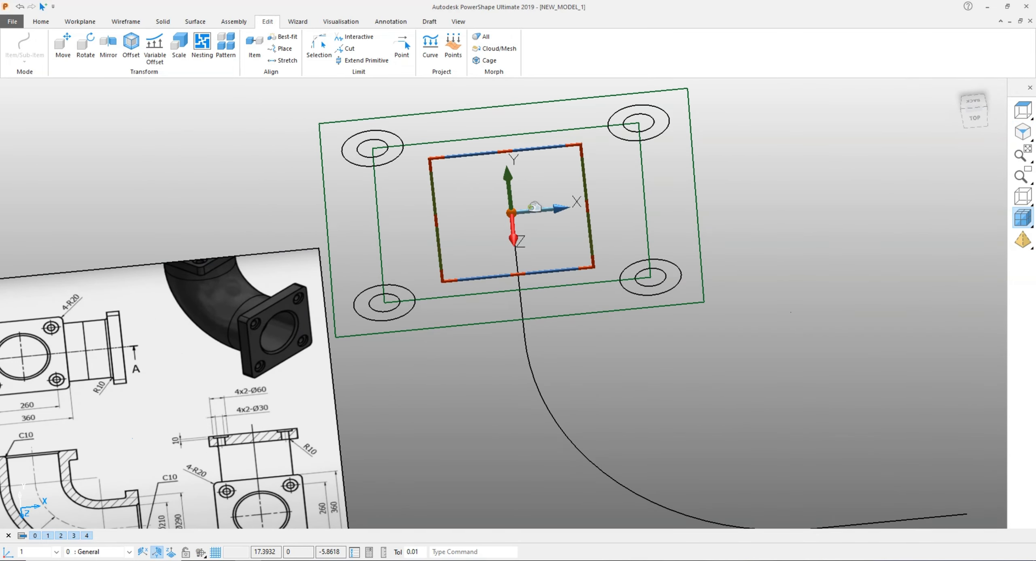
{"action": "key", "text": "Delete"}
Delete the inner construction square and bring back the 145 radius circle.
{"action": "scroll", "coordinate": [555, 194], "scroll_direction": "down", "scroll_amount": 5}
{"action": "middle_click_drag", "start_coordinate": [759, 225], "coordinate": [749, 227]}
{"action": "middle_click_drag", "start_coordinate": [471, 295], "coordinate": [509, 247], "text": "shift"}
{"action": "left_click", "coordinate": [513, 154]}
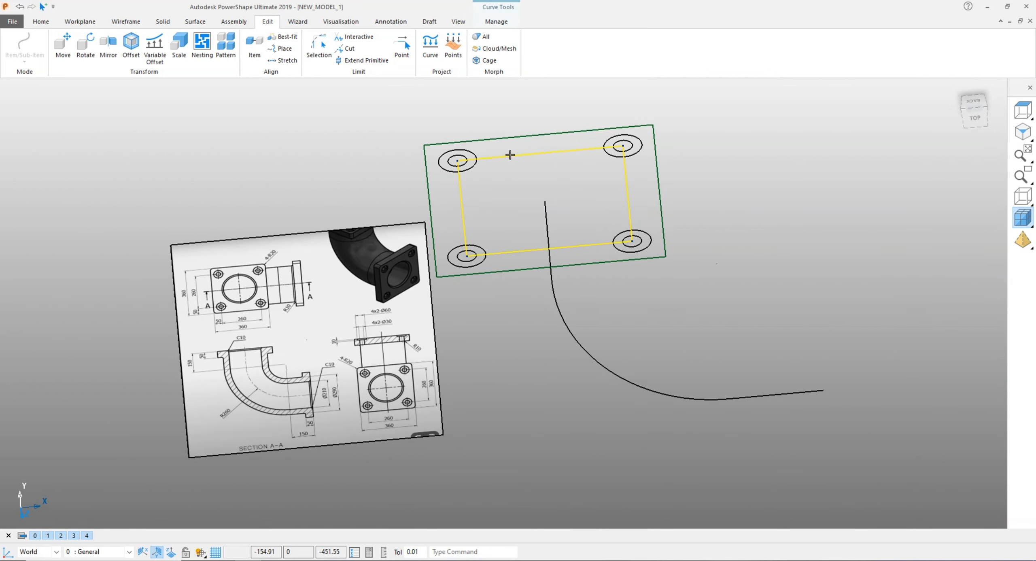
{"action": "key", "text": "Delete"}
{"action": "left_click", "coordinate": [491, 111]}
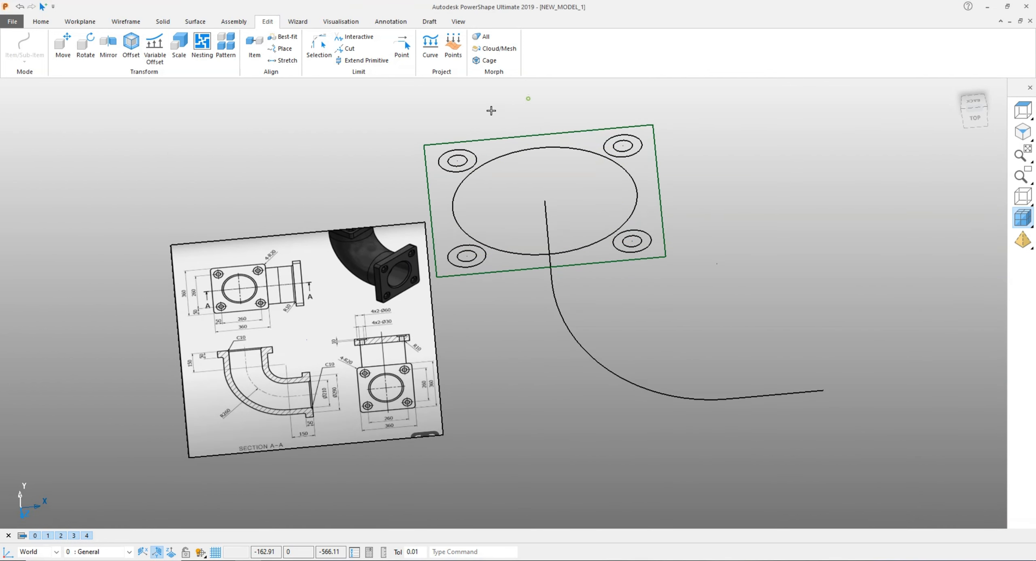
Fillet the four corners of the flange outline according to the drawing's 4-R20 callout.
{"action": "scroll", "coordinate": [180, 469], "scroll_direction": "up", "scroll_amount": 3}
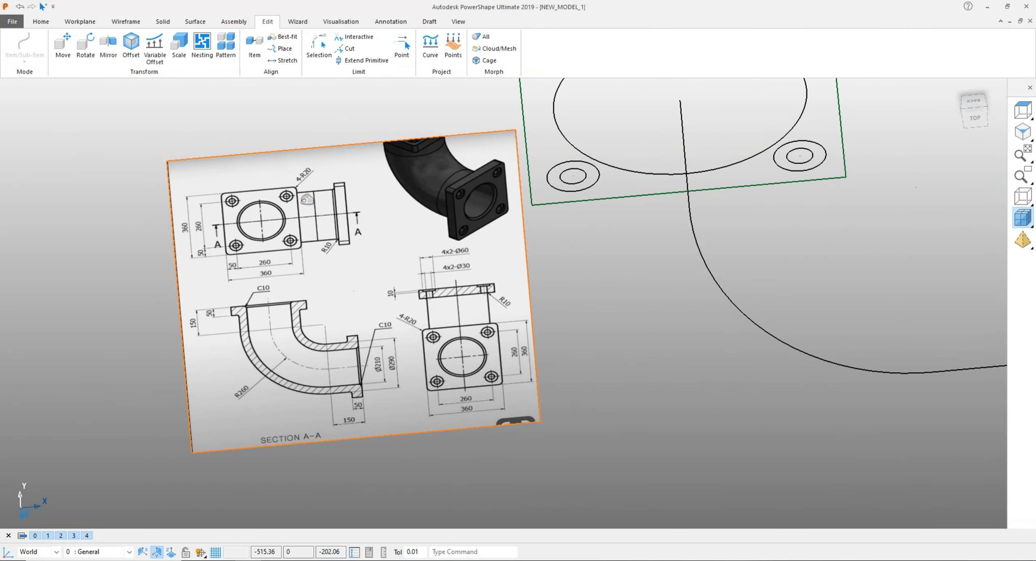
{"action": "scroll", "coordinate": [317, 201], "scroll_direction": "up", "scroll_amount": 3}
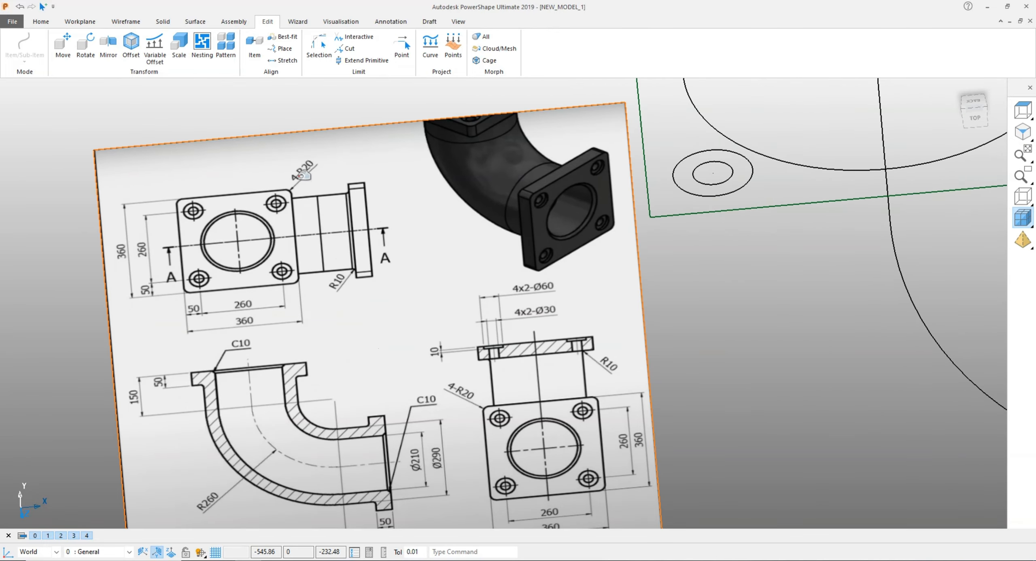
{"action": "left_click", "coordinate": [974, 119]}
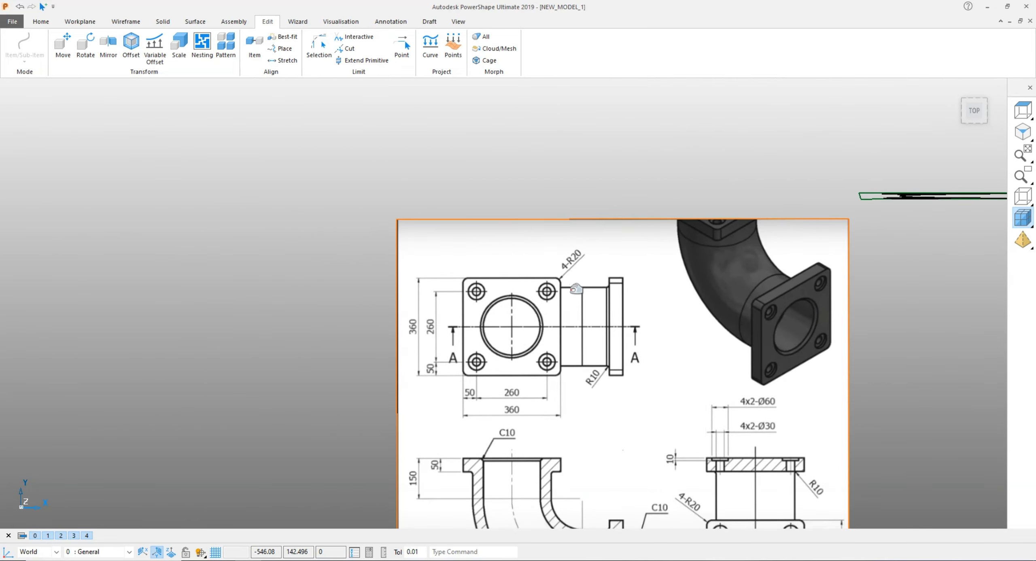
{"action": "scroll", "coordinate": [653, 224], "scroll_direction": "up", "scroll_amount": 4}
{"action": "scroll", "coordinate": [636, 232], "scroll_direction": "down", "scroll_amount": 6}
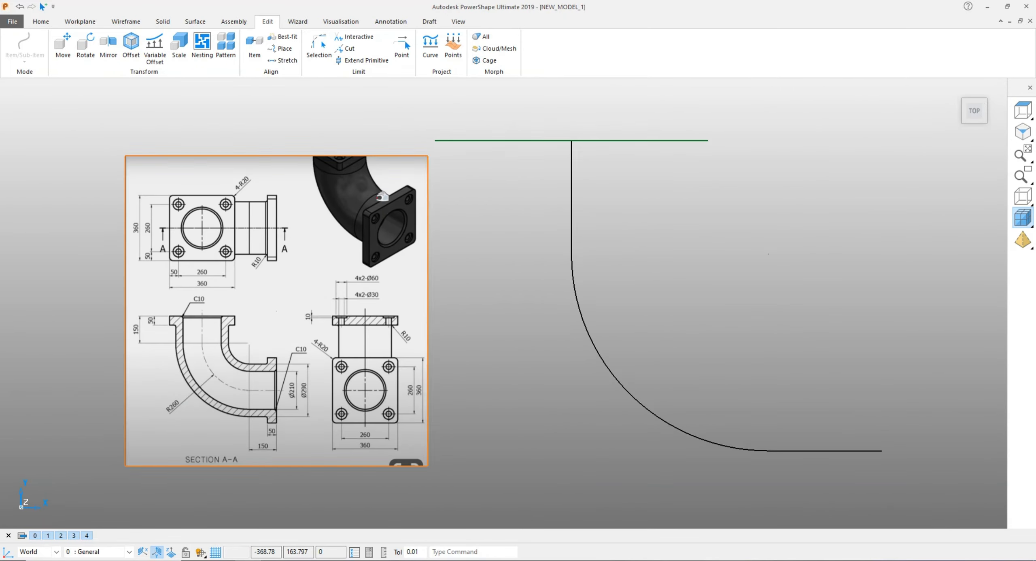
{"action": "middle_click_drag", "start_coordinate": [382, 196], "coordinate": [315, 101]}
{"action": "left_click", "coordinate": [107, 25]}
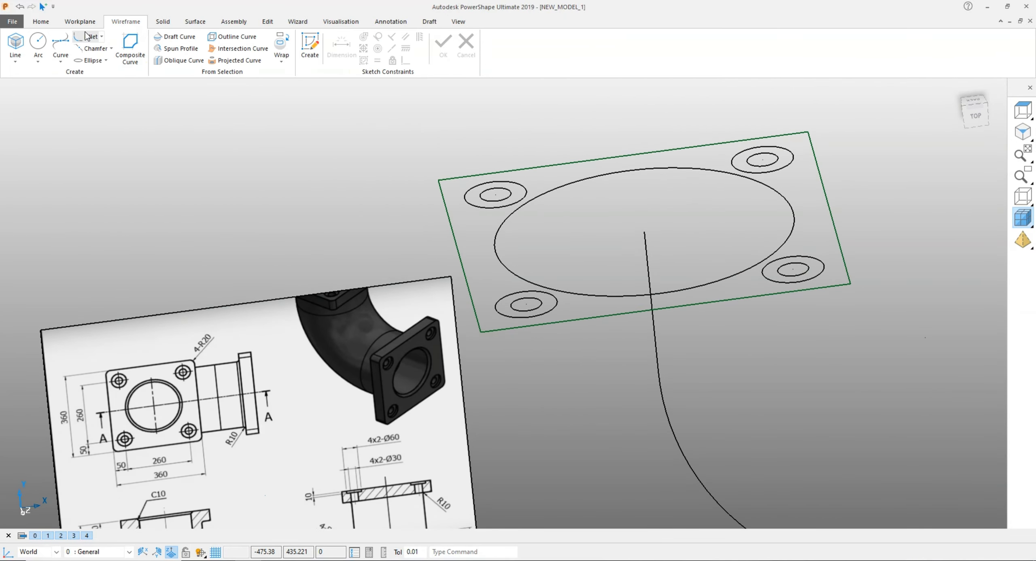
{"action": "left_click", "coordinate": [433, 179]}
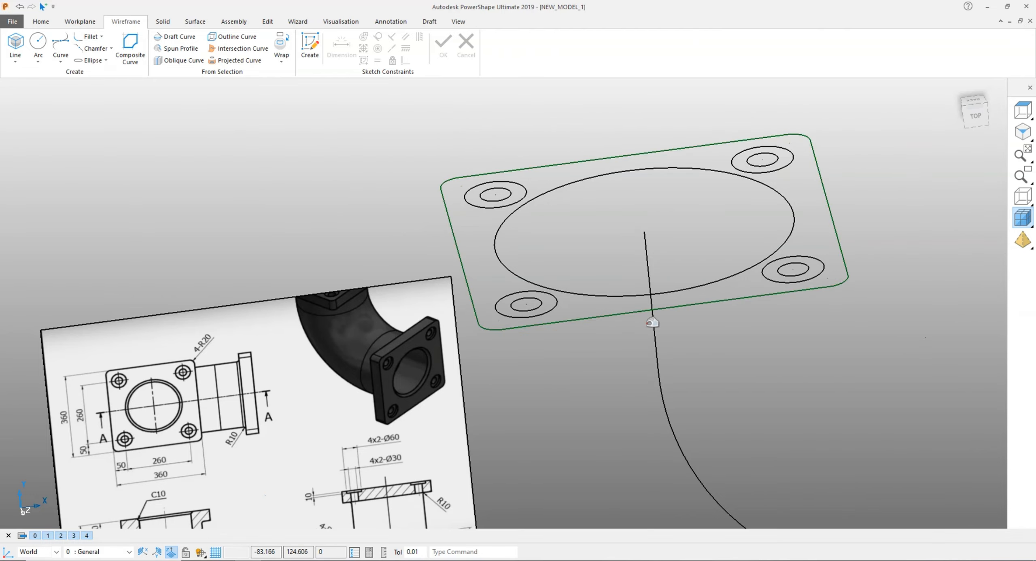
Copy the complete flange wireframe once, moving it 410 in X and -410 in Y to the path's lower end.
{"action": "mouse_move", "coordinate": [652, 322]}
{"action": "middle_mouse_down"}
{"action": "mouse_move", "coordinate": [592, 185]}
{"action": "mouse_move", "coordinate": [920, 145]}
{"action": "middle_mouse_up"}
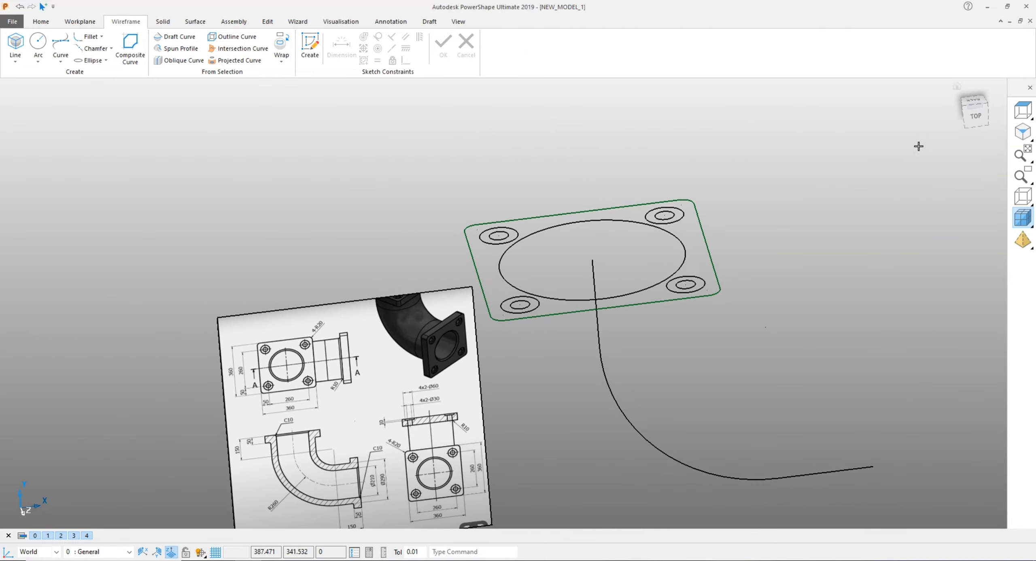
{"action": "left_click", "coordinate": [973, 117]}
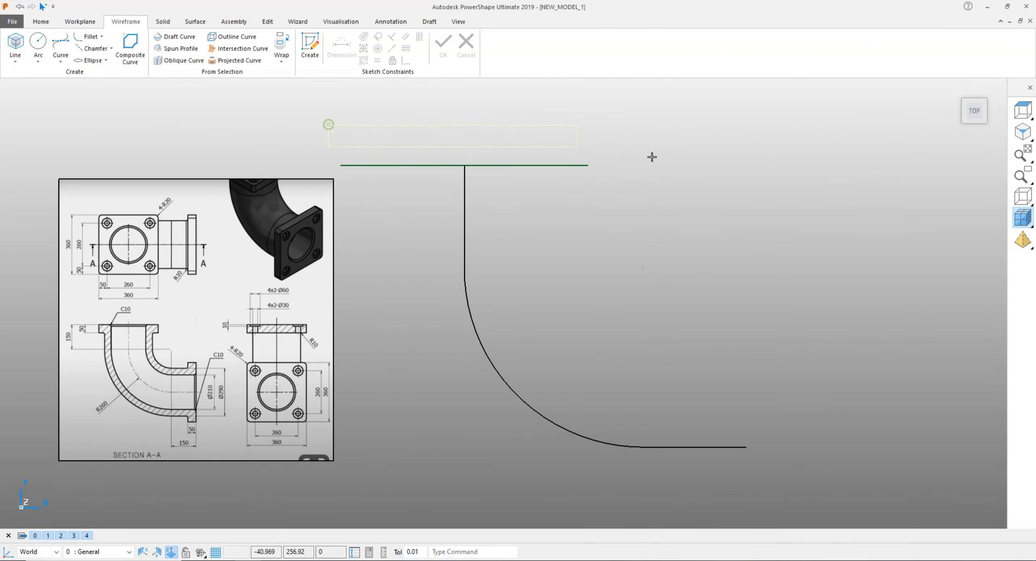
{"action": "left_click_drag", "start_coordinate": [429, 140], "coordinate": [680, 169]}
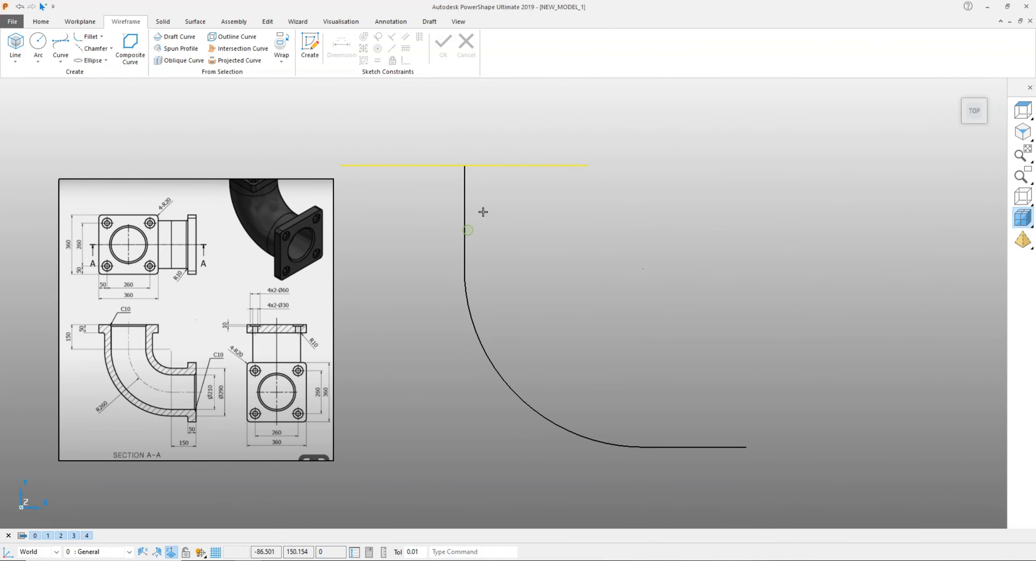
{"action": "left_click", "coordinate": [267, 22]}
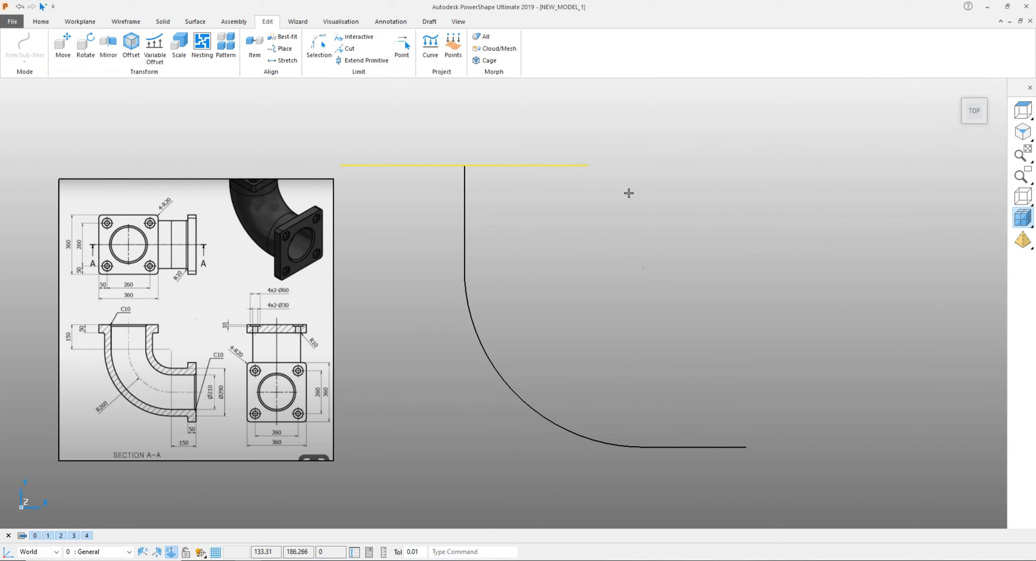
{"action": "scroll", "coordinate": [628, 193], "scroll_direction": "down", "scroll_amount": 2}
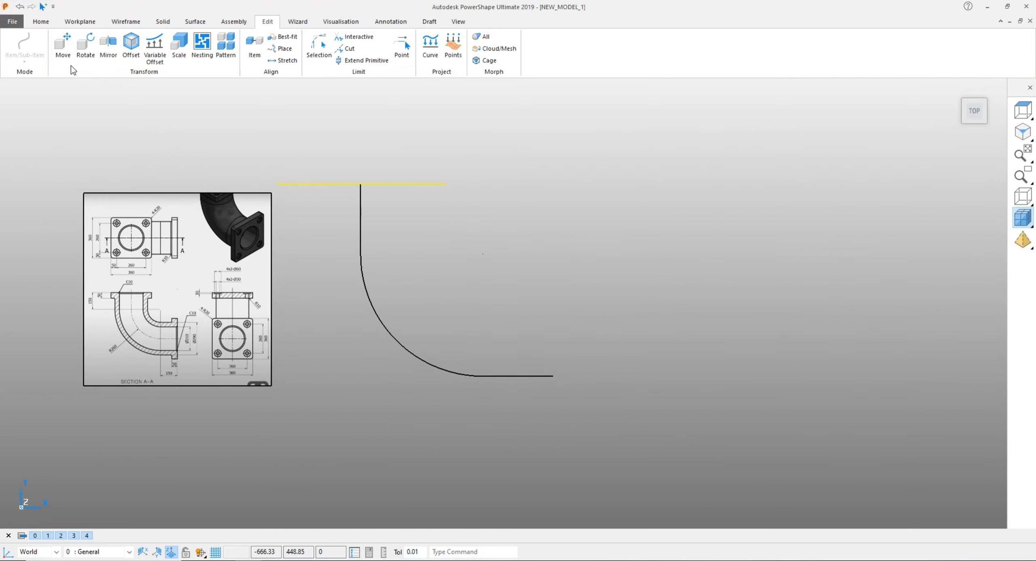
{"action": "left_click", "coordinate": [63, 48]}
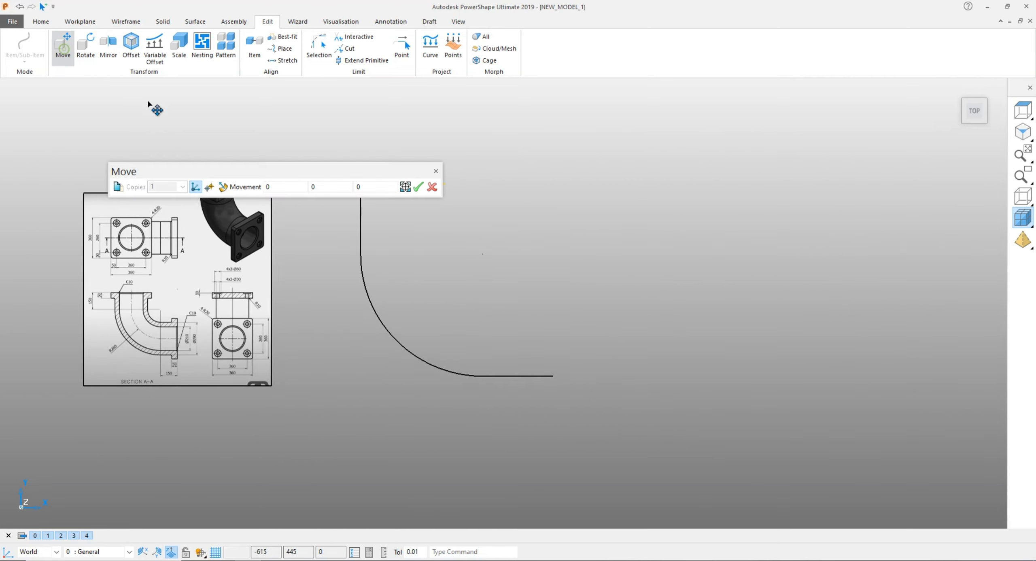
{"action": "left_click", "coordinate": [118, 187]}
{"action": "middle_click_drag", "start_coordinate": [404, 190], "coordinate": [594, 182]}
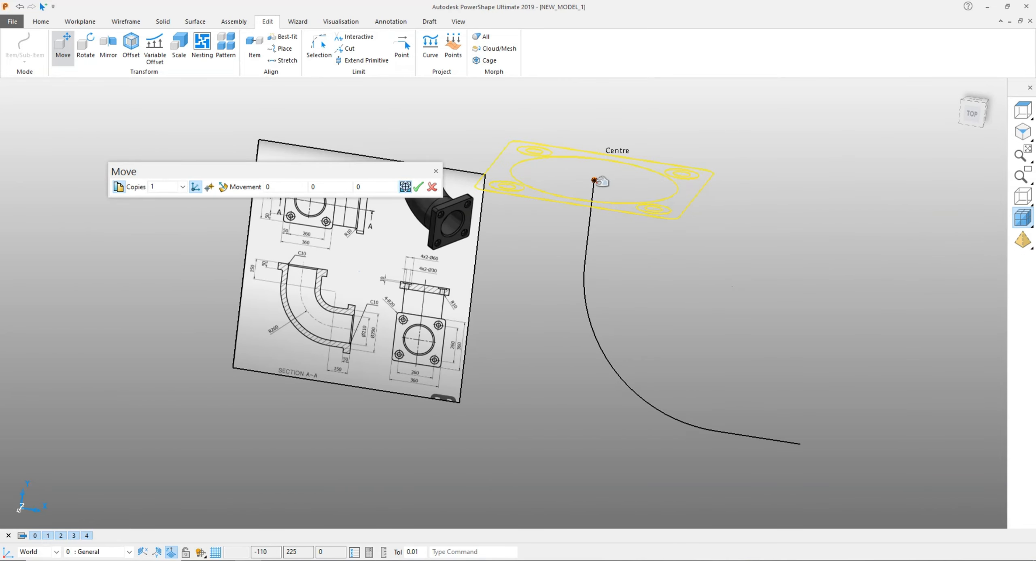
{"action": "left_click", "coordinate": [969, 110]}
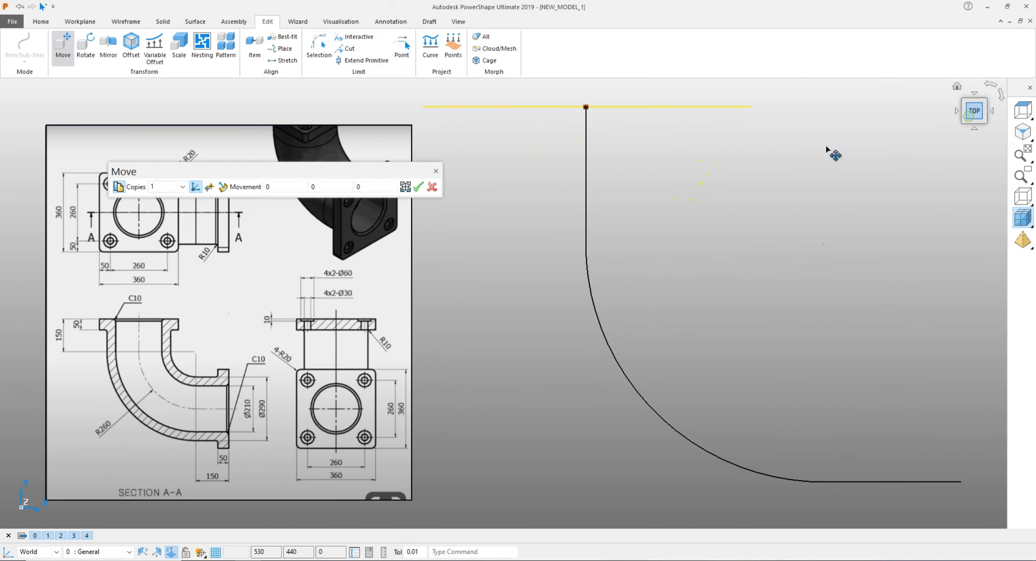
{"action": "left_click", "coordinate": [285, 187]}
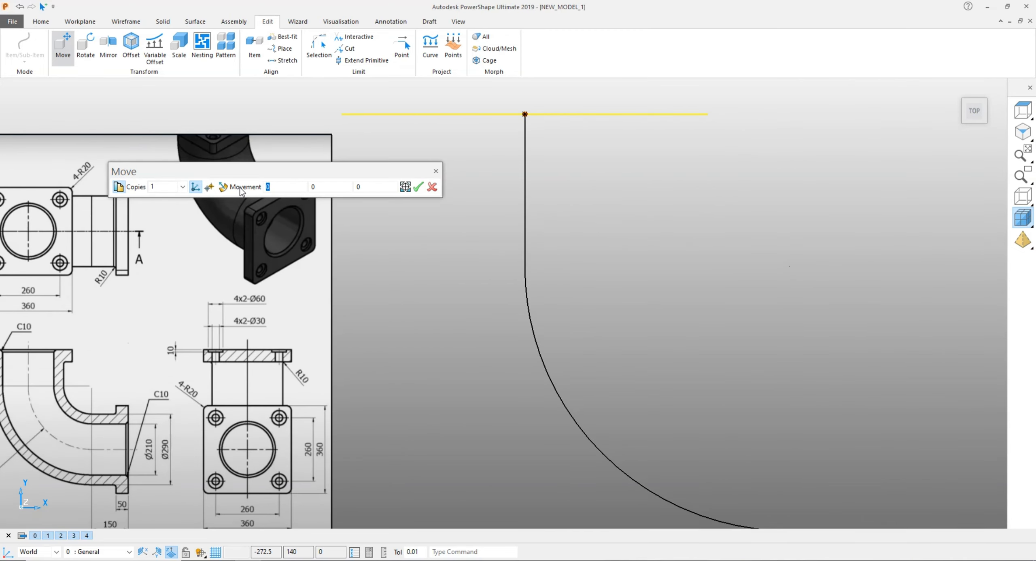
{"action": "type", "text": "410"}
{"action": "key", "text": "Return"}
{"action": "scroll", "coordinate": [338, 325], "scroll_direction": "down", "scroll_amount": 4}
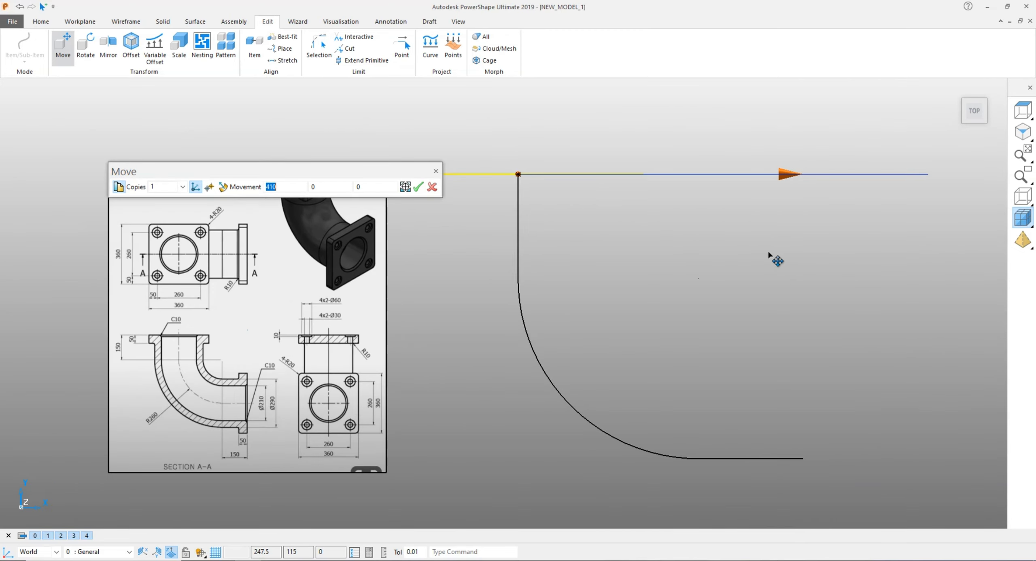
{"action": "middle_click_drag", "start_coordinate": [768, 254], "coordinate": [677, 230], "text": "shift"}
{"action": "left_click", "coordinate": [325, 187]}
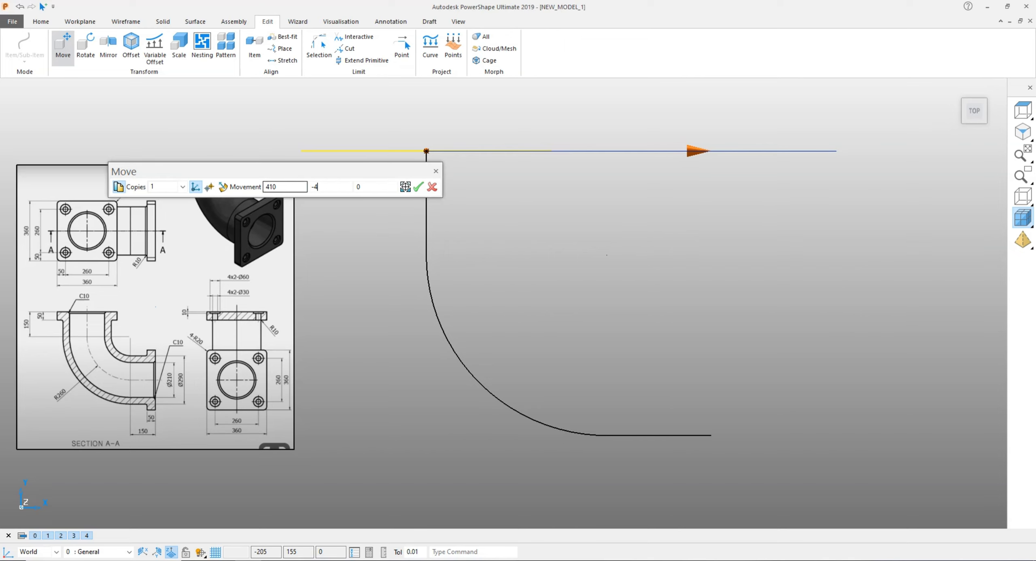
{"action": "type", "text": "-410"}
{"action": "key", "text": "Return"}
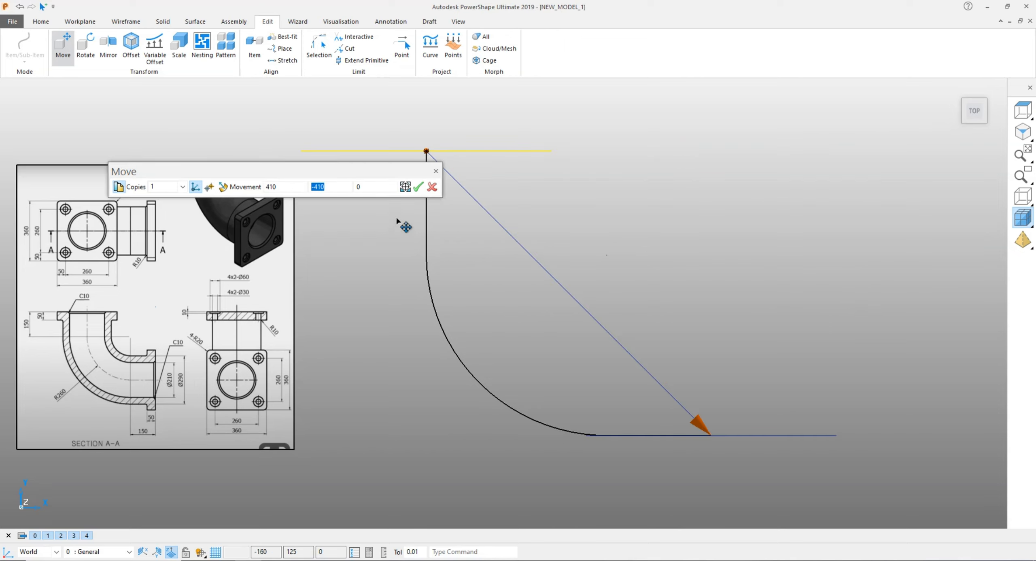
{"action": "left_click", "coordinate": [419, 187]}
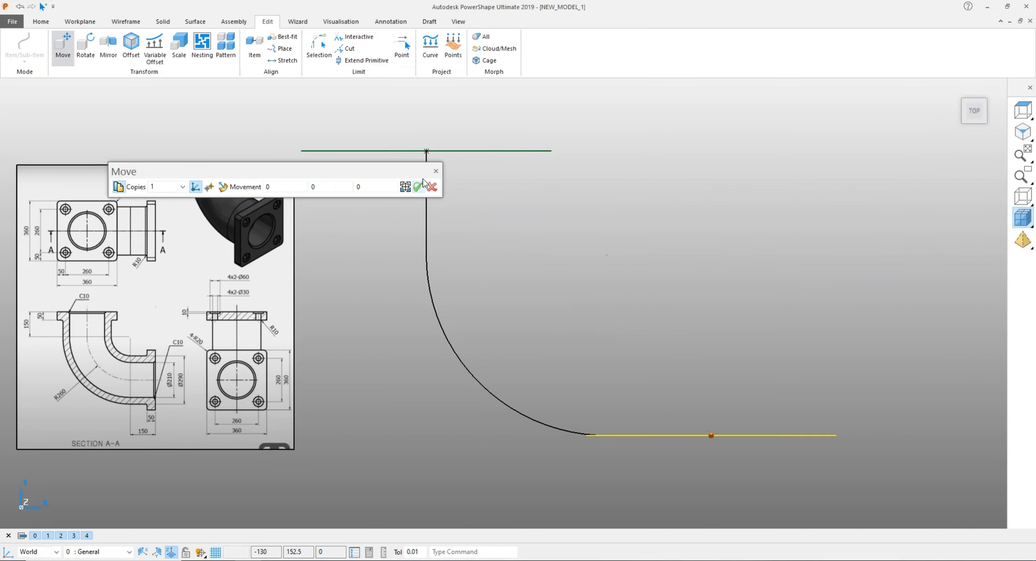
Create a workplane at the free end of the path's horizontal line, in the centre of the copied flange wireframe.
{"action": "scroll", "coordinate": [603, 338], "scroll_direction": "down", "scroll_amount": 2}
{"action": "scroll", "coordinate": [527, 400], "scroll_direction": "up", "scroll_amount": 2}
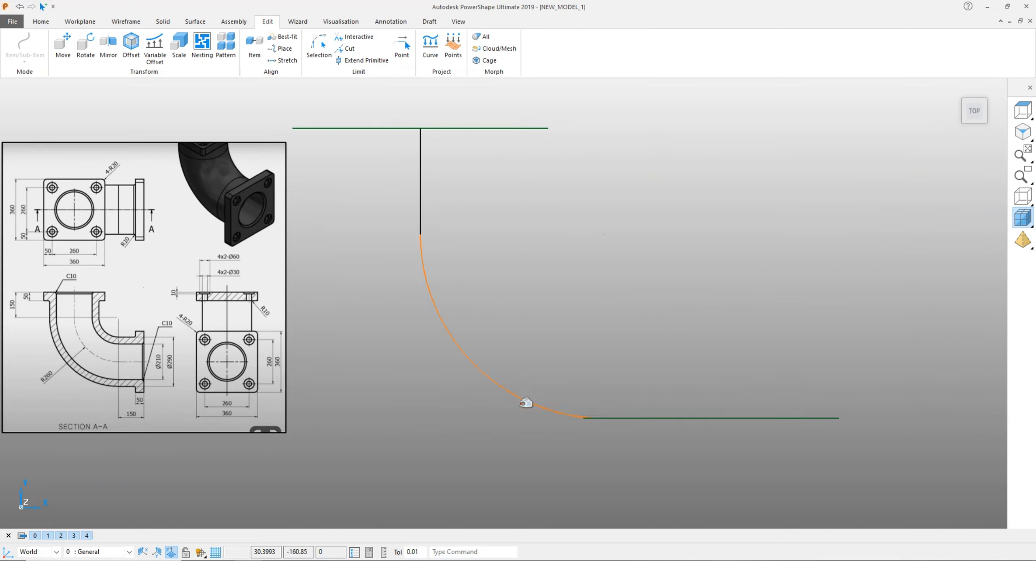
{"action": "middle_click_drag", "start_coordinate": [583, 333], "coordinate": [540, 370]}
{"action": "left_click", "coordinate": [80, 22]}
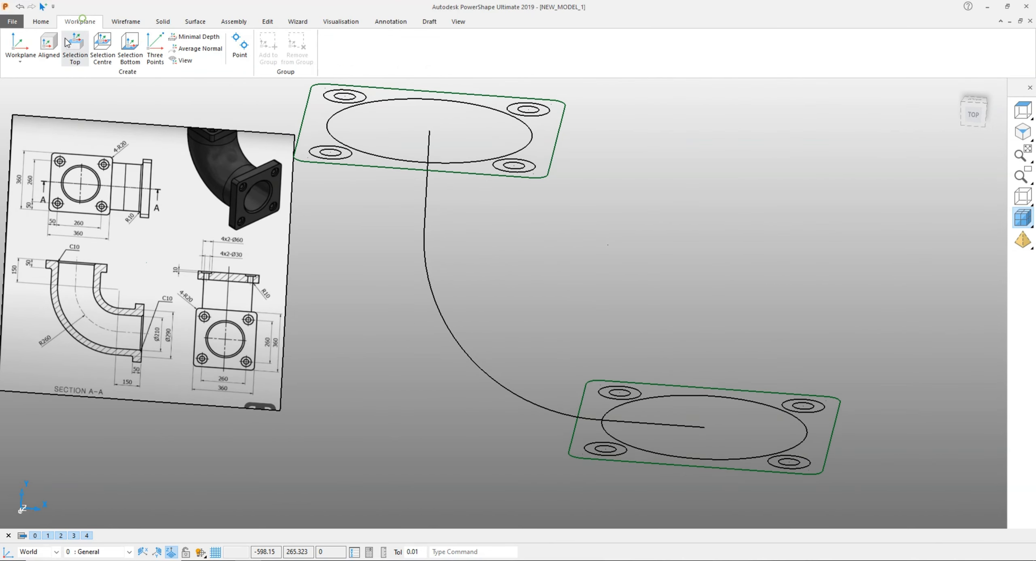
{"action": "left_click", "coordinate": [20, 42]}
{"action": "left_click", "coordinate": [701, 428]}
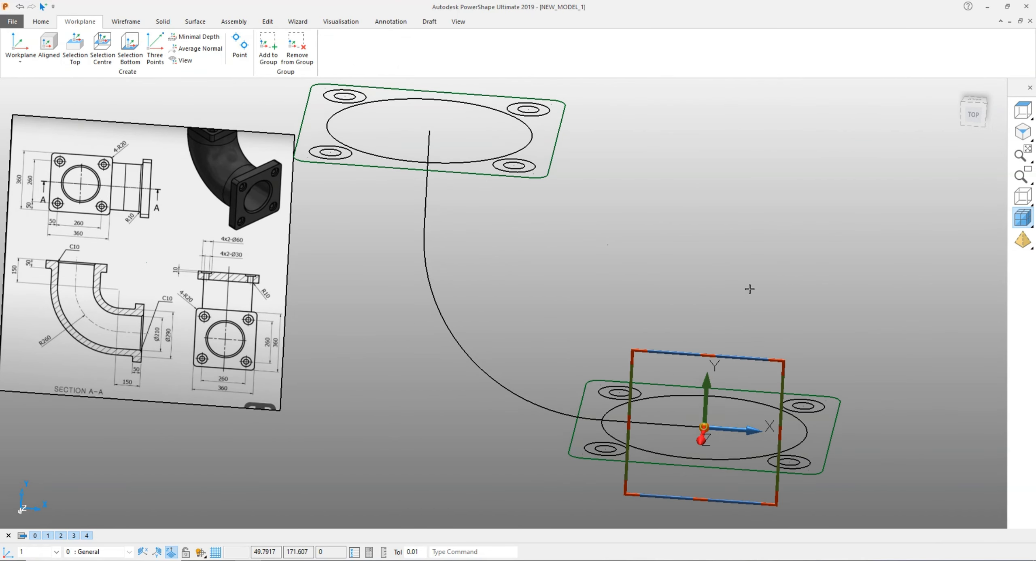
Take the path's arc and horizontal line out of view, leaving the copied flange wireframe clear.
{"action": "left_click", "coordinate": [973, 116]}
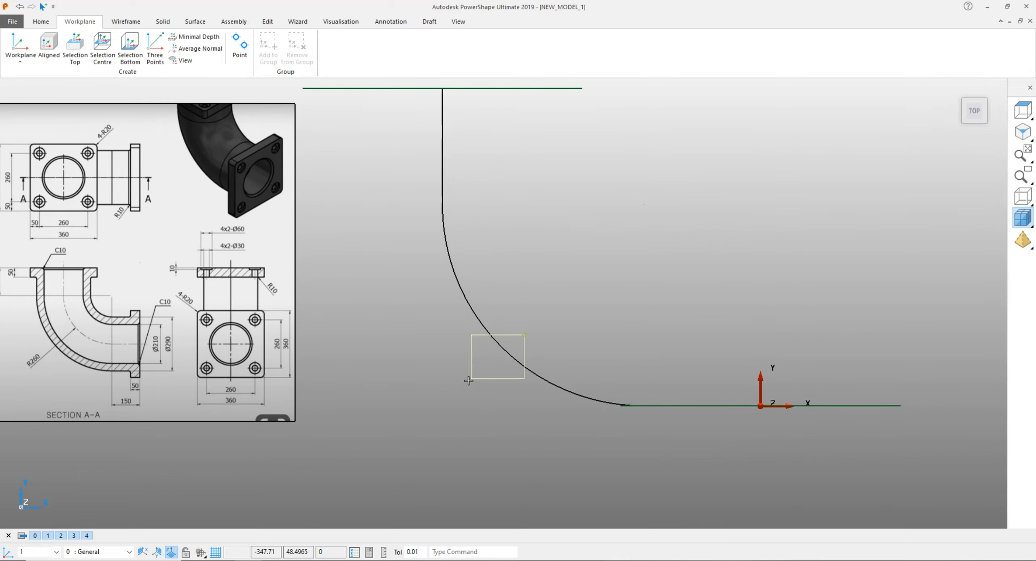
{"action": "middle_click_drag", "start_coordinate": [650, 347], "coordinate": [700, 407]}
{"action": "key", "text": "Delete"}
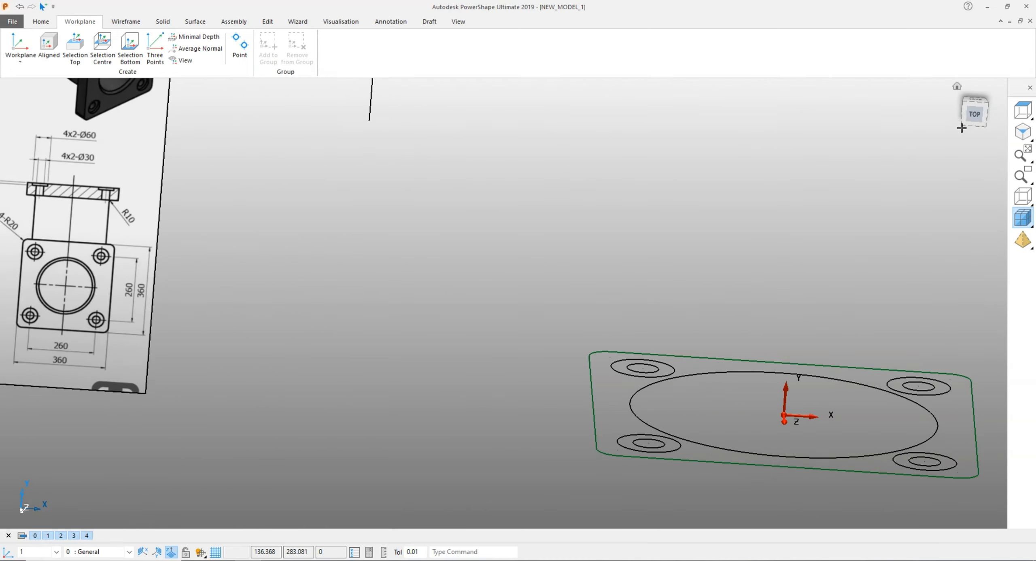
{"action": "left_click", "coordinate": [974, 114]}
Rotate the copied lower flange wireframe by 270 degrees about the new workplane so it stands upright.
{"action": "left_click_drag", "start_coordinate": [528, 245], "coordinate": [923, 445]}
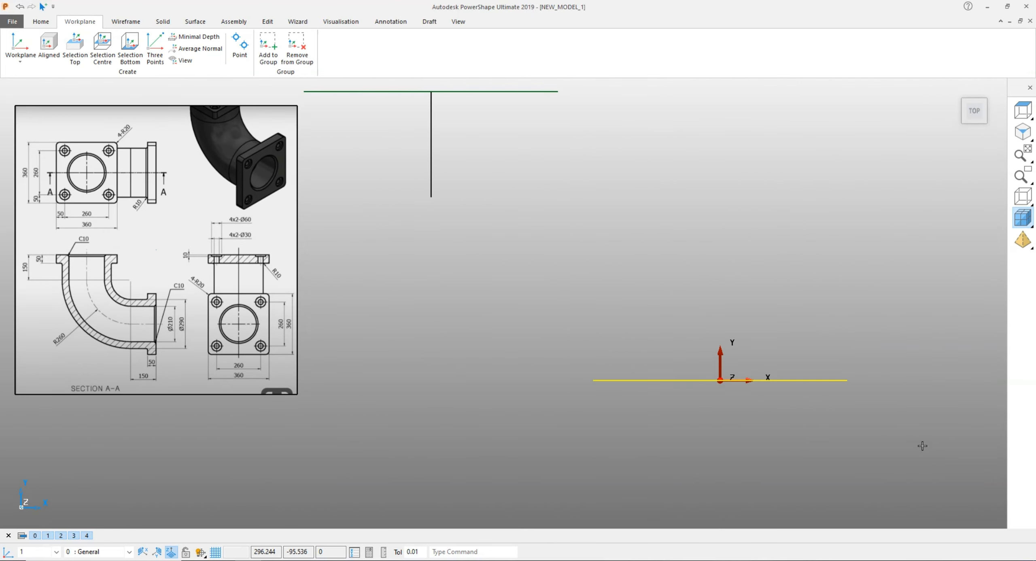
{"action": "left_click", "coordinate": [268, 21]}
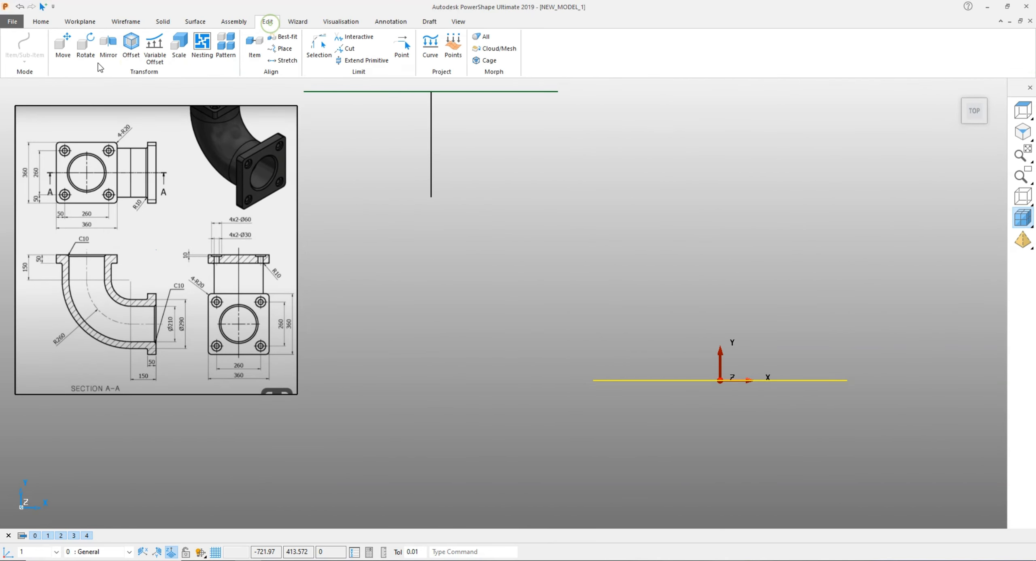
{"action": "left_click", "coordinate": [86, 45]}
{"action": "left_click", "coordinate": [226, 186]}
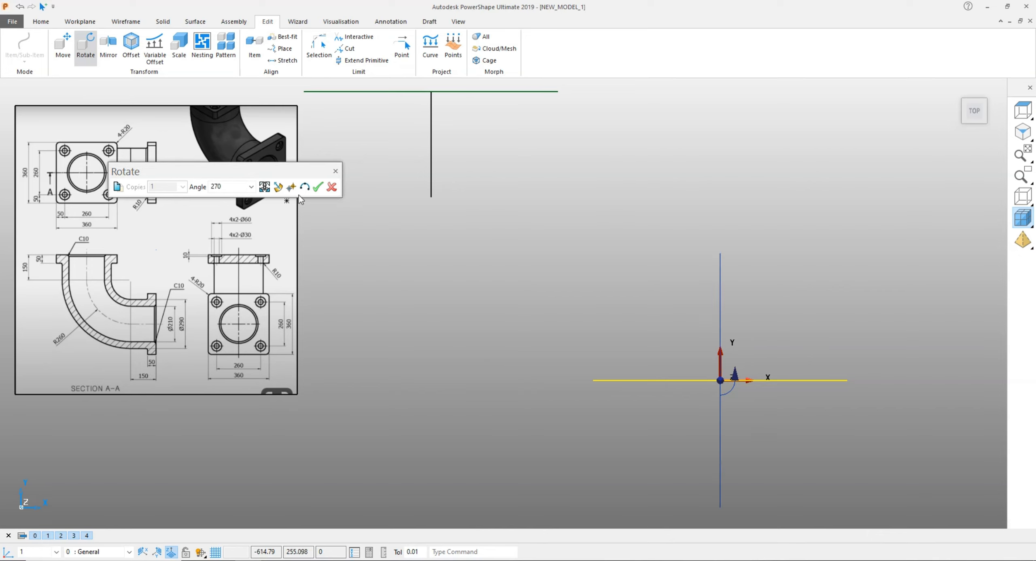
{"action": "left_click", "coordinate": [318, 188]}
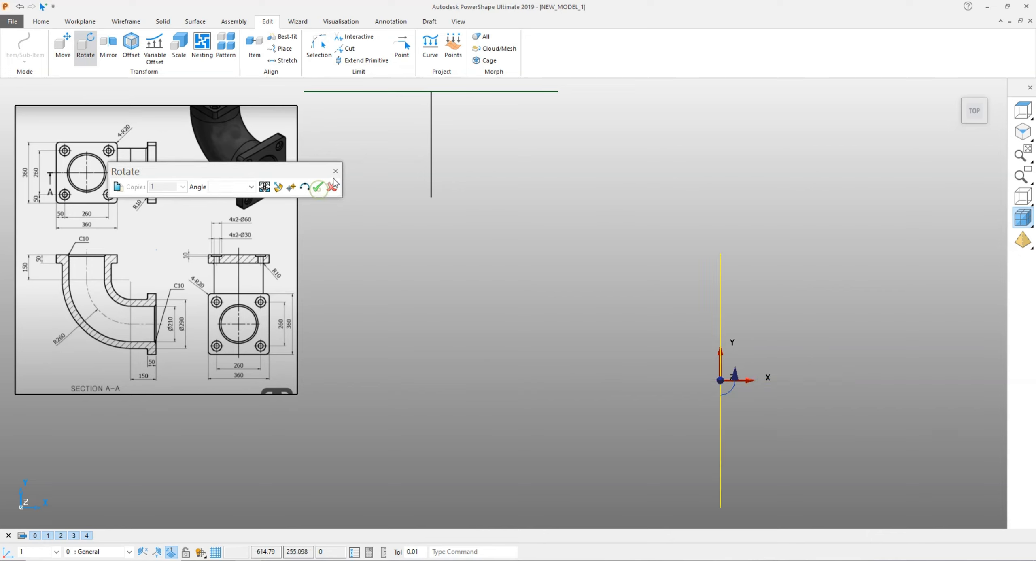
{"action": "left_click", "coordinate": [620, 134]}
Restore the hidden path pieces and join both straight lines and the arc into one composite curve.
{"action": "middle_click_drag", "start_coordinate": [738, 97], "coordinate": [570, 189]}
{"action": "scroll", "coordinate": [477, 166], "scroll_direction": "up", "scroll_amount": 3}
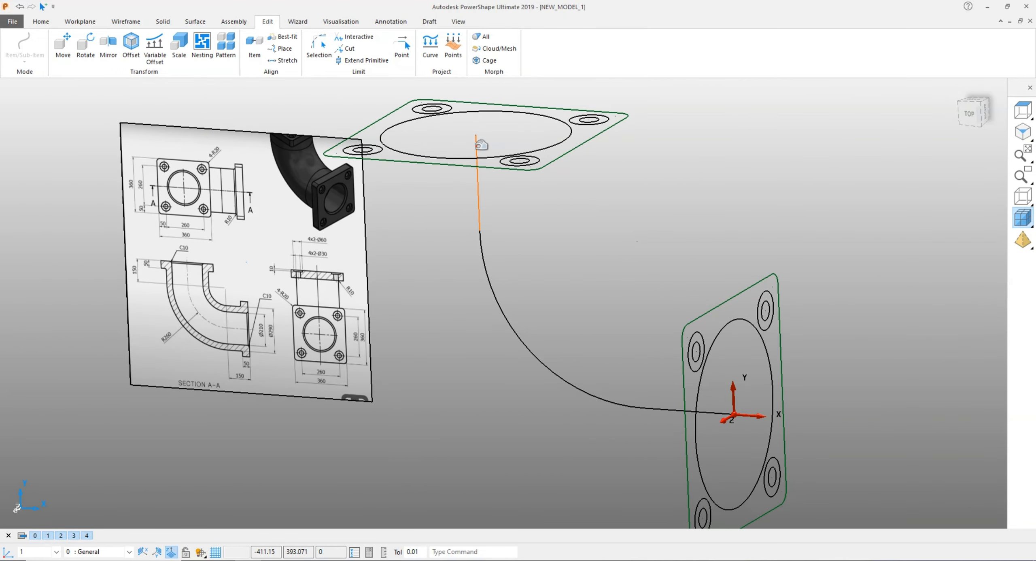
{"action": "left_click", "coordinate": [478, 144]}
{"action": "middle_click_drag", "start_coordinate": [712, 157], "coordinate": [493, 173]}
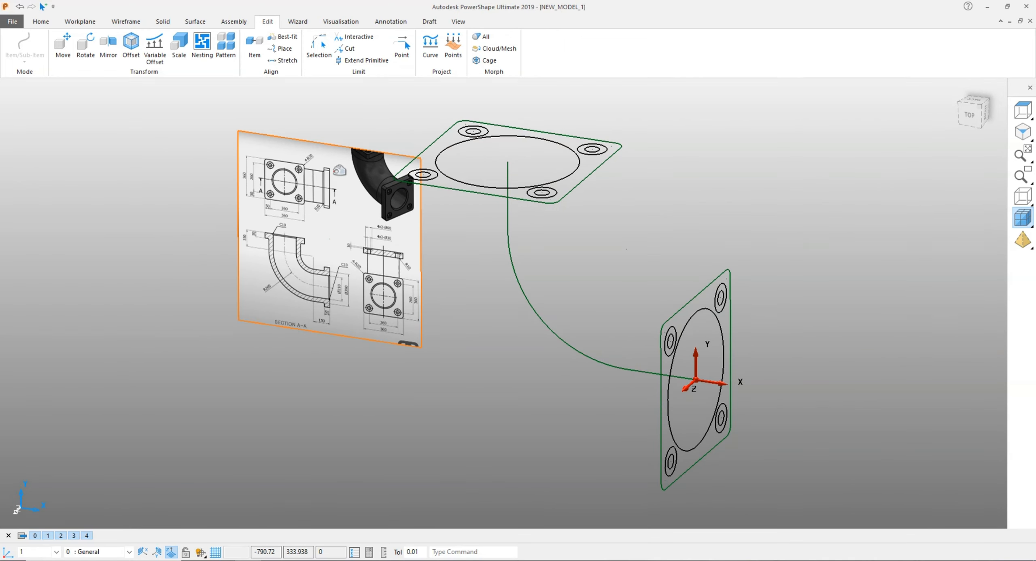
Remove the reference drawing image from view.
{"action": "left_click", "coordinate": [339, 143]}
{"action": "left_click", "coordinate": [338, 178]}
{"action": "left_click", "coordinate": [339, 138]}
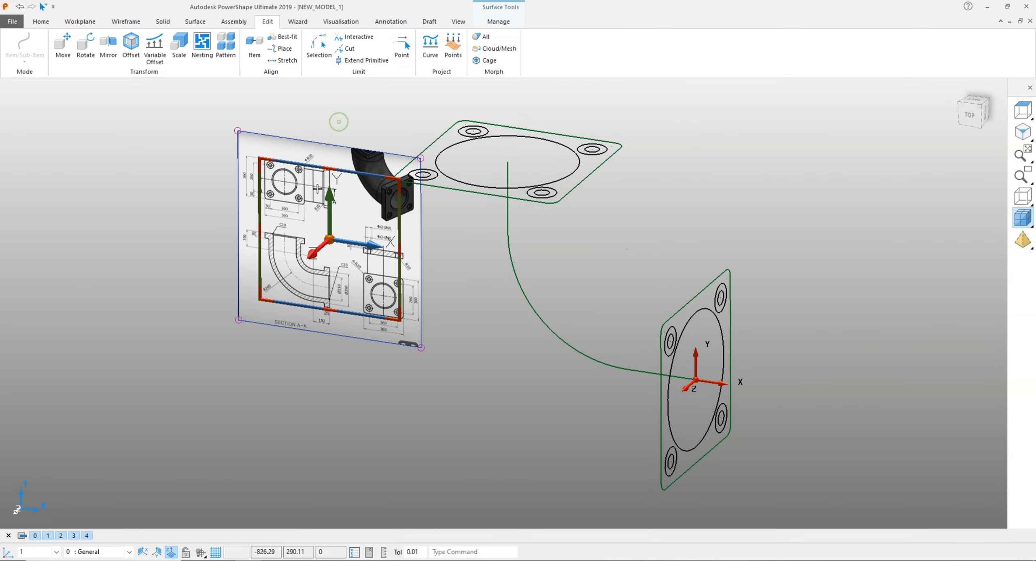
{"action": "key", "text": "Delete"}
{"action": "middle_click_drag", "start_coordinate": [374, 202], "coordinate": [506, 190]}
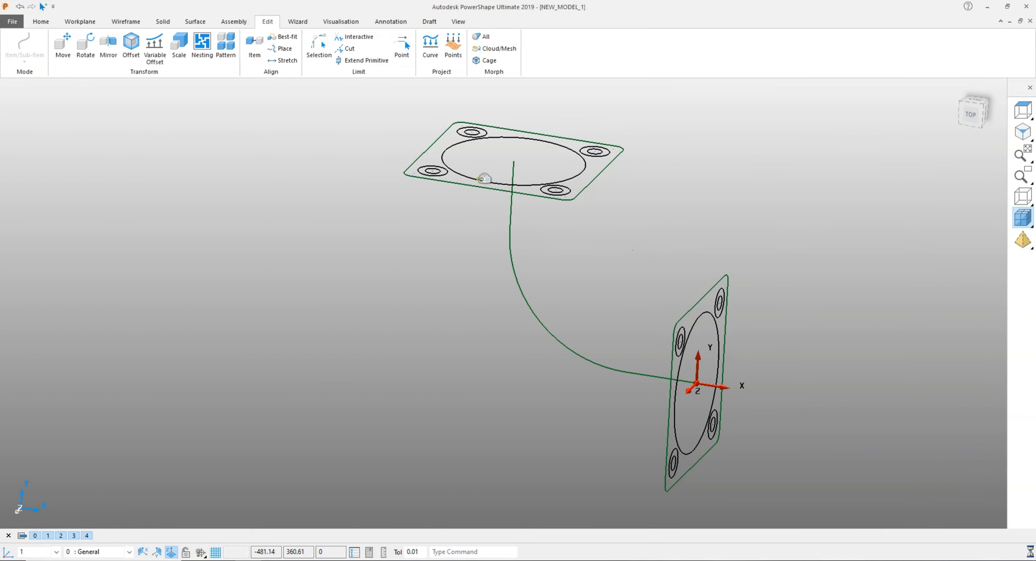
Create a drive-curve solid with the upper flange's large circle as section and the composite path as drive curve.
{"action": "left_click", "coordinate": [511, 228]}
{"action": "left_click", "coordinate": [368, 229]}
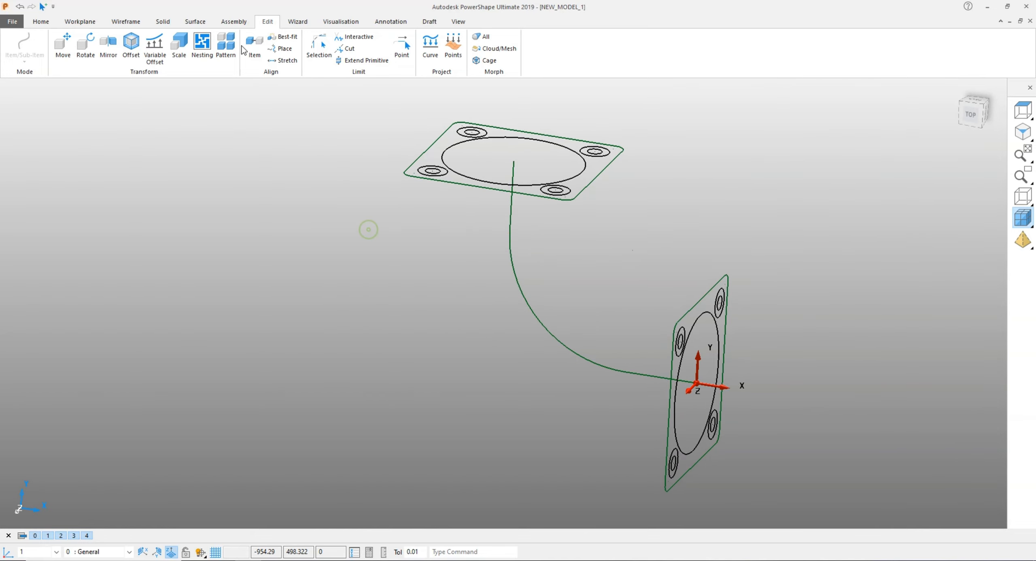
{"action": "left_click", "coordinate": [170, 21]}
{"action": "left_click", "coordinate": [210, 60]}
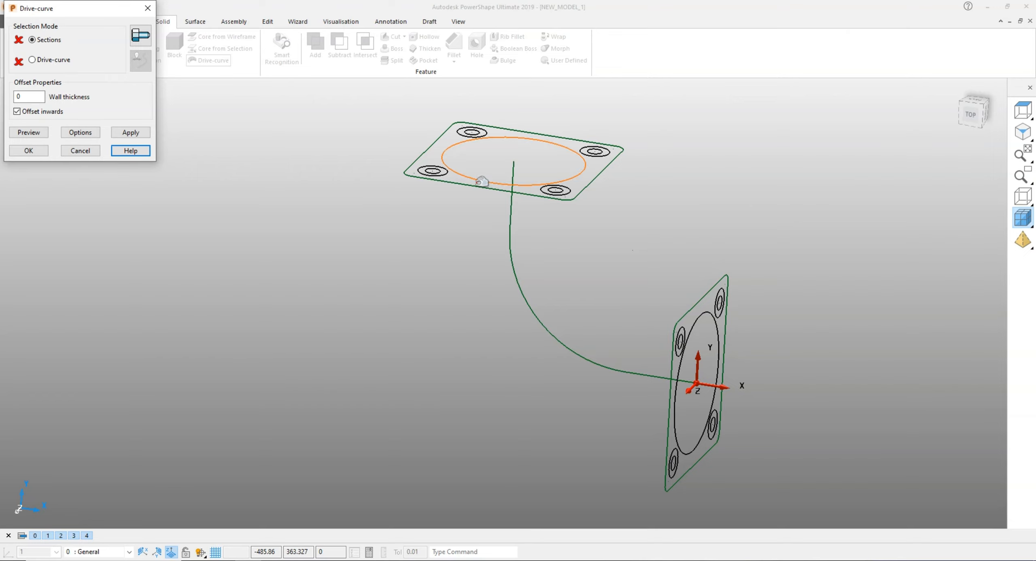
{"action": "left_click", "coordinate": [447, 150]}
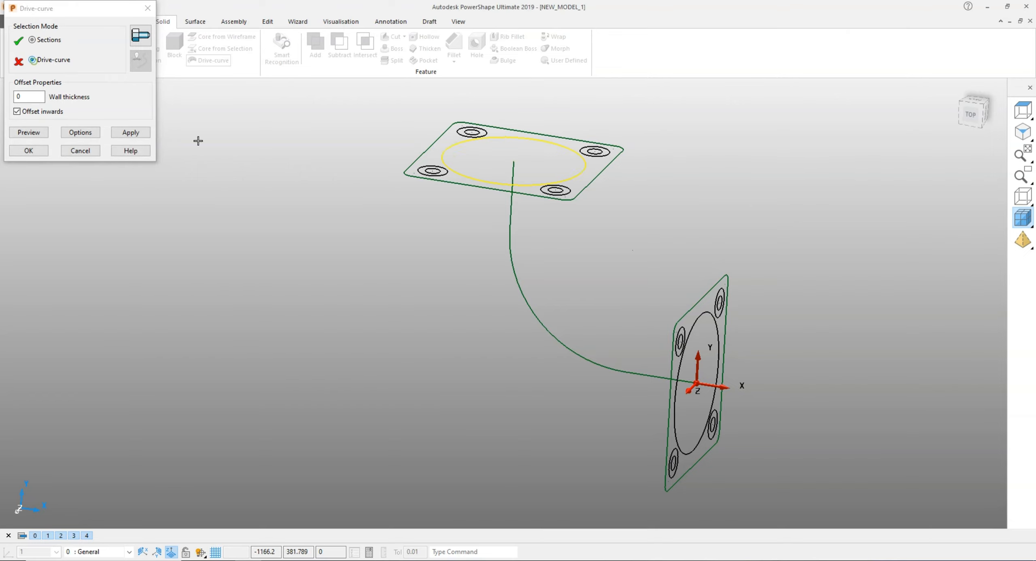
{"action": "left_click", "coordinate": [509, 250]}
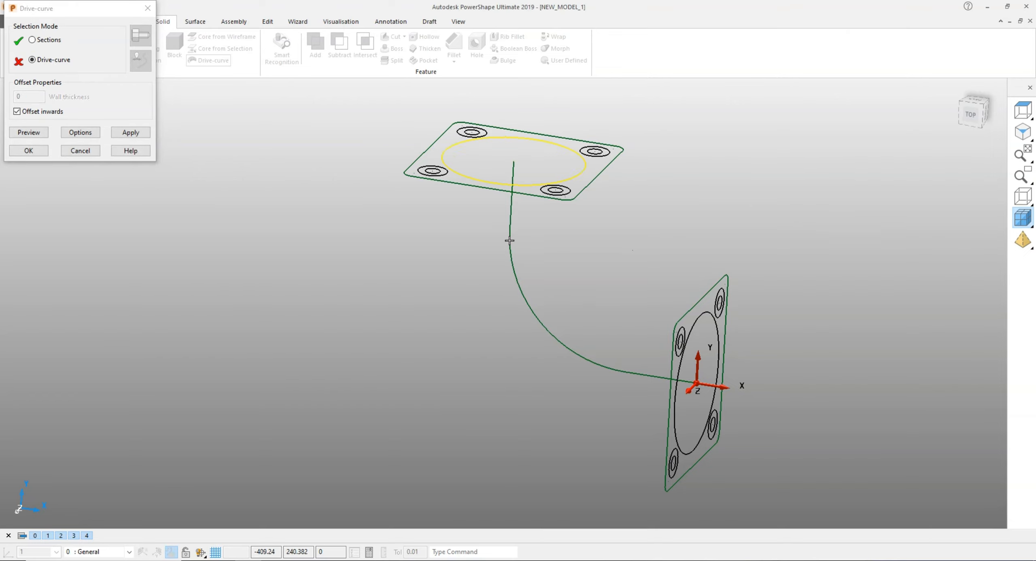
{"action": "left_click", "coordinate": [28, 132]}
{"action": "left_click", "coordinate": [28, 151]}
Try to hollow the elbow solid inwards with only its upper end face removed.
{"action": "scroll", "coordinate": [505, 169], "scroll_direction": "up", "scroll_amount": 3}
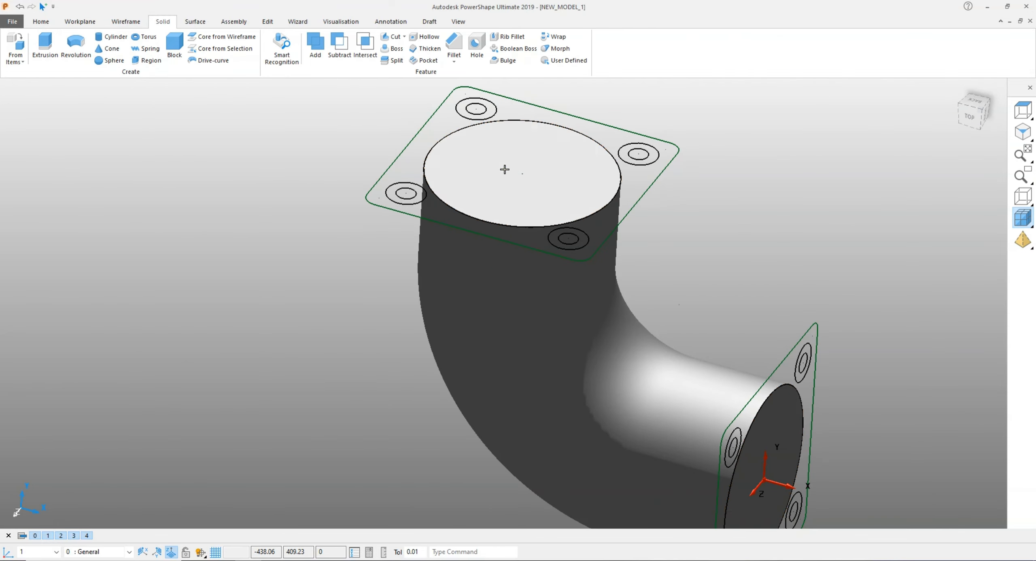
{"action": "left_click", "coordinate": [505, 170]}
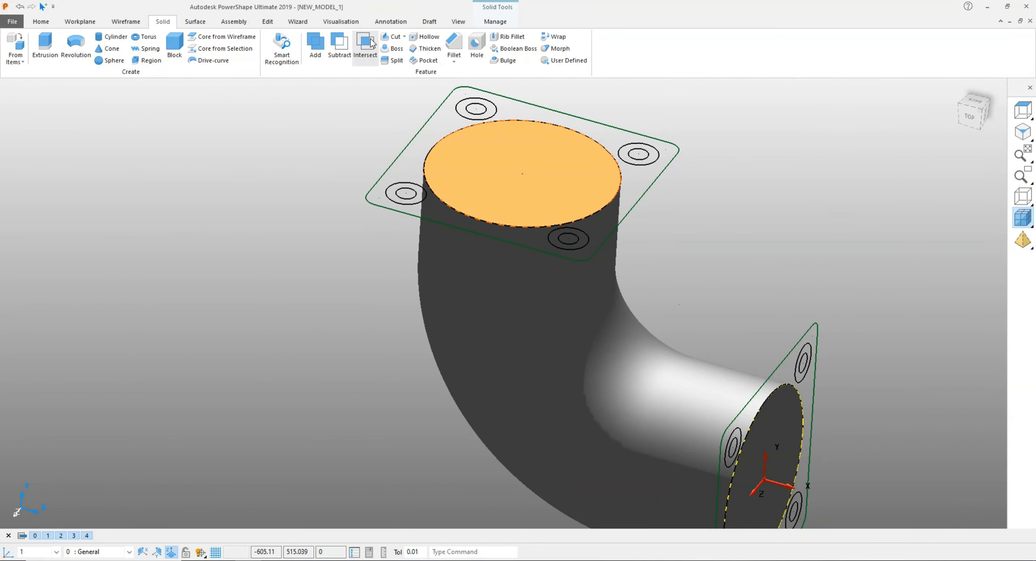
{"action": "left_click", "coordinate": [424, 36]}
{"action": "left_click", "coordinate": [567, 169]}
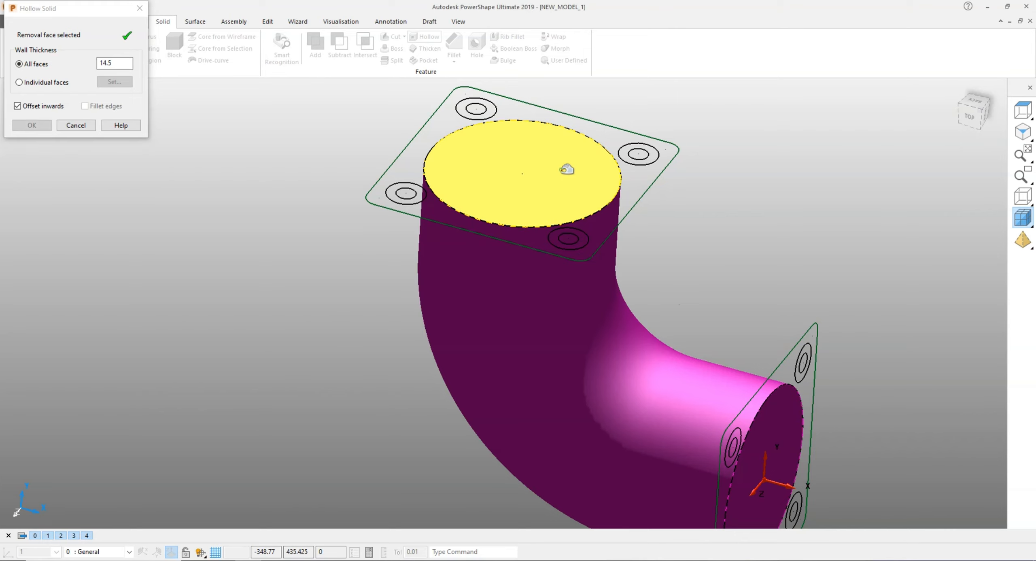
{"action": "double_click", "coordinate": [125, 63]}
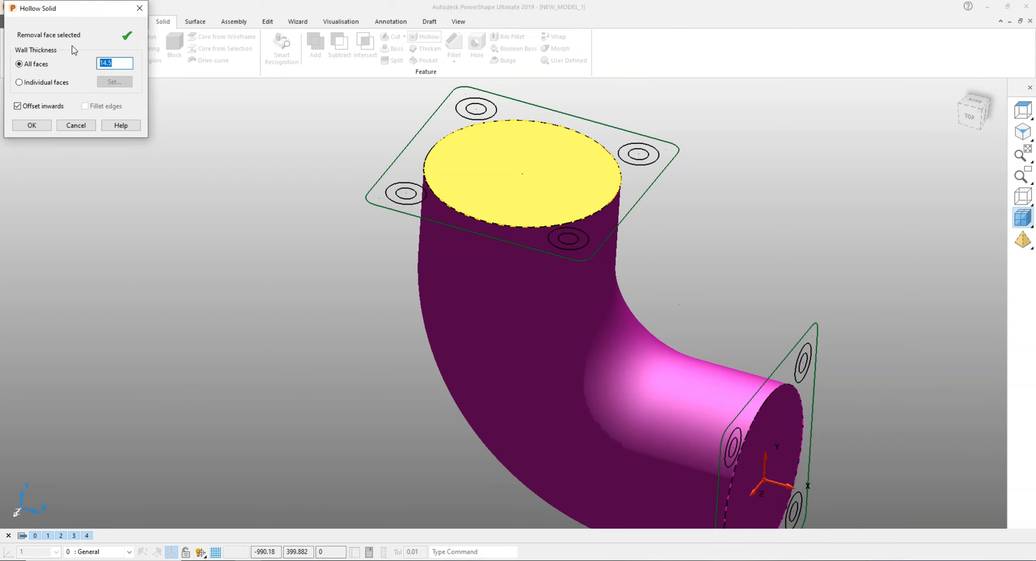
{"action": "left_click", "coordinate": [33, 126]}
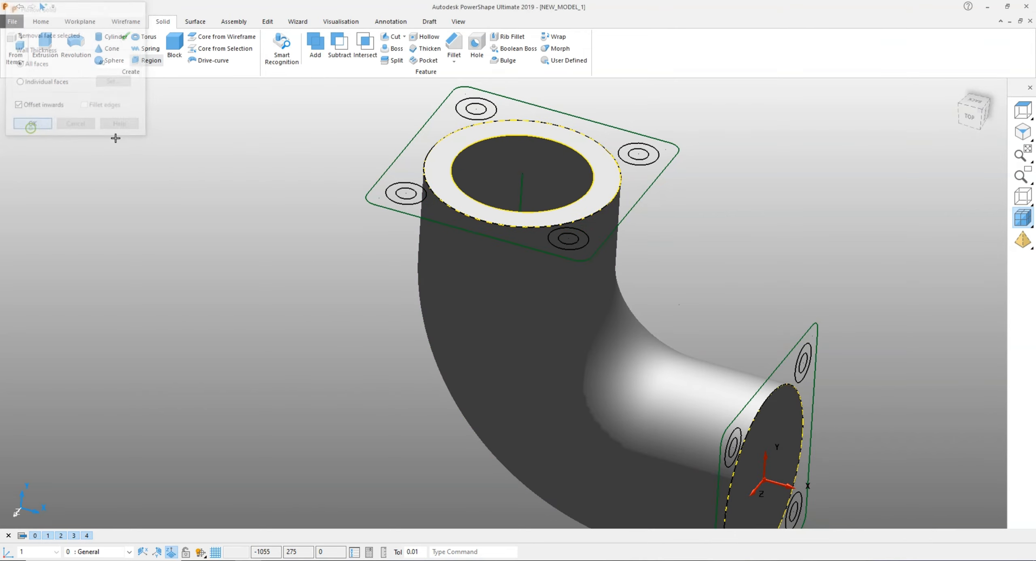
Undo the one-sided hollow of the elbow and bring back the reference drawing image.
{"action": "scroll", "coordinate": [164, 122], "scroll_direction": "down", "scroll_amount": 3}
{"action": "middle_click_drag", "start_coordinate": [164, 123], "coordinate": [167, 103]}
{"action": "left_click", "coordinate": [705, 184]}
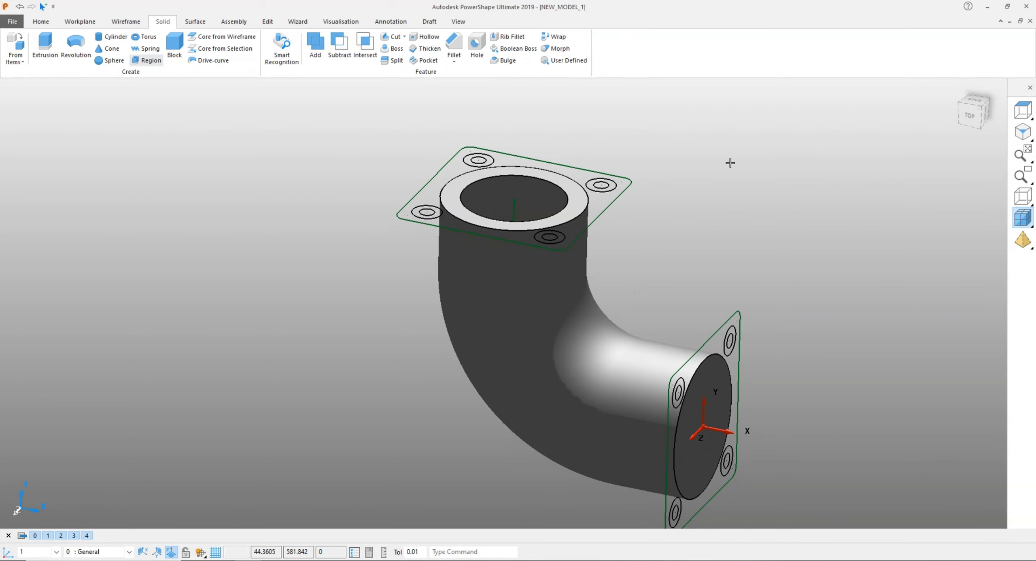
{"action": "mouse_move", "coordinate": [645, 352]}
{"action": "middle_mouse_down"}
{"action": "mouse_move", "coordinate": [776, 506]}
{"action": "mouse_move", "coordinate": [550, 296]}
{"action": "middle_mouse_up"}
{"action": "key", "text": "ctrl+z"}
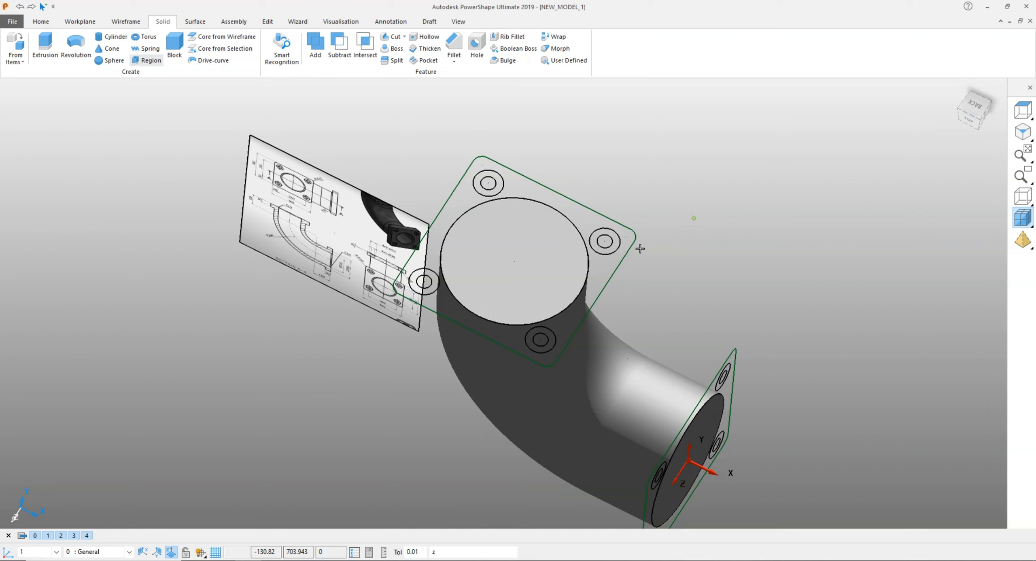
Hollow the elbow solid inwards with a 40 wall thickness, removing both end faces.
{"action": "left_click", "coordinate": [527, 250]}
{"action": "left_click", "coordinate": [429, 39]}
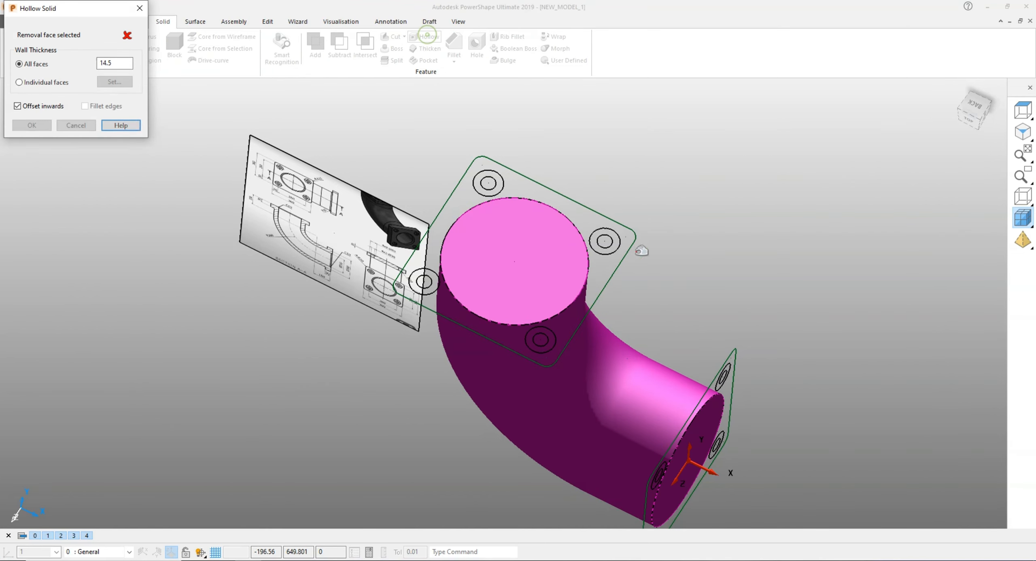
{"action": "middle_click_drag", "start_coordinate": [576, 225], "coordinate": [548, 234]}
{"action": "left_click", "coordinate": [549, 234]}
{"action": "left_click", "coordinate": [726, 445]}
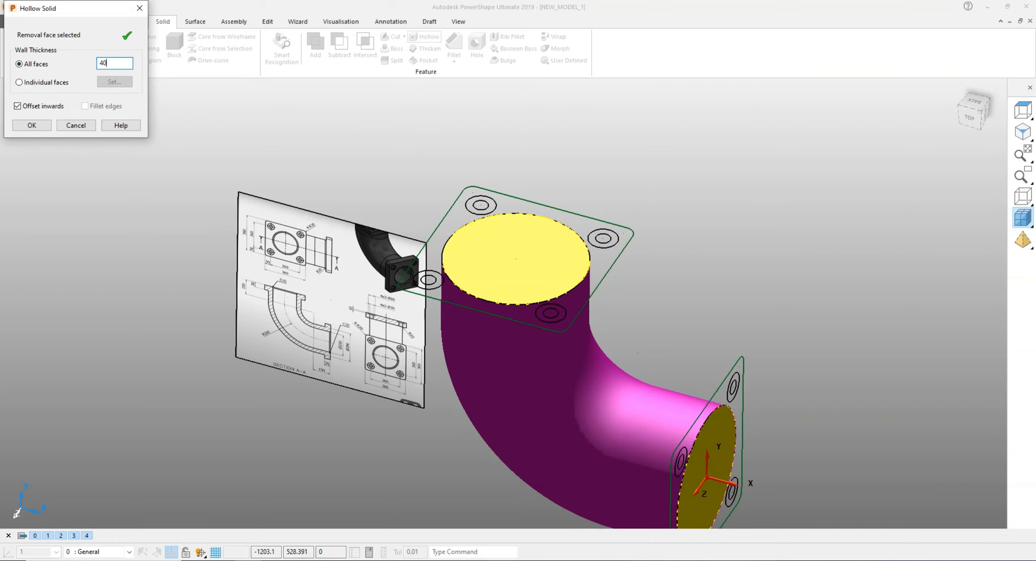
{"action": "left_click", "coordinate": [32, 125]}
{"action": "scroll", "coordinate": [440, 196], "scroll_direction": "down", "scroll_amount": 3}
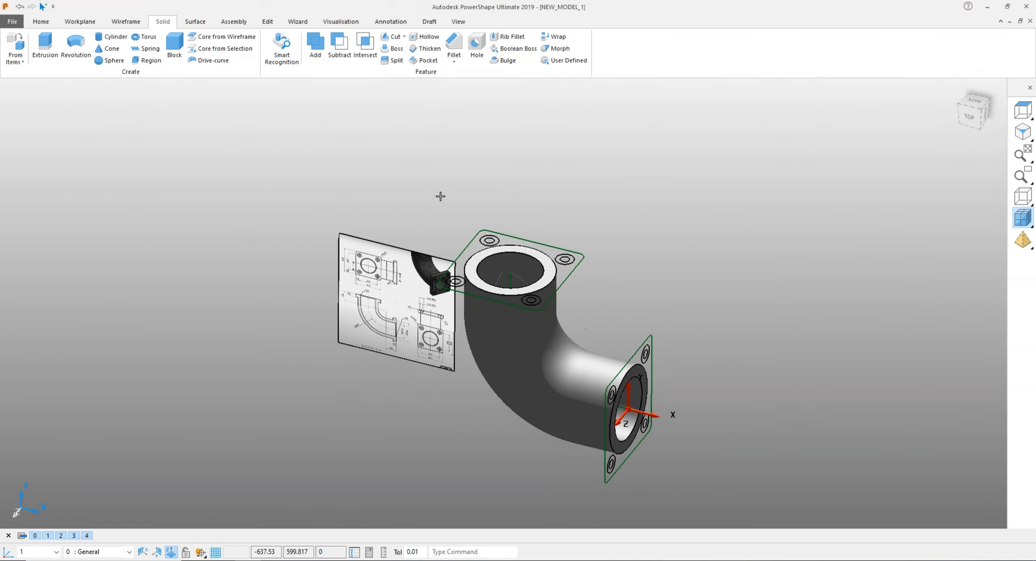
Extrude the region between the upper flange outline and the pipe's outer circle by 50 downwards along the pipe.
{"action": "scroll", "coordinate": [614, 260], "scroll_direction": "up", "scroll_amount": 5}
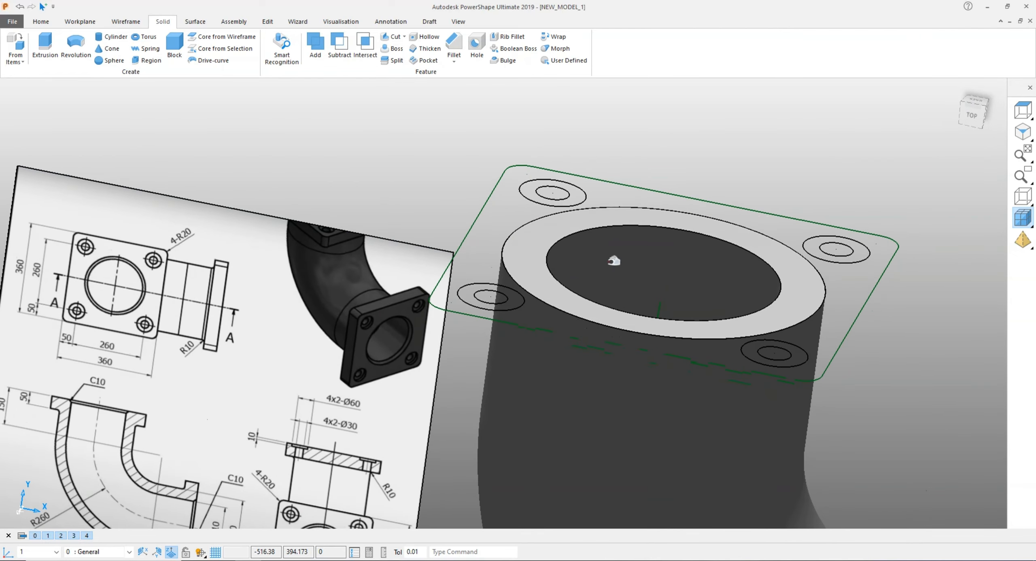
{"action": "left_click", "coordinate": [531, 220]}
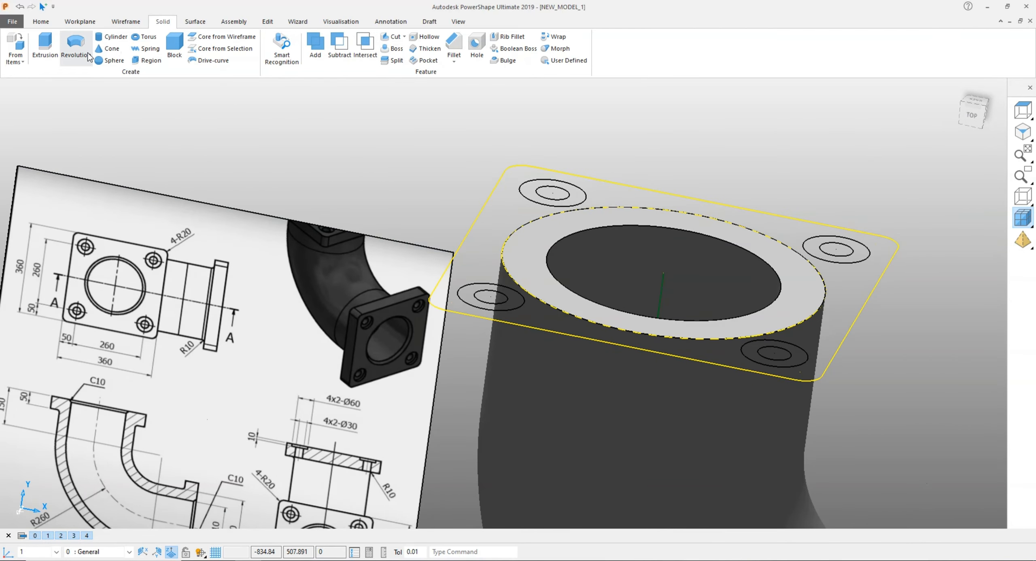
{"action": "left_click", "coordinate": [146, 60]}
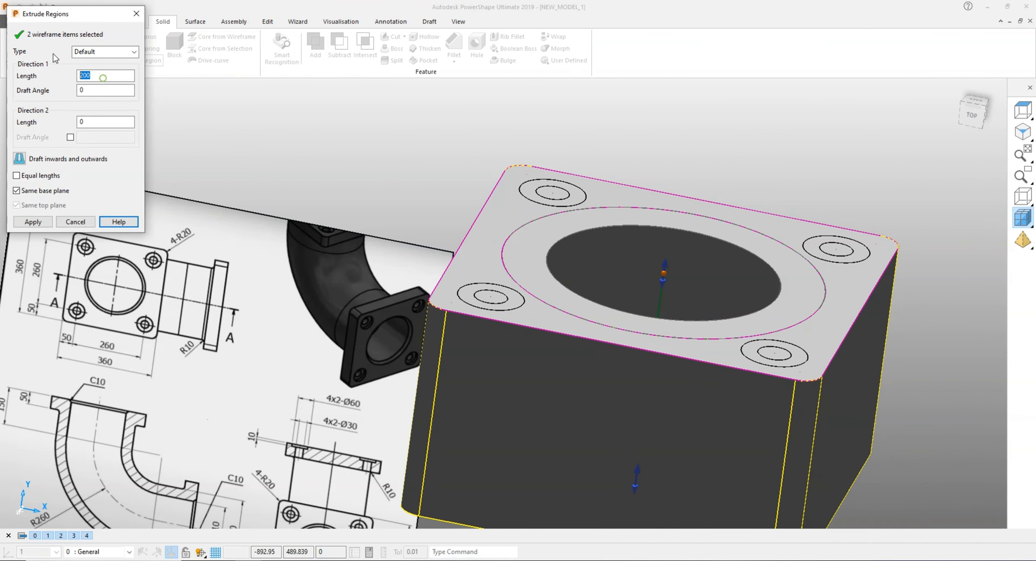
{"action": "type", "text": "-50"}
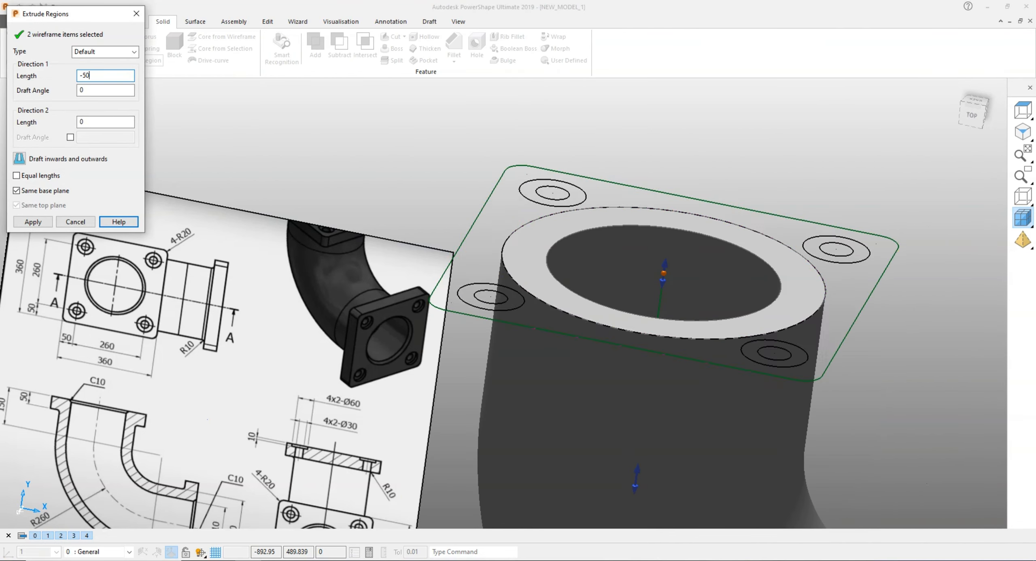
{"action": "key", "text": "Return"}
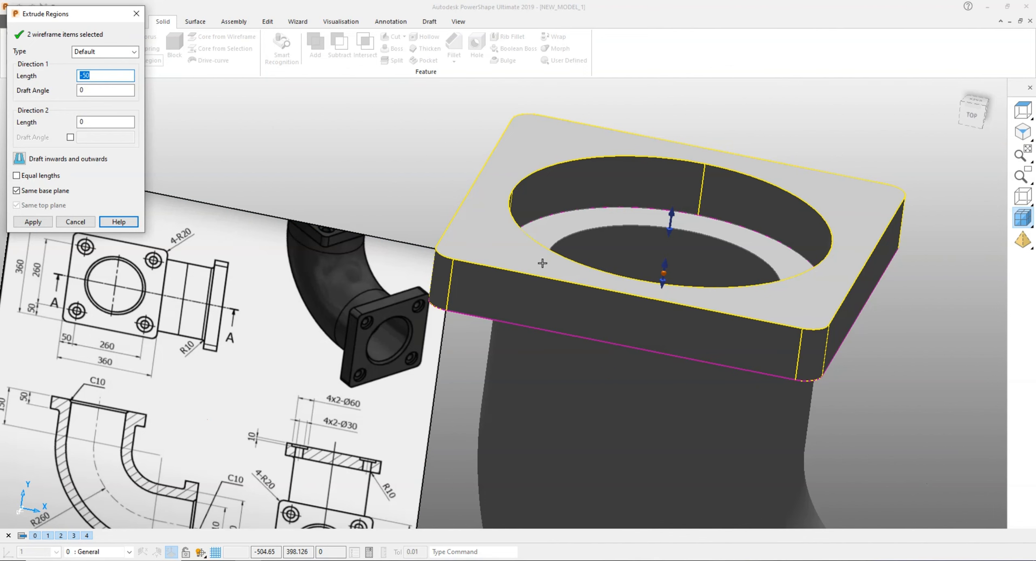
{"action": "key", "text": "Return"}
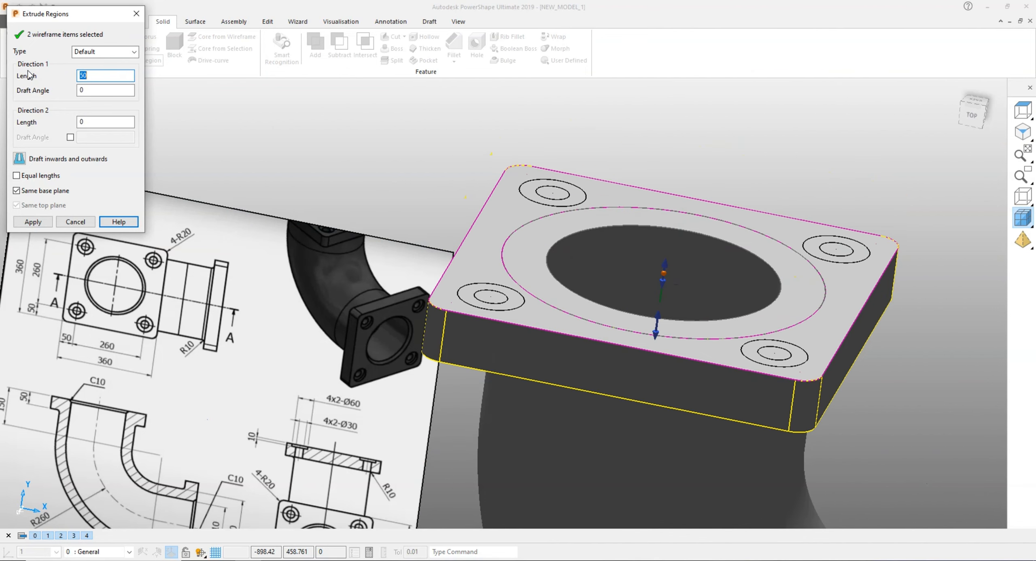
{"action": "left_click", "coordinate": [34, 224]}
{"action": "left_click", "coordinate": [76, 222]}
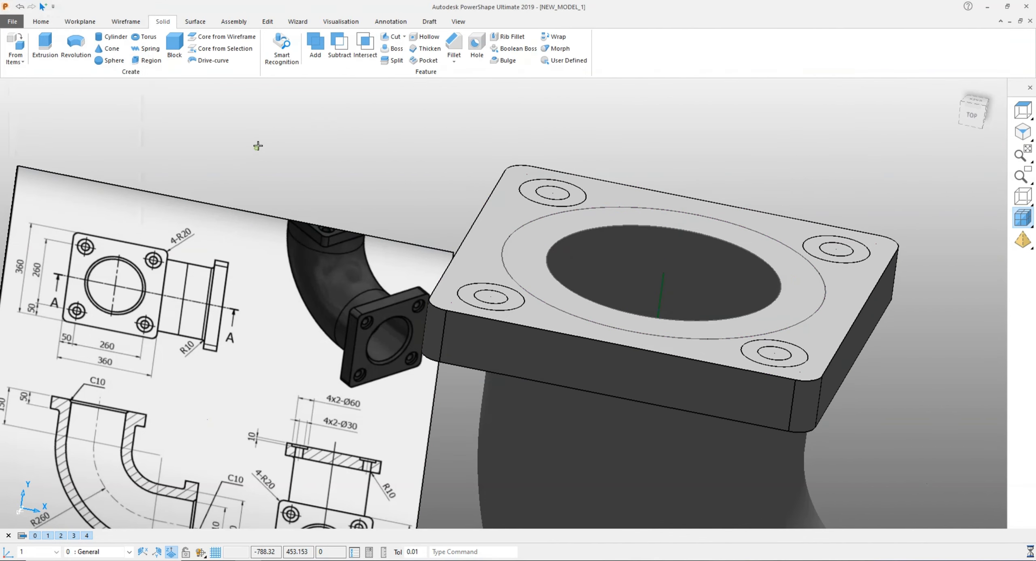
Make the elbow pipe the active solid and add the upper flange plate to it.
{"action": "scroll", "coordinate": [590, 116], "scroll_direction": "down", "scroll_amount": 3}
{"action": "right_click", "coordinate": [573, 405]}
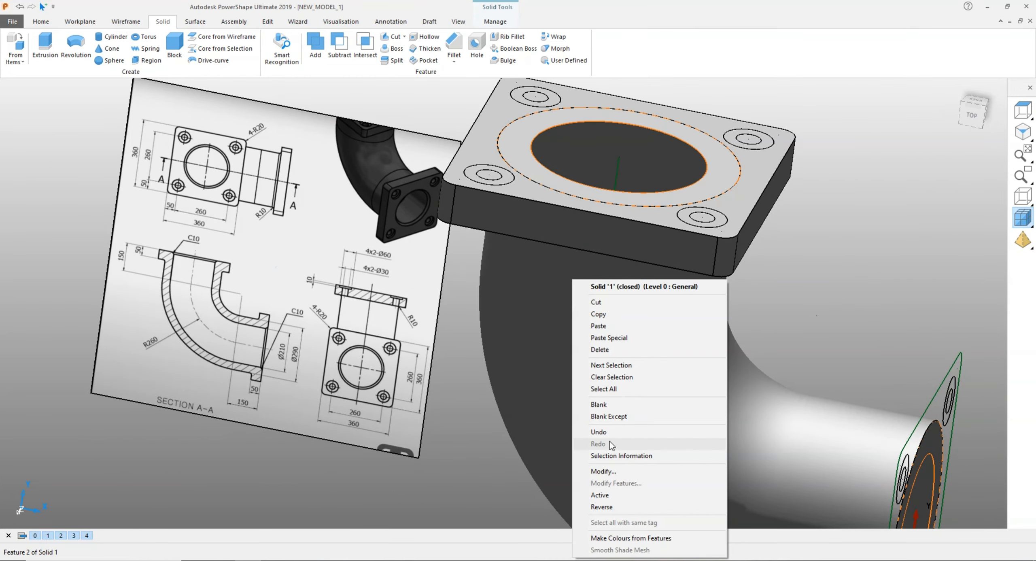
{"action": "left_click", "coordinate": [601, 494]}
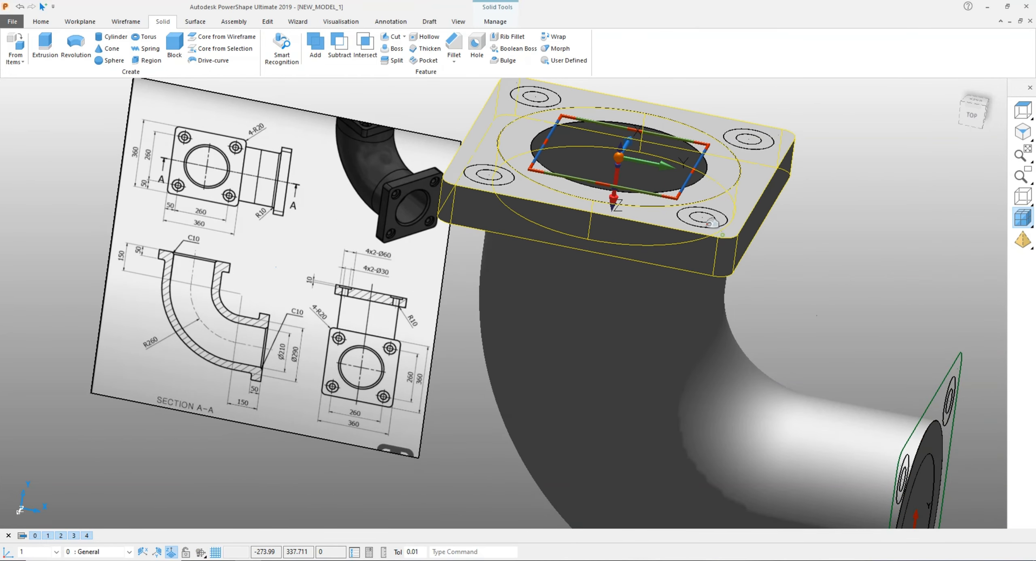
{"action": "left_click", "coordinate": [312, 53]}
Extrude the region between the side flange outline and the pipe's outer circle by 50 back along the pipe.
{"action": "scroll", "coordinate": [885, 111], "scroll_direction": "down", "scroll_amount": 2}
{"action": "middle_click_drag", "start_coordinate": [886, 111], "coordinate": [639, 53], "text": "shift"}
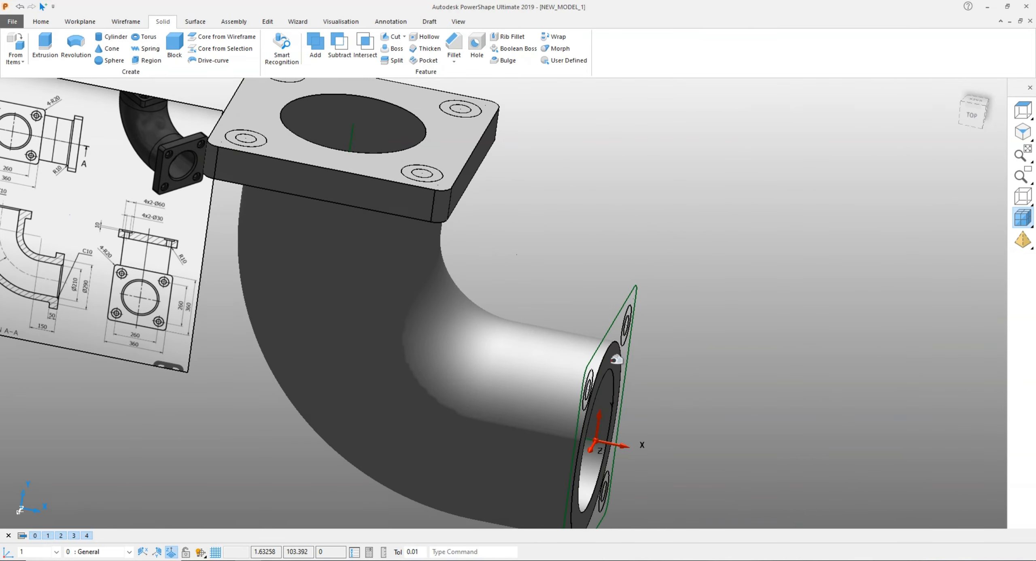
{"action": "scroll", "coordinate": [632, 332], "scroll_direction": "up", "scroll_amount": 3}
{"action": "left_click", "coordinate": [613, 320]}
{"action": "left_click", "coordinate": [639, 353]}
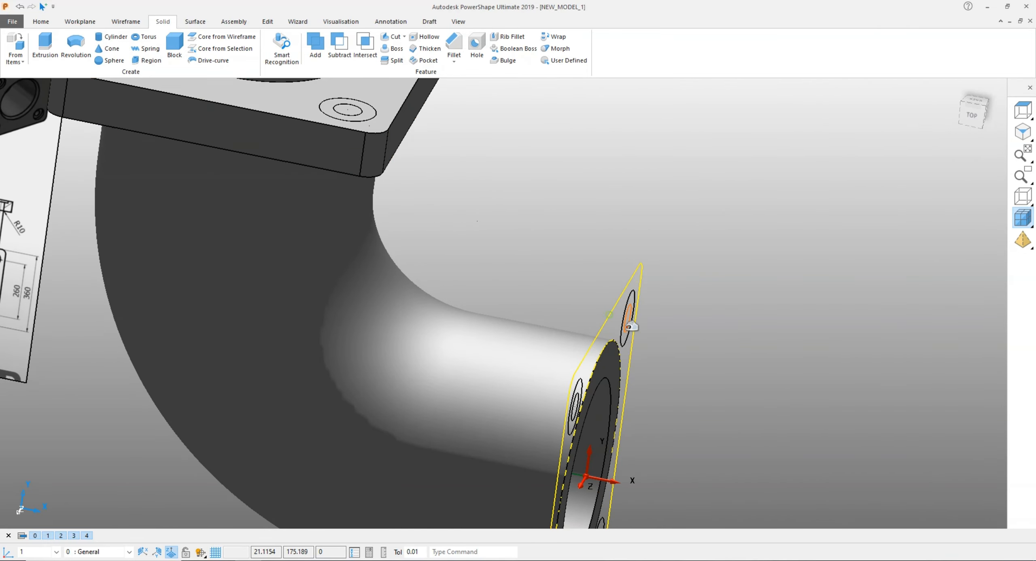
{"action": "left_click", "coordinate": [150, 60]}
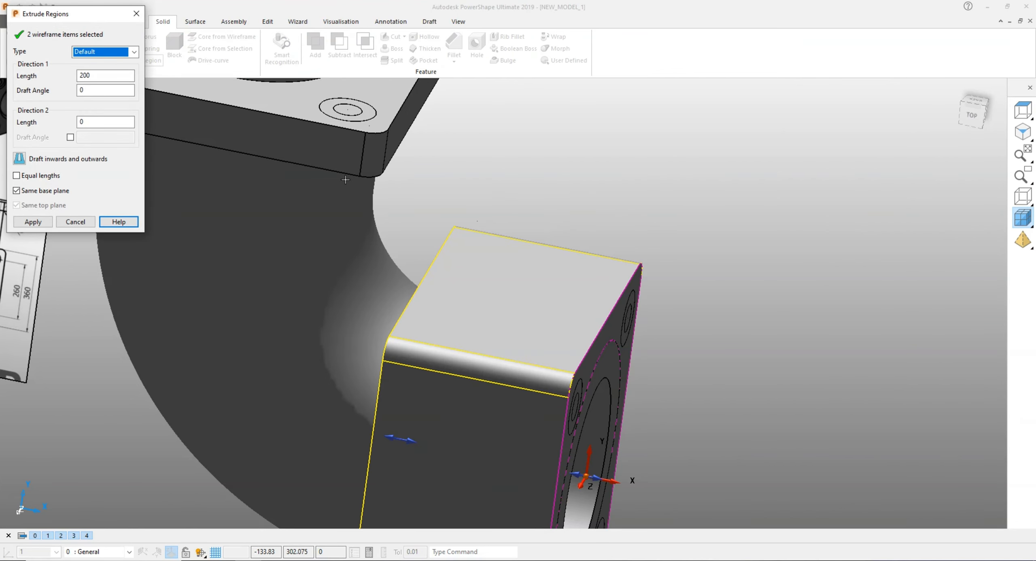
{"action": "left_click_drag", "start_coordinate": [108, 80], "coordinate": [46, 46]}
{"action": "type", "text": "50"}
{"action": "key", "text": "Return"}
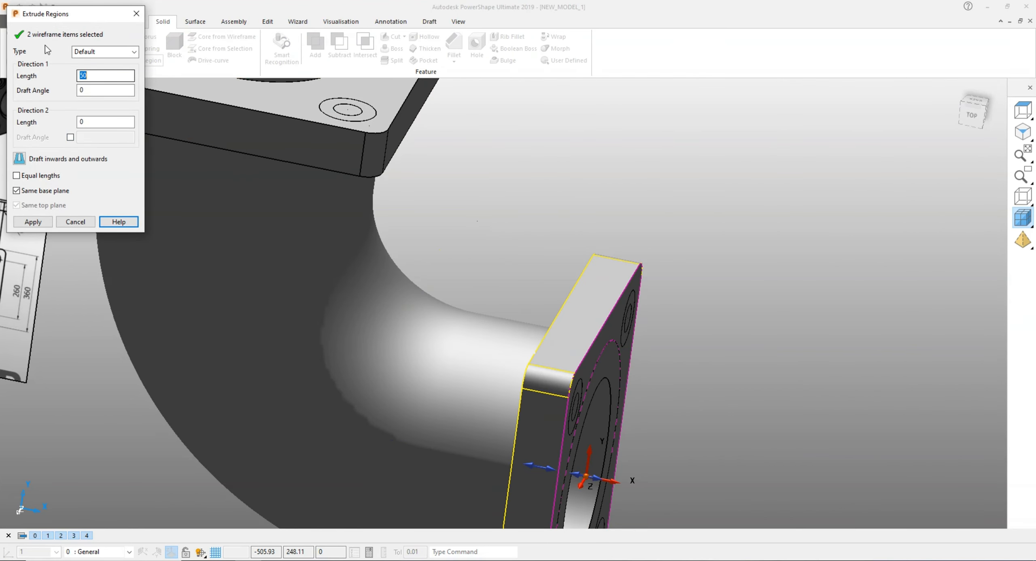
{"action": "left_click", "coordinate": [38, 223]}
{"action": "left_click", "coordinate": [66, 225]}
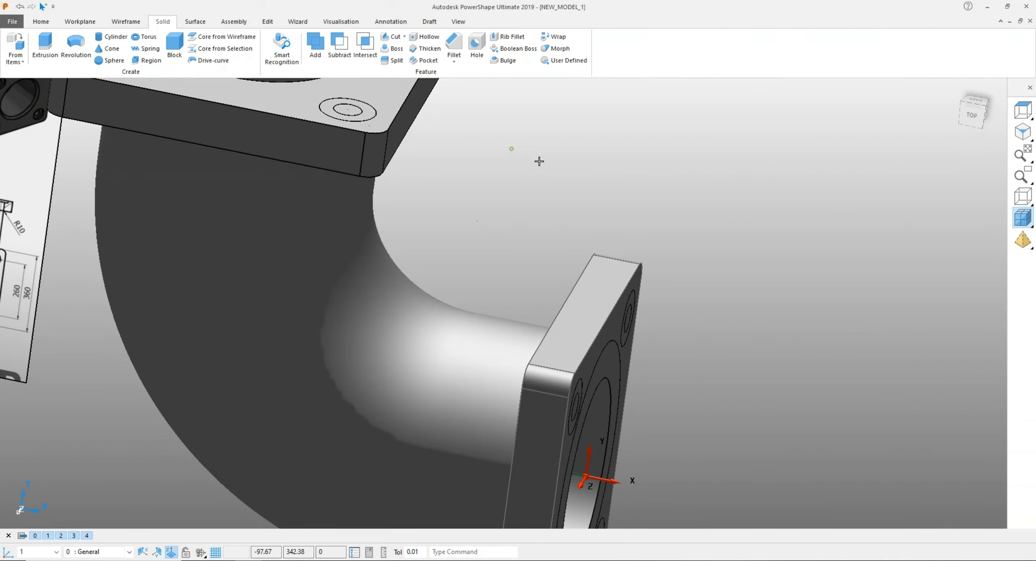
Add the side flange plate to the elbow pipe solid.
{"action": "scroll", "coordinate": [538, 161], "scroll_direction": "down", "scroll_amount": 2}
{"action": "middle_click_drag", "start_coordinate": [626, 203], "coordinate": [620, 131], "text": "shift"}
{"action": "left_click", "coordinate": [597, 326]}
{"action": "left_click", "coordinate": [872, 123]}
{"action": "left_click", "coordinate": [749, 215]}
{"action": "left_click", "coordinate": [744, 129]}
Extrude the upper flange's four small bolt-hole circles 100 in both directions and subtract the cylinders from the elbow.
{"action": "scroll", "coordinate": [620, 131], "scroll_direction": "down", "scroll_amount": 1}
{"action": "middle_click_drag", "start_coordinate": [478, 186], "coordinate": [539, 299], "text": "shift"}
{"action": "scroll", "coordinate": [413, 182], "scroll_direction": "up", "scroll_amount": 5}
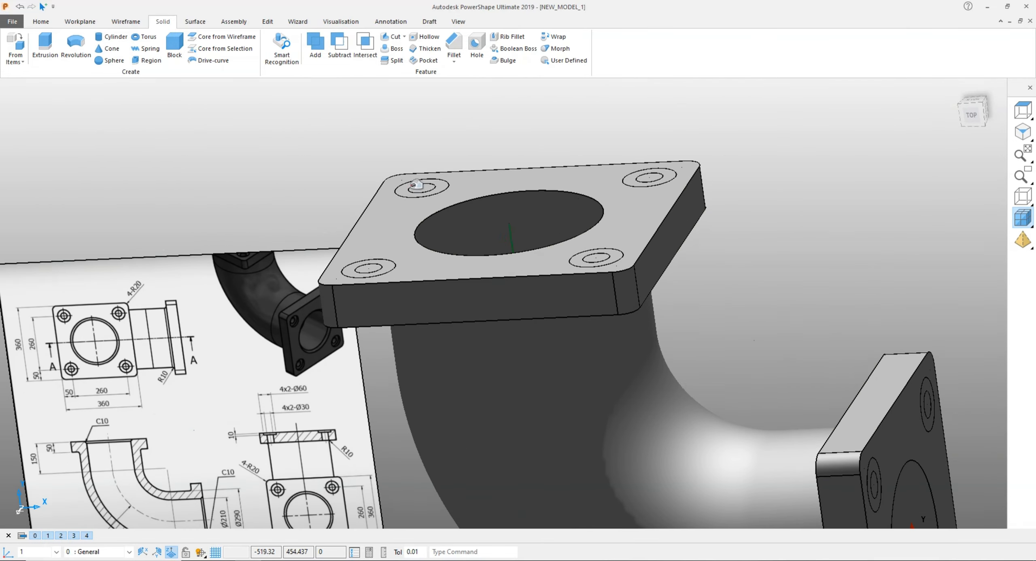
{"action": "left_click", "coordinate": [411, 188]}
{"action": "left_click", "coordinate": [342, 304], "text": "shift"}
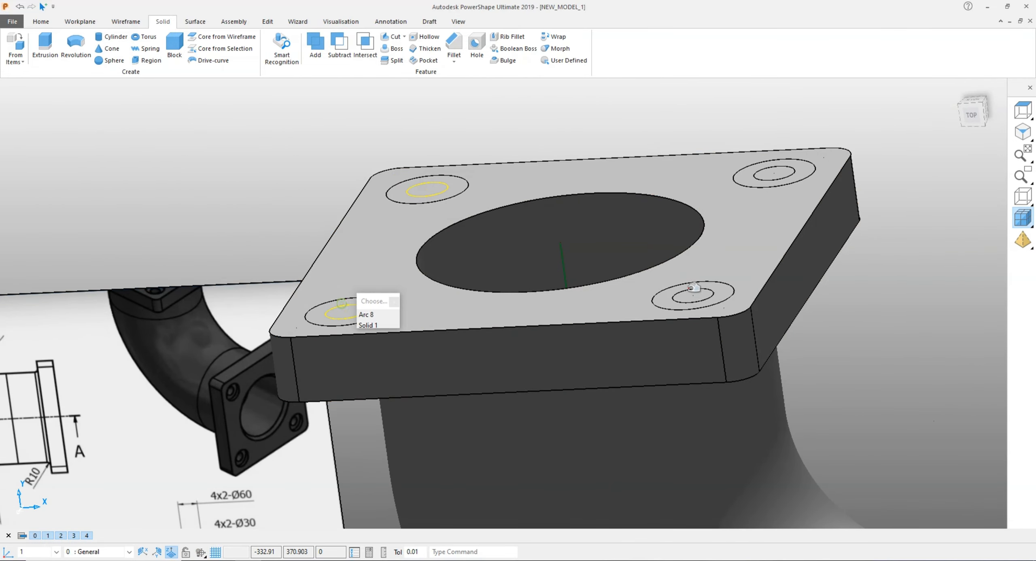
{"action": "left_click", "coordinate": [695, 289], "text": "shift"}
{"action": "left_click", "coordinate": [773, 174], "text": "shift"}
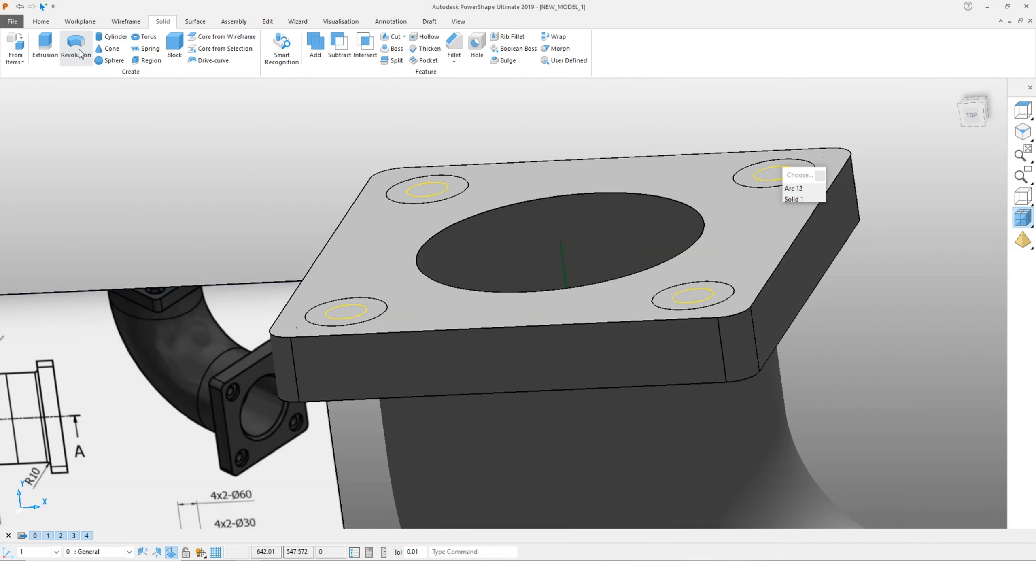
{"action": "left_click", "coordinate": [45, 45]}
{"action": "left_click", "coordinate": [149, 210]}
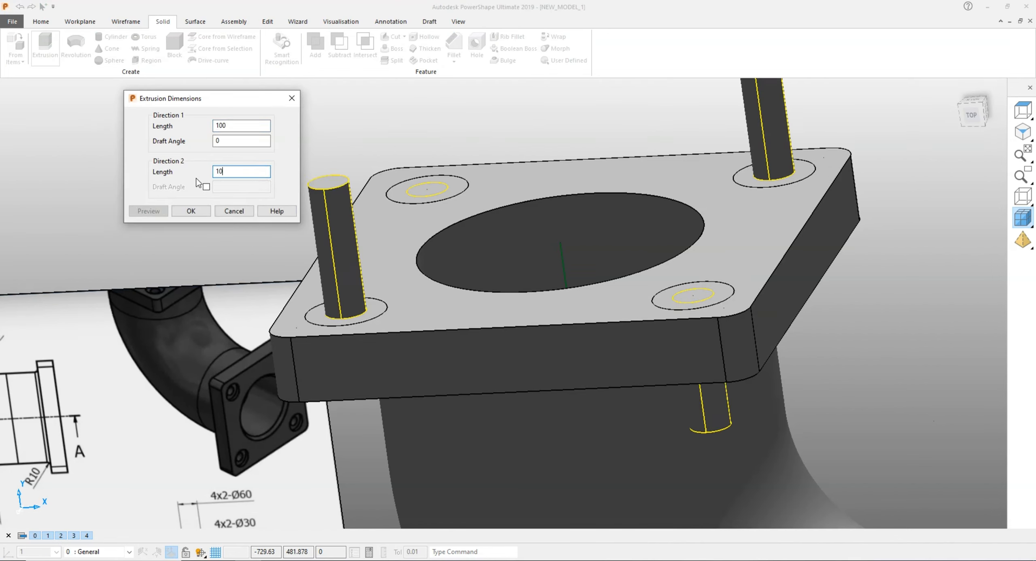
{"action": "left_click", "coordinate": [191, 211]}
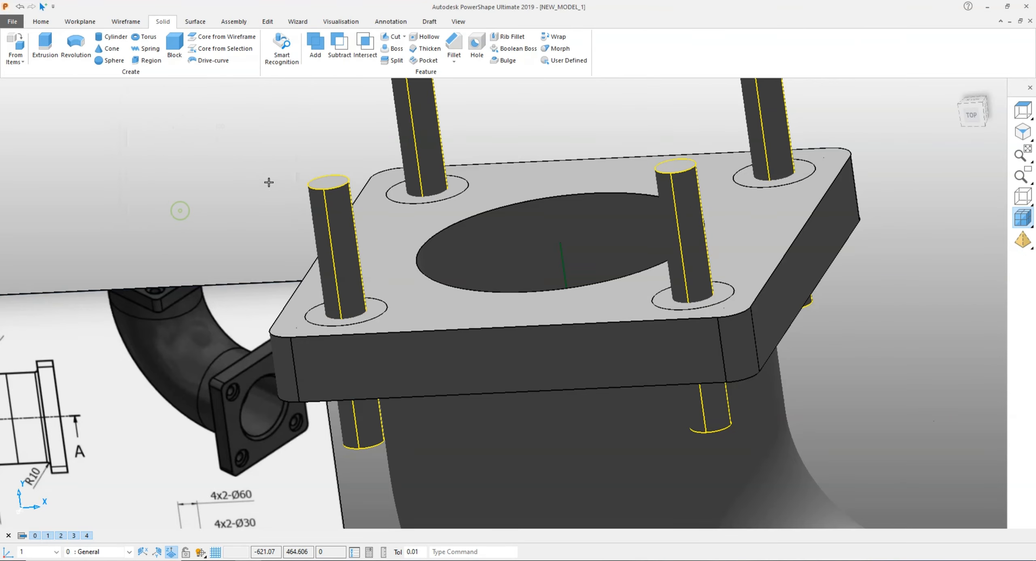
{"action": "left_click", "coordinate": [339, 46]}
Extrude the upper flange's four larger counterbore circles 10 in both directions and subtract them from the elbow.
{"action": "scroll", "coordinate": [423, 194], "scroll_direction": "up", "scroll_amount": 3}
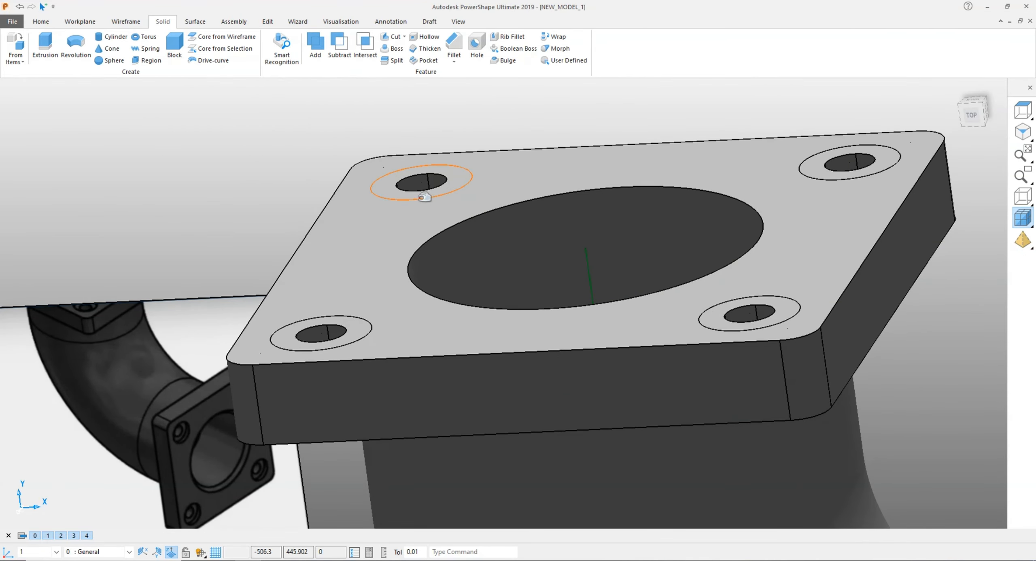
{"action": "left_click", "coordinate": [324, 315]}
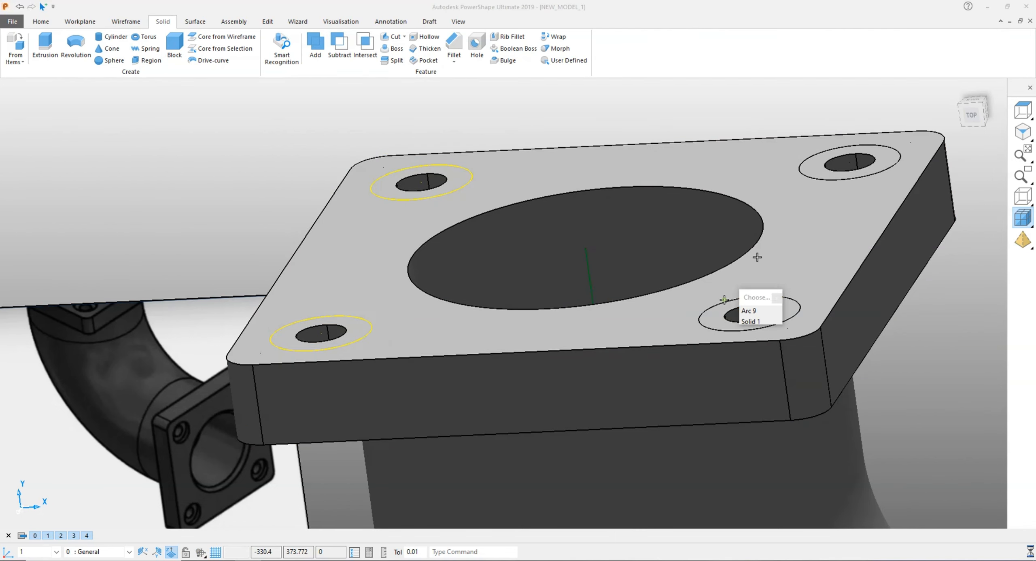
{"action": "left_click", "coordinate": [741, 298]}
{"action": "mouse_move", "coordinate": [815, 171]}
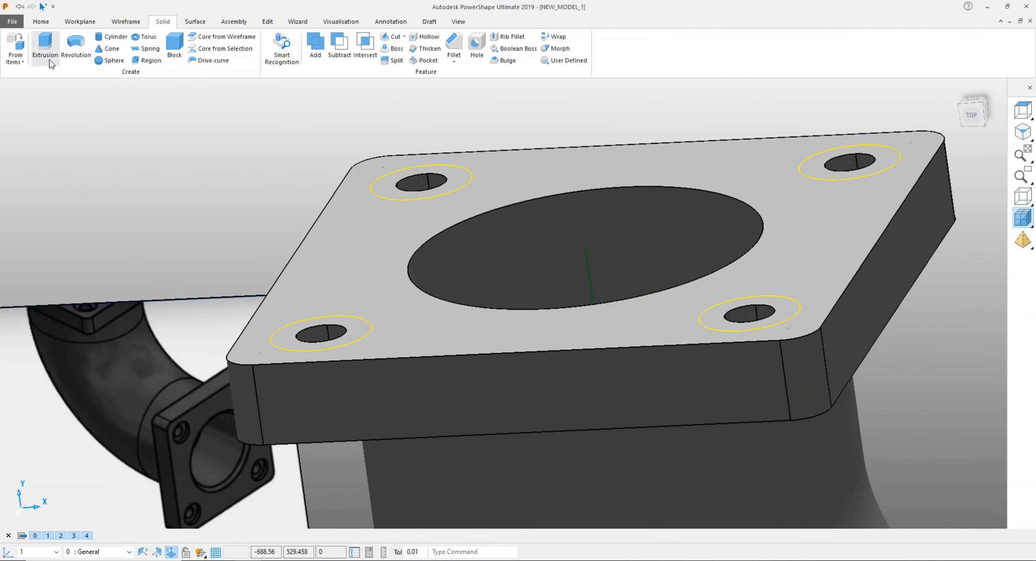
{"action": "left_click", "coordinate": [45, 44]}
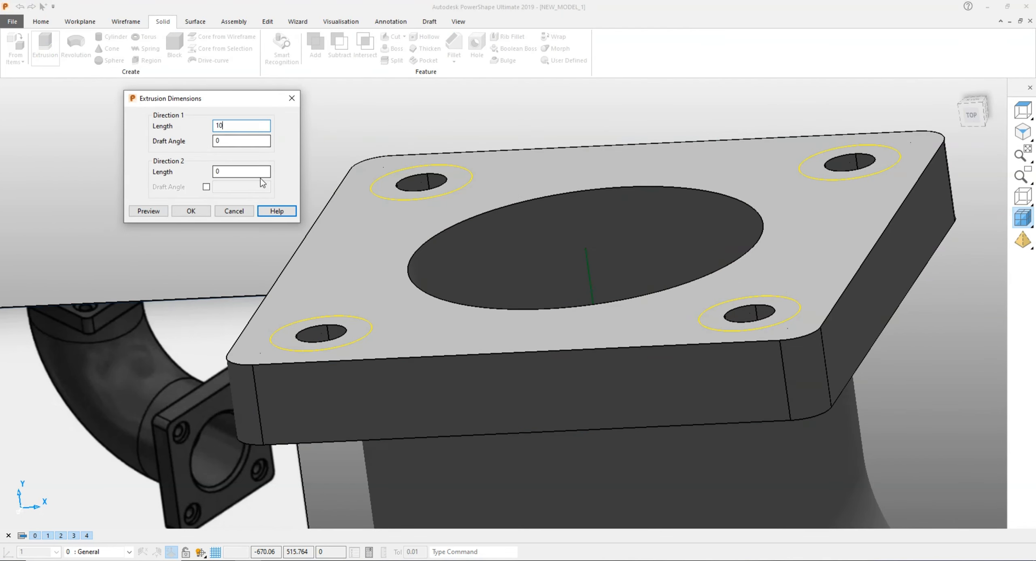
{"action": "left_click", "coordinate": [149, 211]}
{"action": "left_click", "coordinate": [191, 210]}
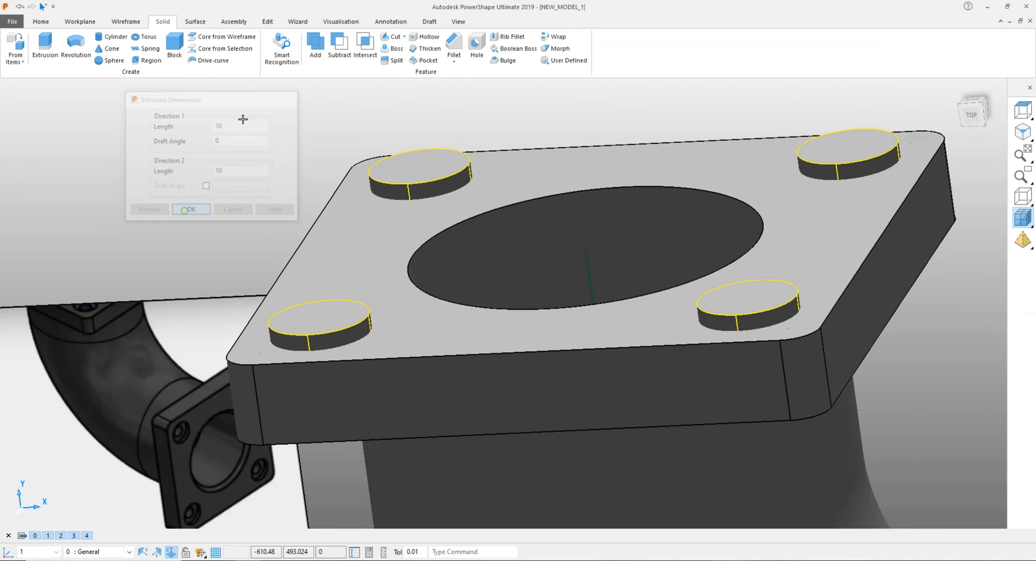
{"action": "scroll", "coordinate": [329, 97], "scroll_direction": "down", "scroll_amount": 3}
{"action": "left_click", "coordinate": [513, 137]}
Extrude the side flange's four small bolt-hole circles 200 in both directions and subtract the cylinders from the elbow.
{"action": "scroll", "coordinate": [604, 206], "scroll_direction": "down", "scroll_amount": 2}
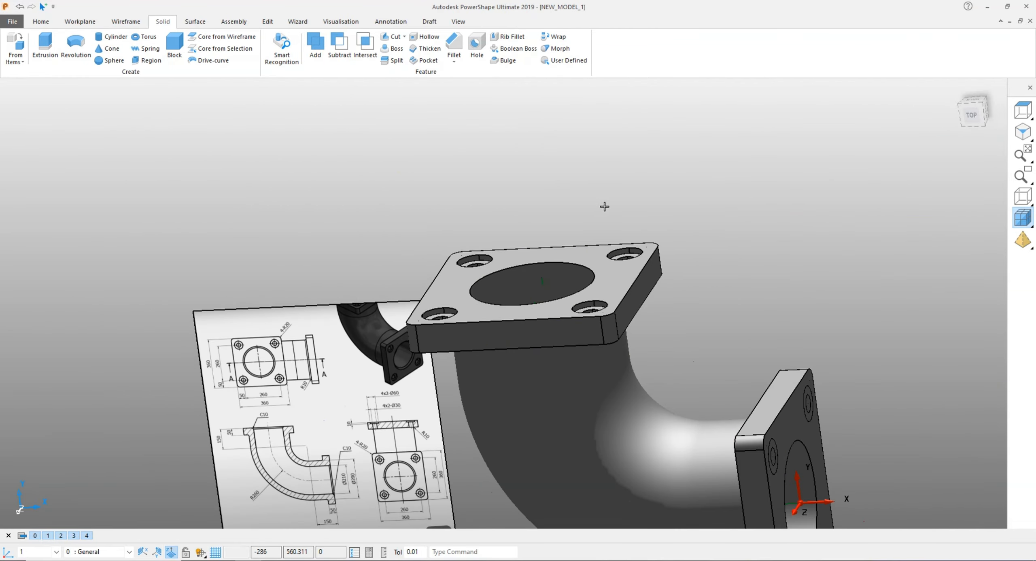
{"action": "middle_click_drag", "start_coordinate": [824, 424], "coordinate": [747, 309], "text": "shift"}
{"action": "scroll", "coordinate": [746, 309], "scroll_direction": "up", "scroll_amount": 5}
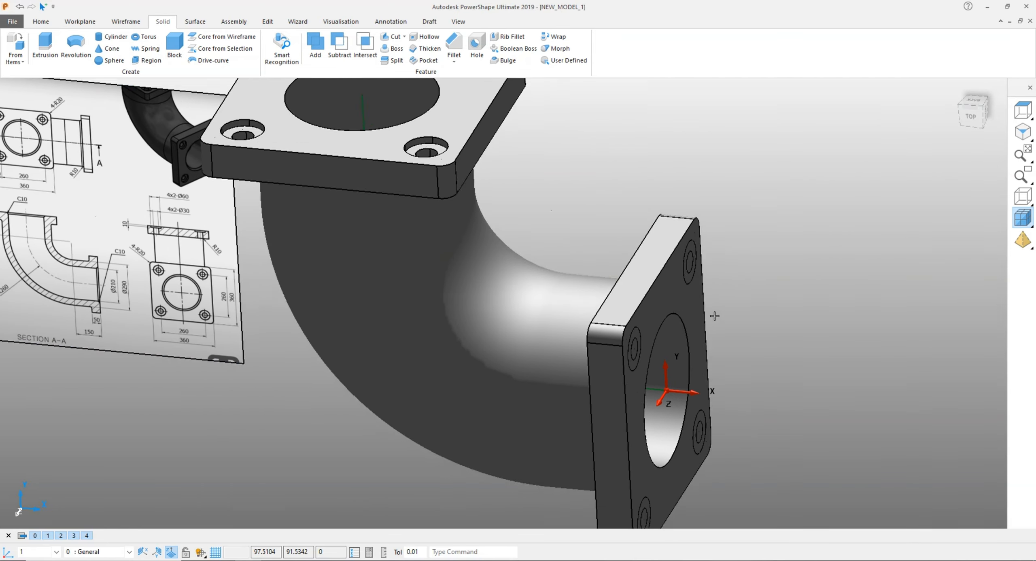
{"action": "left_click", "coordinate": [559, 253]}
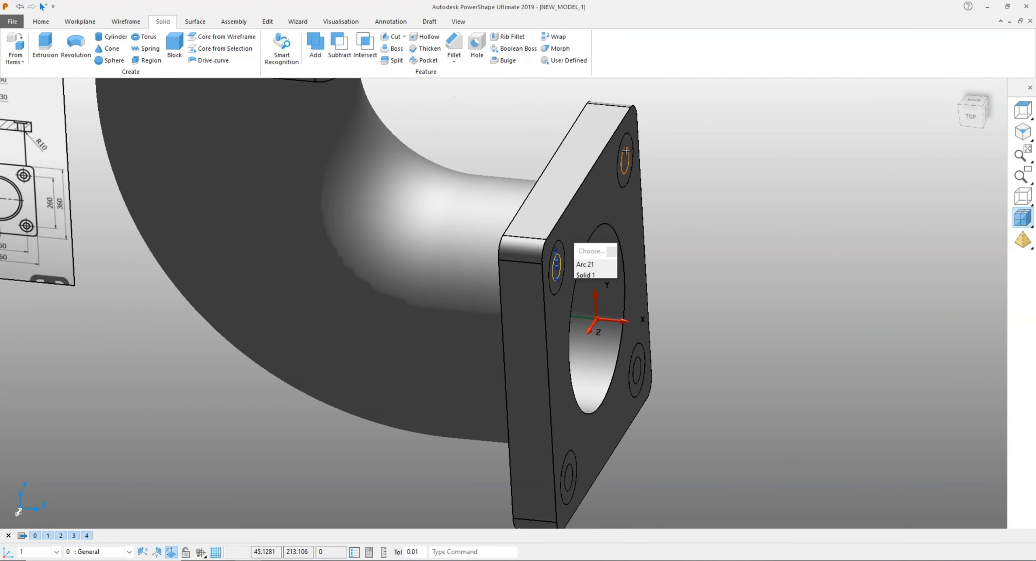
{"action": "left_click", "coordinate": [626, 151]}
{"action": "left_click", "coordinate": [641, 362]}
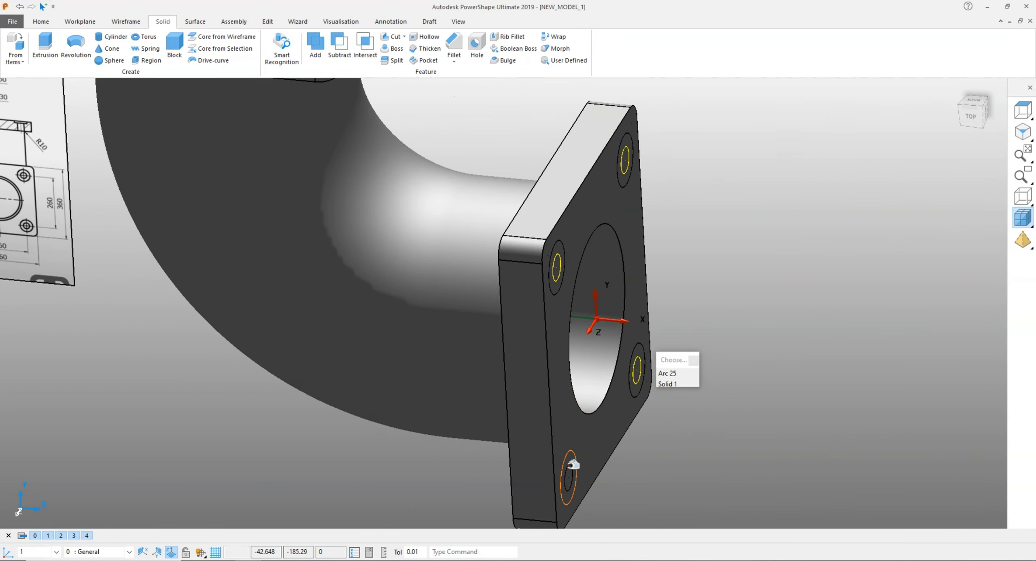
{"action": "left_click", "coordinate": [573, 464]}
{"action": "left_click", "coordinate": [45, 45]}
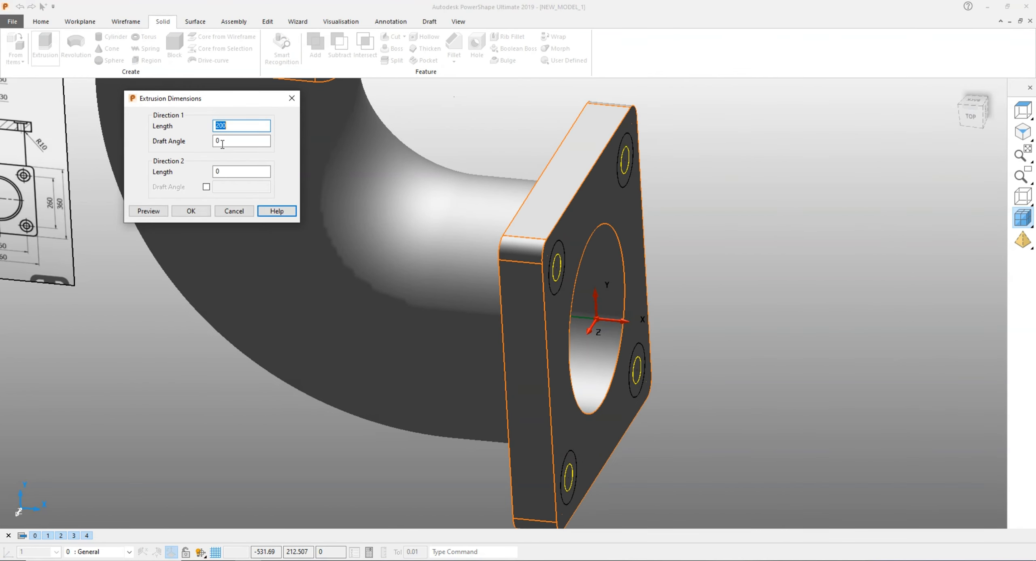
{"action": "left_click", "coordinate": [155, 213]}
{"action": "left_click", "coordinate": [237, 172]}
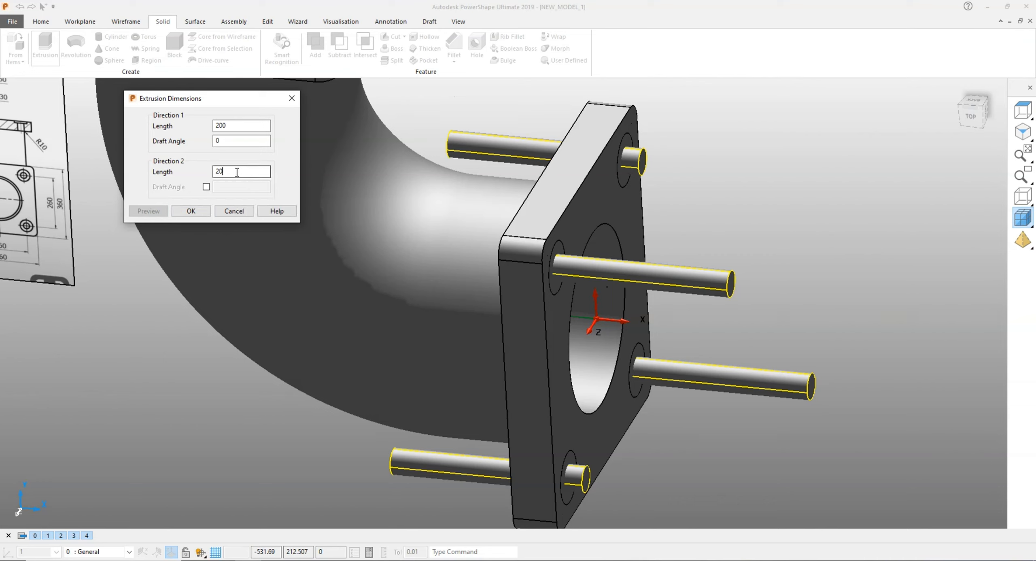
{"action": "type", "text": "0"}
{"action": "left_click", "coordinate": [147, 210]}
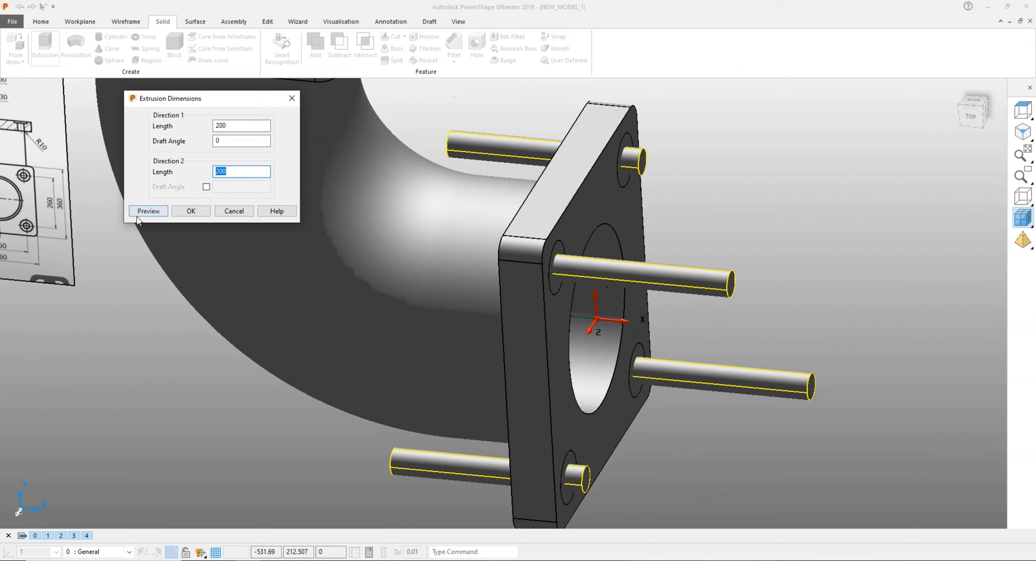
{"action": "left_click", "coordinate": [189, 210]}
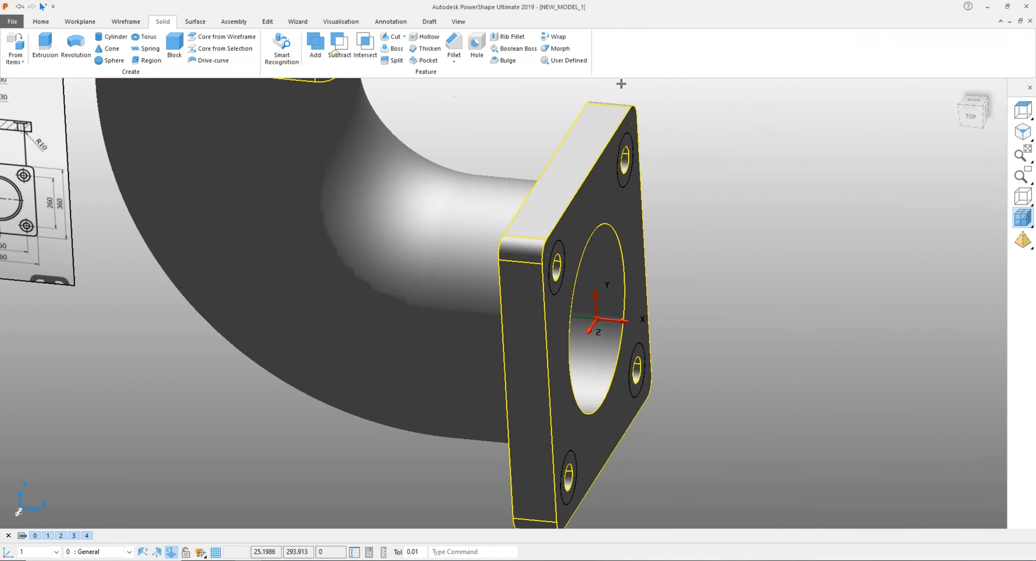
Extrude the side flange's four larger counterbore circles 10 in both directions and subtract them from the elbow.
{"action": "left_click", "coordinate": [618, 181]}
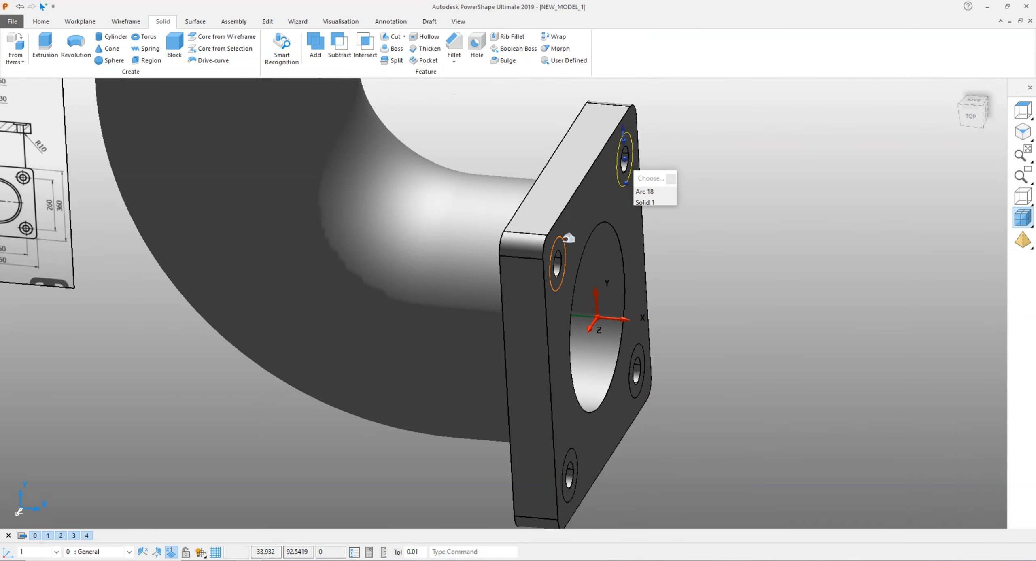
{"action": "left_click", "coordinate": [562, 239], "text": "shift"}
{"action": "left_click", "coordinate": [569, 449], "text": "shift"}
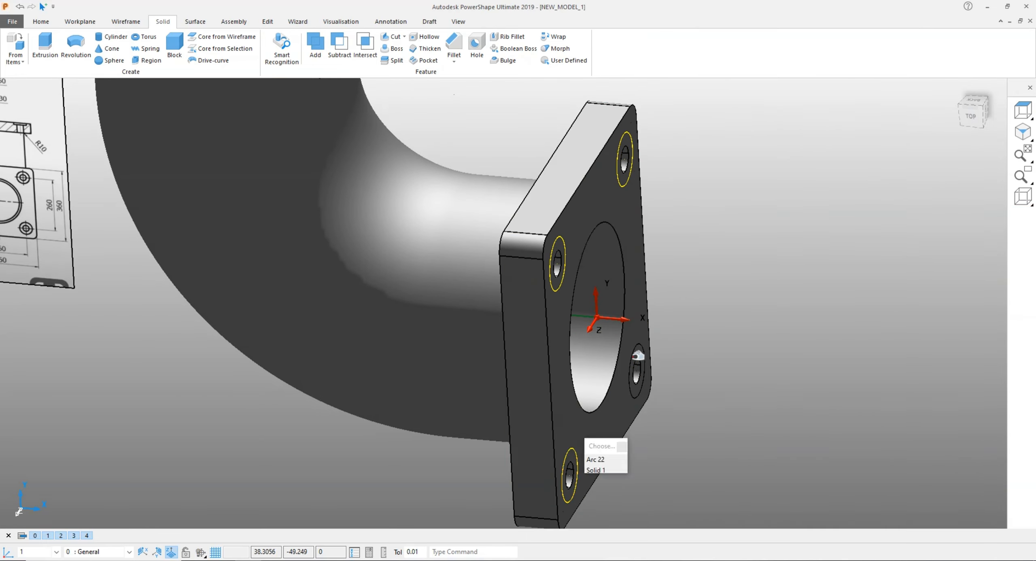
{"action": "left_click", "coordinate": [638, 350], "text": "shift"}
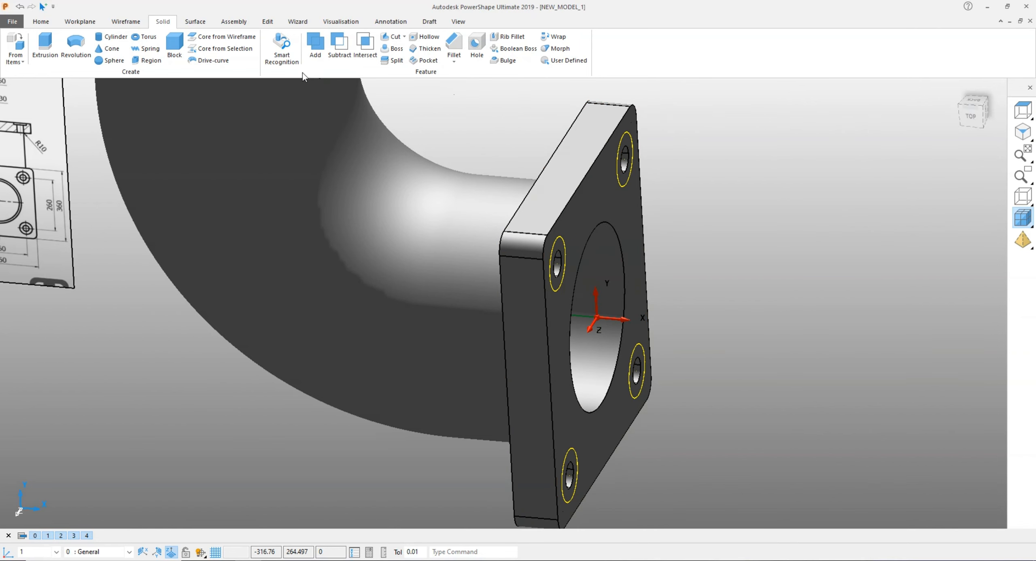
{"action": "left_click", "coordinate": [45, 48]}
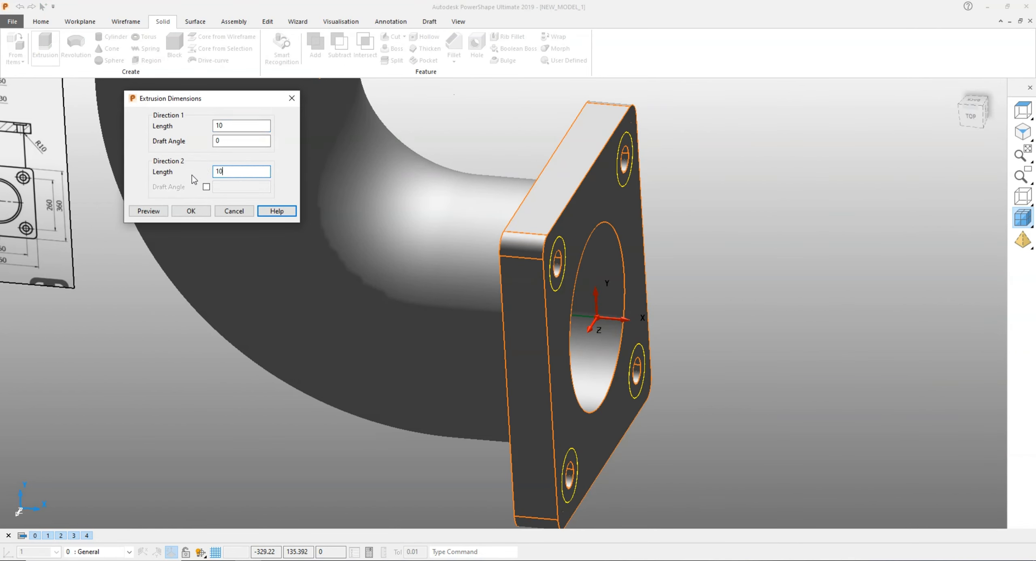
{"action": "left_click", "coordinate": [160, 211]}
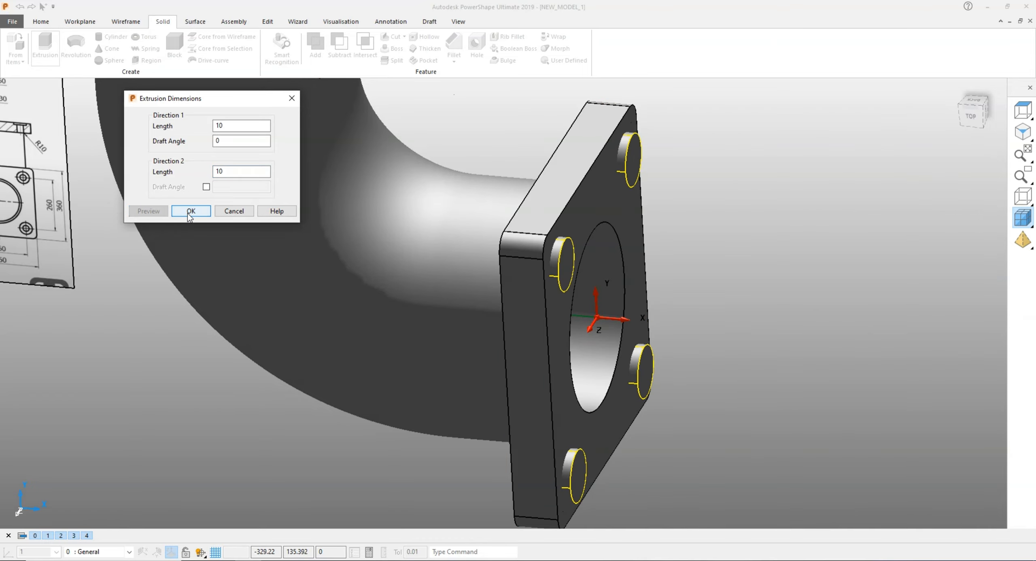
{"action": "left_click", "coordinate": [190, 210]}
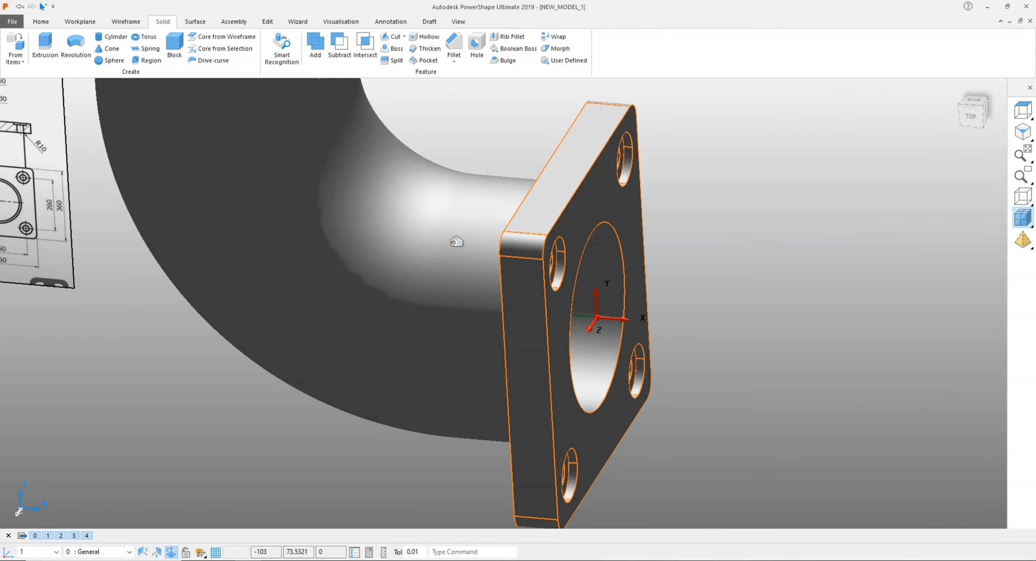
{"action": "right_click", "coordinate": [435, 241]}
{"action": "left_click", "coordinate": [805, 178]}
Examine both drilled flanges and the reference drawing's section and side views for the remaining fillet and chamfer details.
{"action": "scroll", "coordinate": [804, 179], "scroll_direction": "down", "scroll_amount": 2}
{"action": "middle_click_drag", "start_coordinate": [804, 171], "coordinate": [604, 178]}
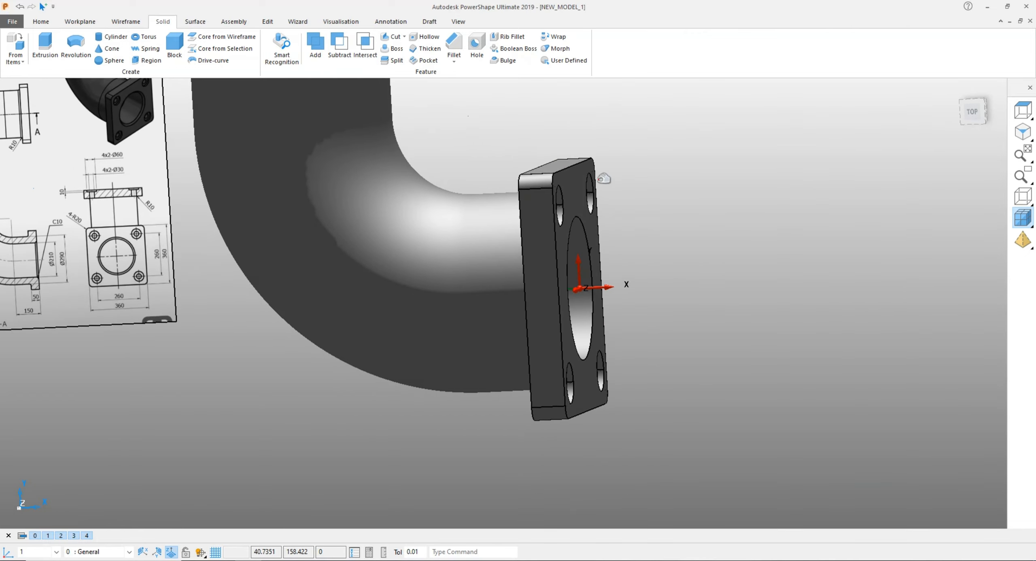
{"action": "scroll", "coordinate": [501, 151], "scroll_direction": "down", "scroll_amount": 3}
{"action": "middle_click_drag", "start_coordinate": [502, 151], "coordinate": [366, 203]}
{"action": "scroll", "coordinate": [314, 171], "scroll_direction": "up", "scroll_amount": 3}
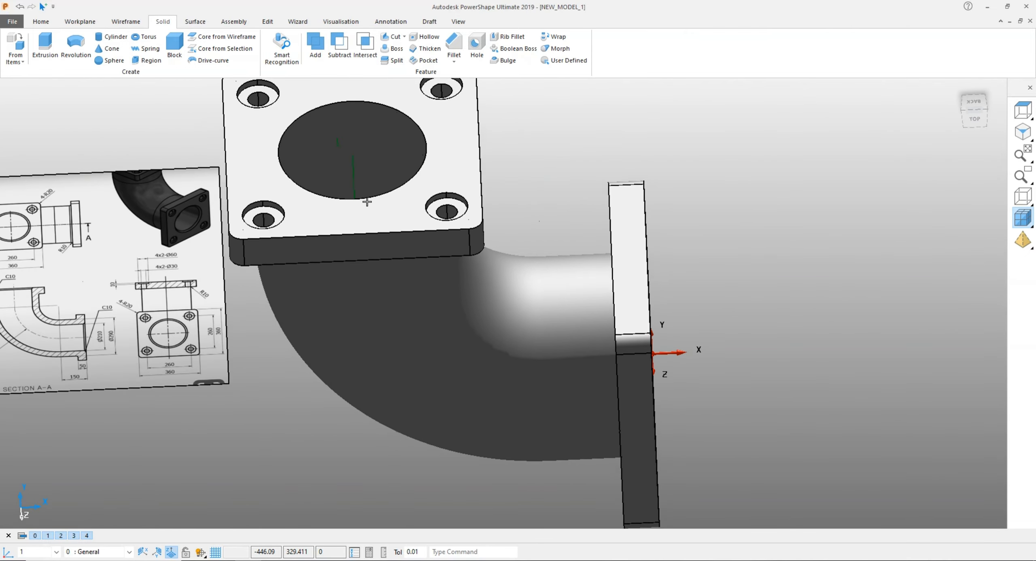
{"action": "left_click", "coordinate": [441, 89]}
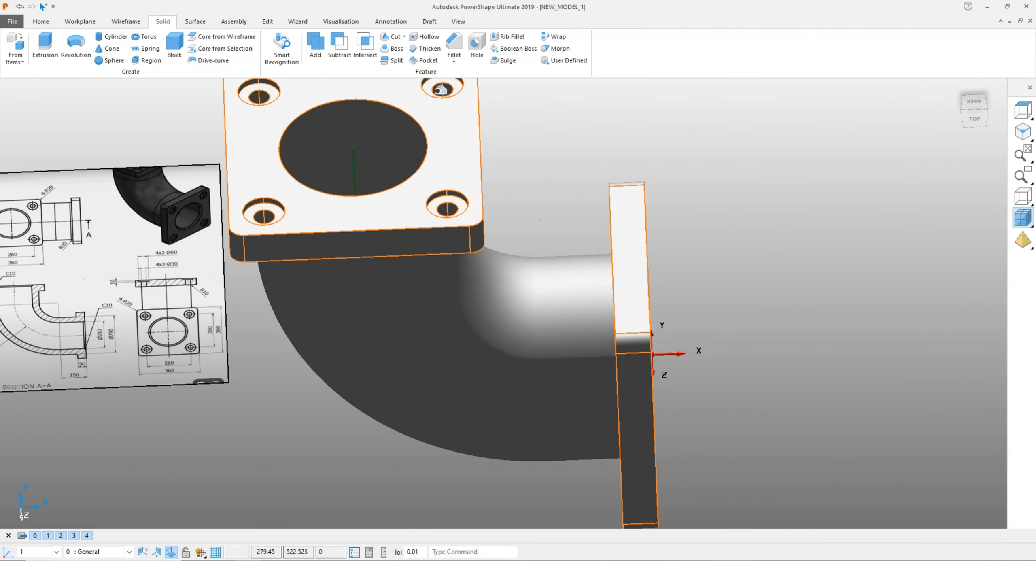
{"action": "left_click", "coordinate": [974, 119]}
{"action": "left_click", "coordinate": [594, 342]}
{"action": "scroll", "coordinate": [594, 341], "scroll_direction": "up", "scroll_amount": 4}
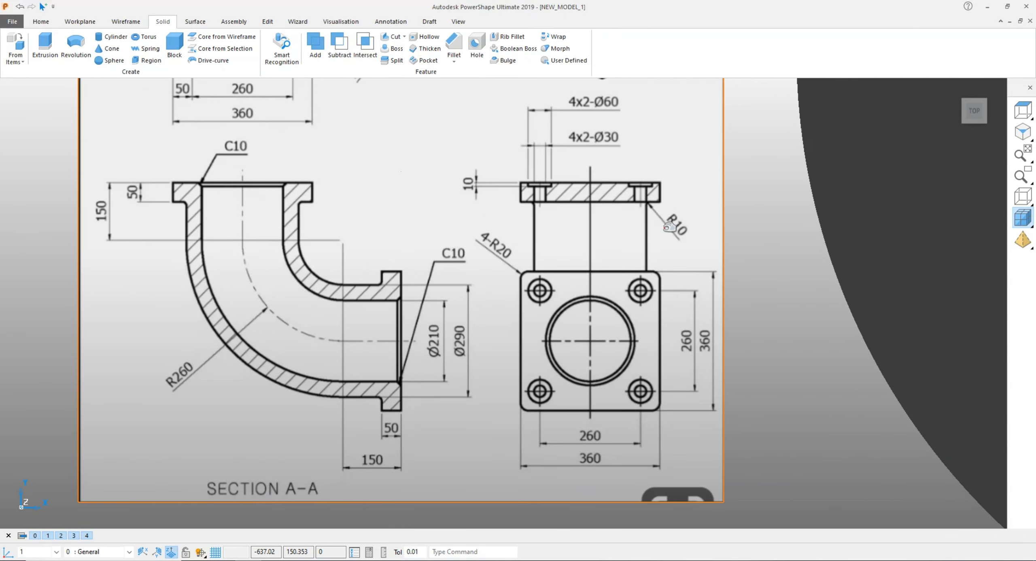
{"action": "scroll", "coordinate": [668, 226], "scroll_direction": "down", "scroll_amount": 2}
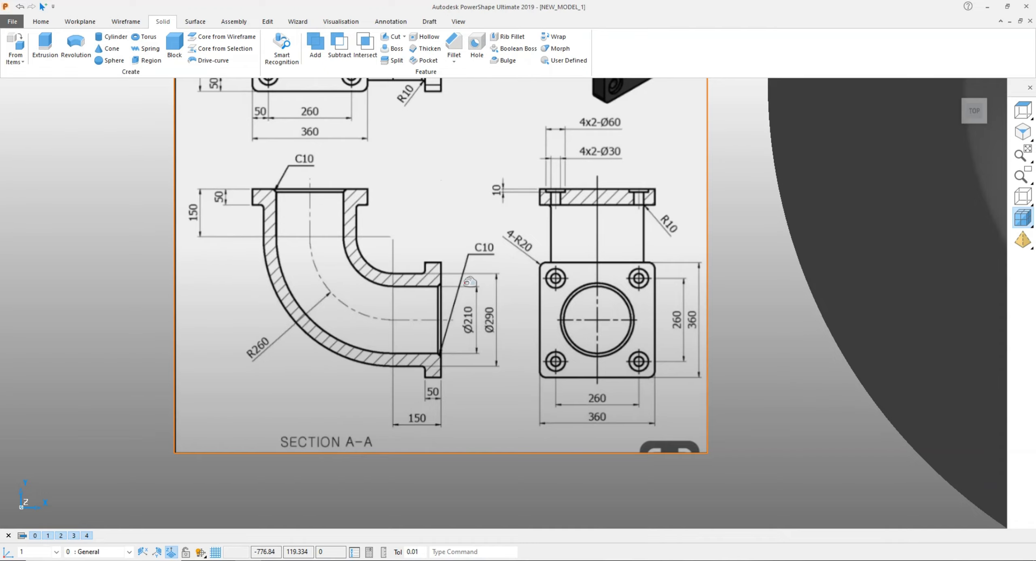
{"action": "scroll", "coordinate": [449, 278], "scroll_direction": "down", "scroll_amount": 2}
{"action": "middle_click_drag", "start_coordinate": [503, 238], "coordinate": [312, 328], "text": "shift"}
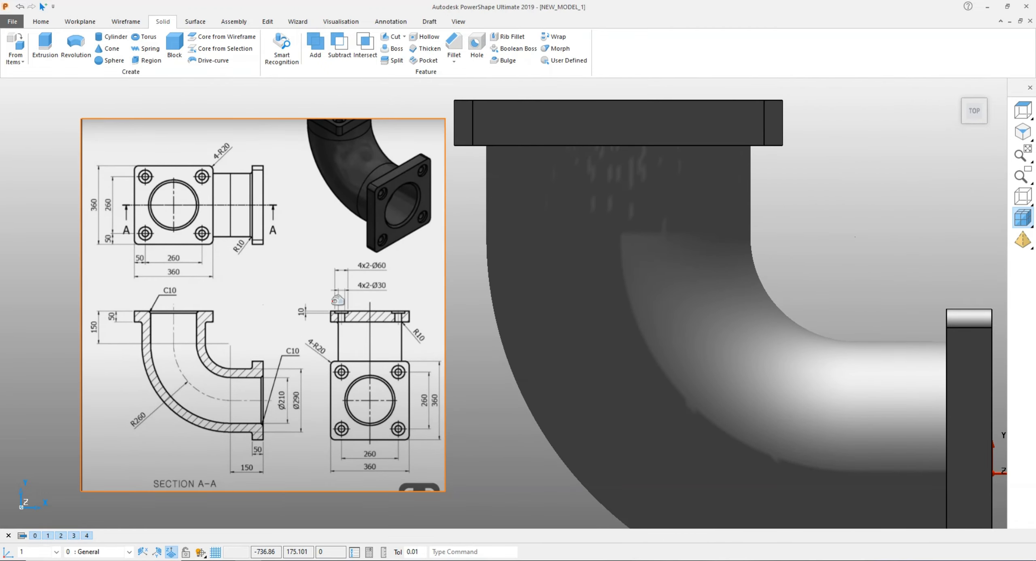
Fillet the outer edges where the pipe meets the upper and side flanges with a circular 10 mm radius.
{"action": "scroll", "coordinate": [338, 300], "scroll_direction": "down", "scroll_amount": 2}
{"action": "middle_click_drag", "start_coordinate": [383, 290], "coordinate": [348, 232]}
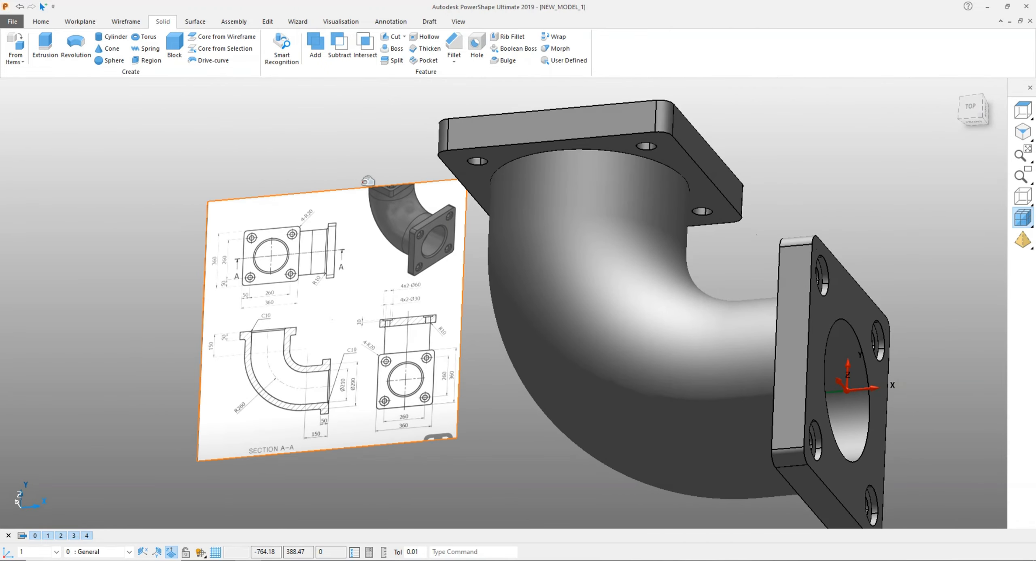
{"action": "left_click", "coordinate": [451, 68]}
{"action": "left_click", "coordinate": [457, 108]}
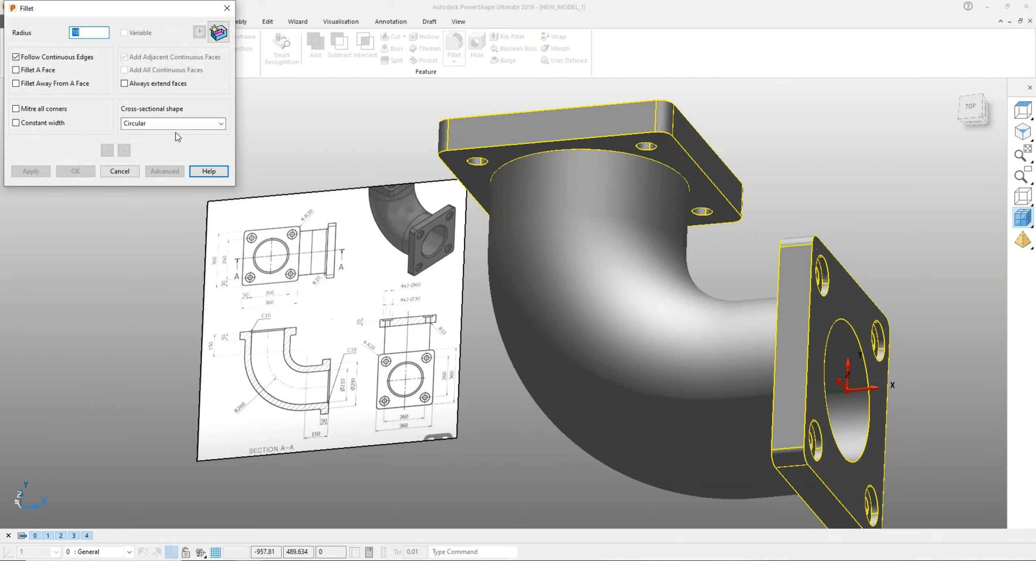
{"action": "left_click", "coordinate": [575, 153]}
{"action": "middle_click_drag", "start_coordinate": [575, 153], "coordinate": [603, 95]}
{"action": "scroll", "coordinate": [564, 217], "scroll_direction": "down", "scroll_amount": 2}
{"action": "left_click", "coordinate": [720, 182]}
{"action": "left_click", "coordinate": [36, 171]}
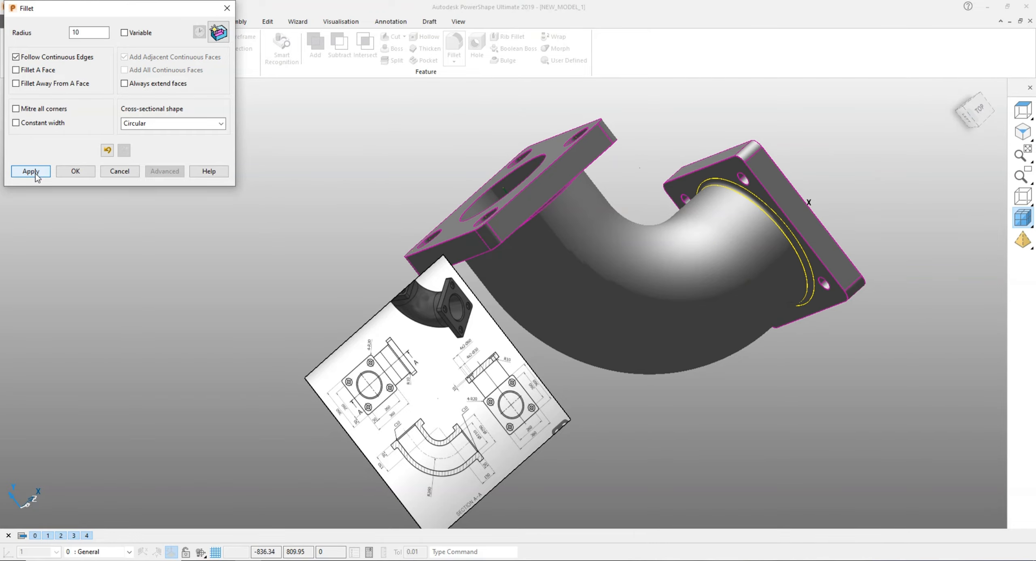
{"action": "left_click", "coordinate": [76, 171]}
Chamfer the bore's opening edges on the outer faces of the upper and side flanges with a distance of 10.
{"action": "middle_click_drag", "start_coordinate": [80, 166], "coordinate": [615, 166]}
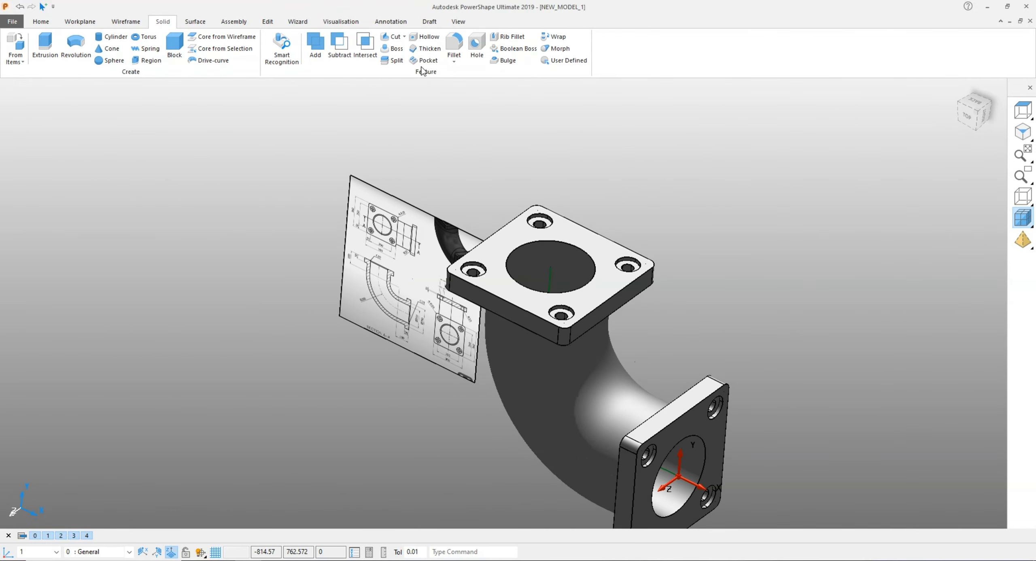
{"action": "left_click", "coordinate": [454, 61]}
{"action": "left_click", "coordinate": [466, 97]}
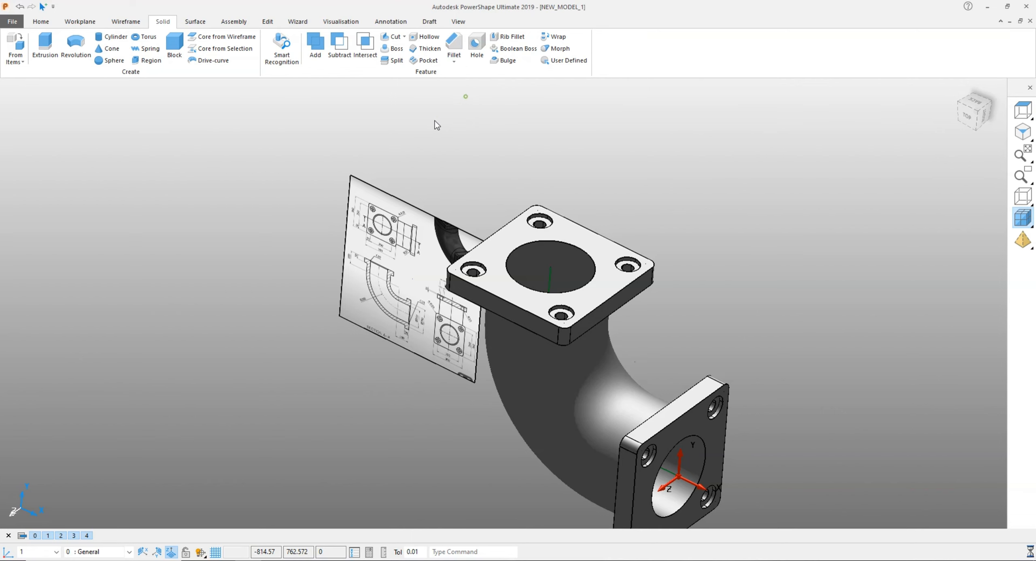
{"action": "left_click", "coordinate": [522, 284]}
{"action": "middle_click_drag", "start_coordinate": [723, 298], "coordinate": [694, 232], "text": "shift"}
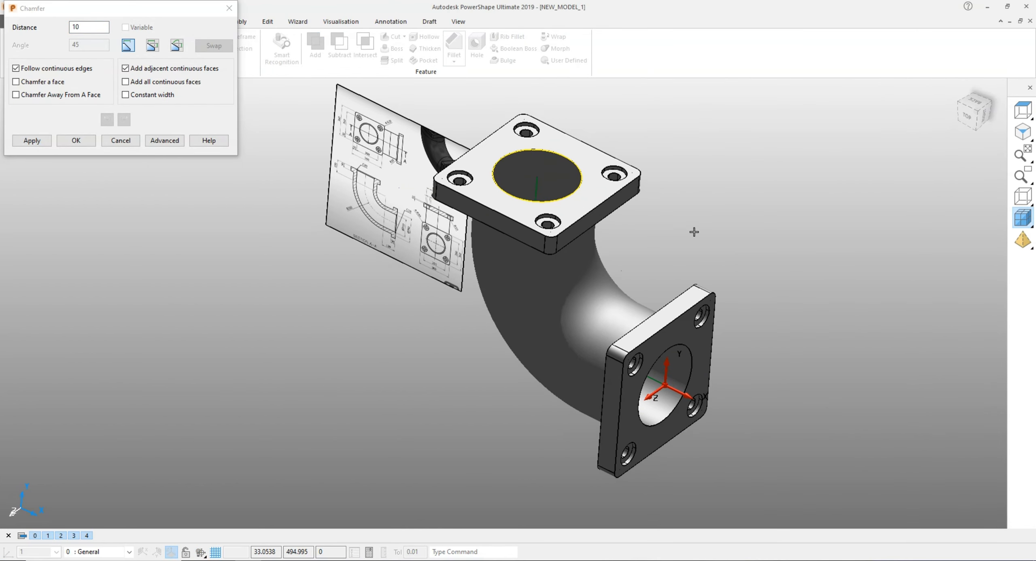
{"action": "left_click", "coordinate": [689, 354]}
{"action": "left_click", "coordinate": [86, 141]}
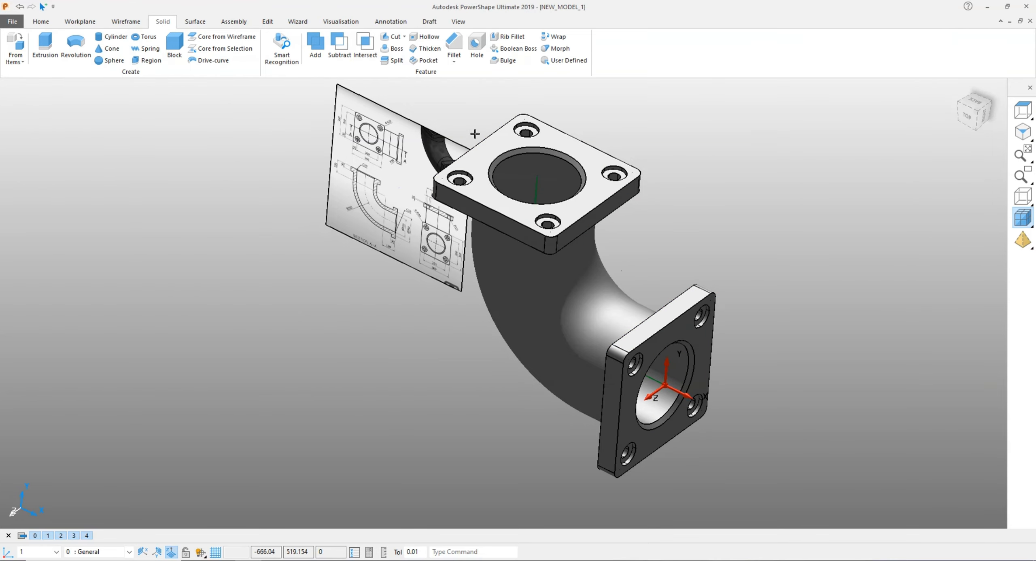
Compare the filleted and chamfered elbow with the reference drawing's views and dimensions from the top and at an angle.
{"action": "left_click", "coordinate": [967, 115]}
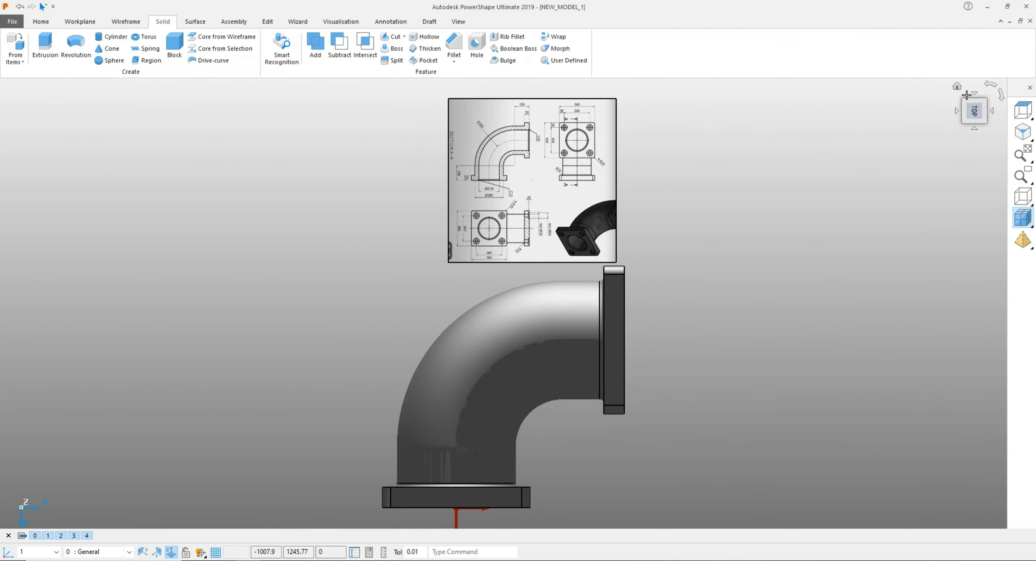
{"action": "left_click", "coordinate": [987, 83]}
{"action": "scroll", "coordinate": [405, 275], "scroll_direction": "up", "scroll_amount": 6}
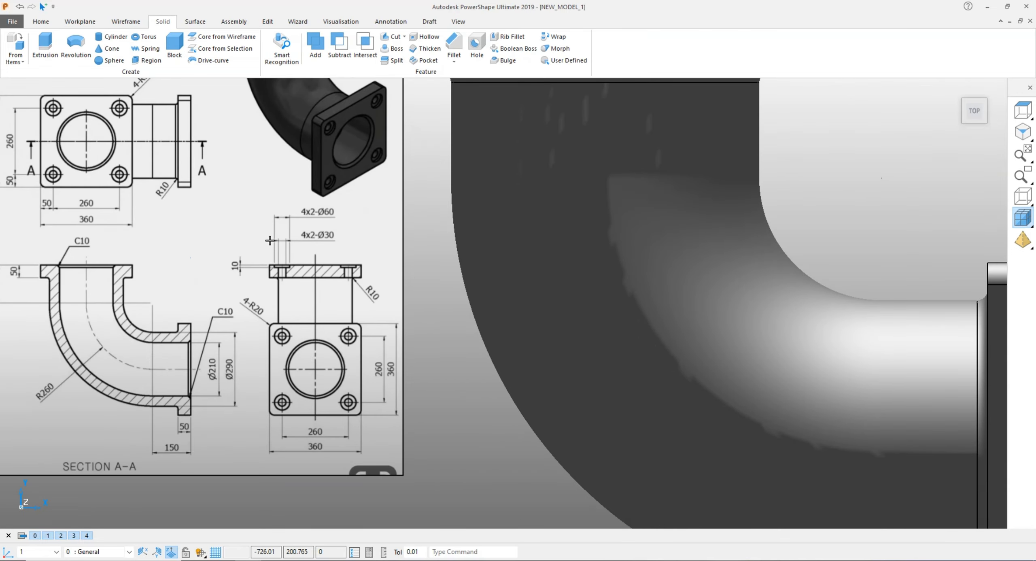
{"action": "scroll", "coordinate": [403, 276], "scroll_direction": "down", "scroll_amount": 3}
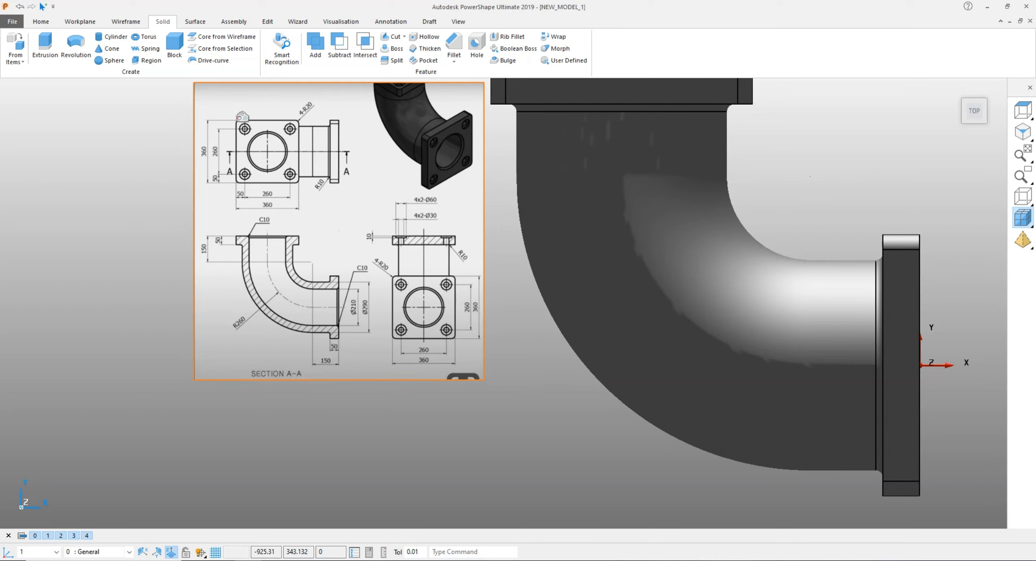
{"action": "scroll", "coordinate": [621, 213], "scroll_direction": "down", "scroll_amount": 2}
{"action": "middle_click_drag", "start_coordinate": [622, 214], "coordinate": [605, 271]}
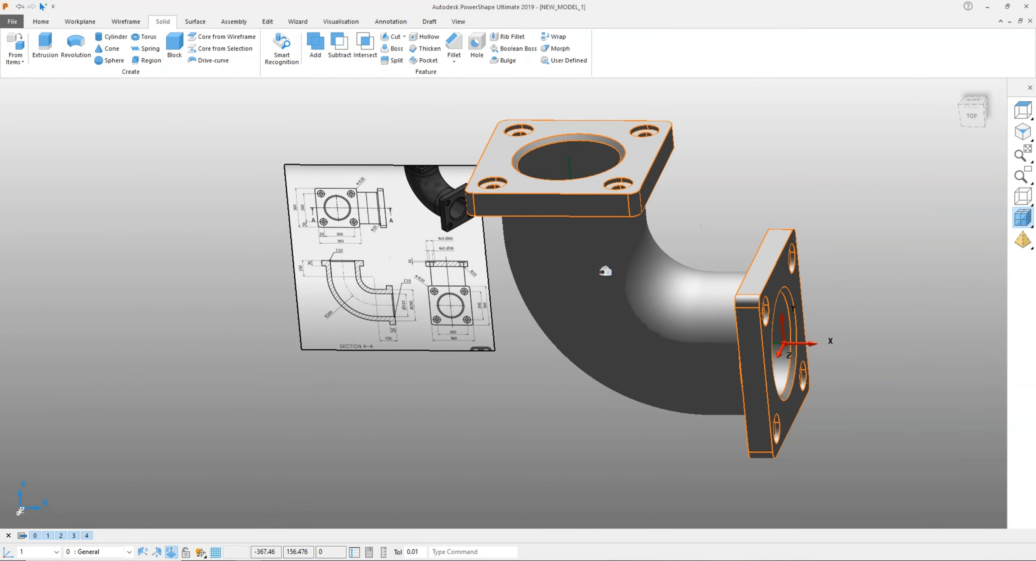
Change the lighting of the model to the Standard light studio.
{"action": "left_click", "coordinate": [337, 19]}
{"action": "left_click", "coordinate": [496, 48]}
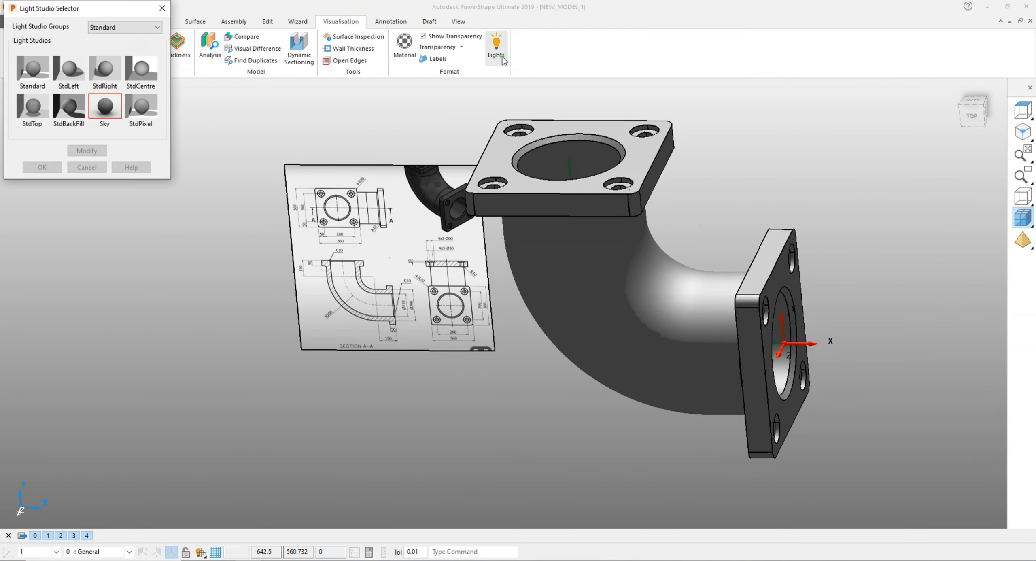
{"action": "left_click", "coordinate": [41, 68]}
{"action": "left_click", "coordinate": [52, 167]}
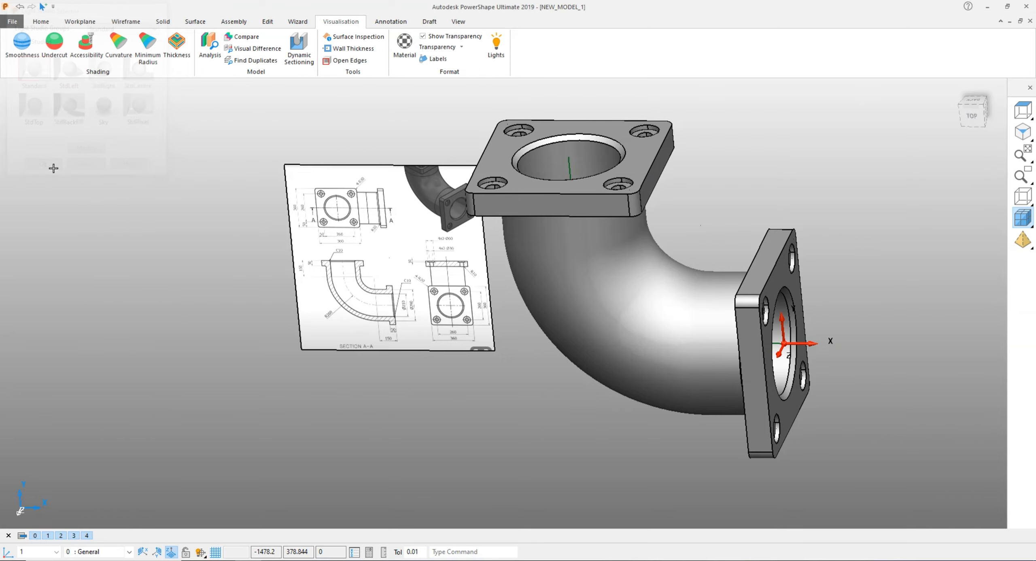
Remove the reference drawing from the top view of the elbow.
{"action": "left_click", "coordinate": [970, 116]}
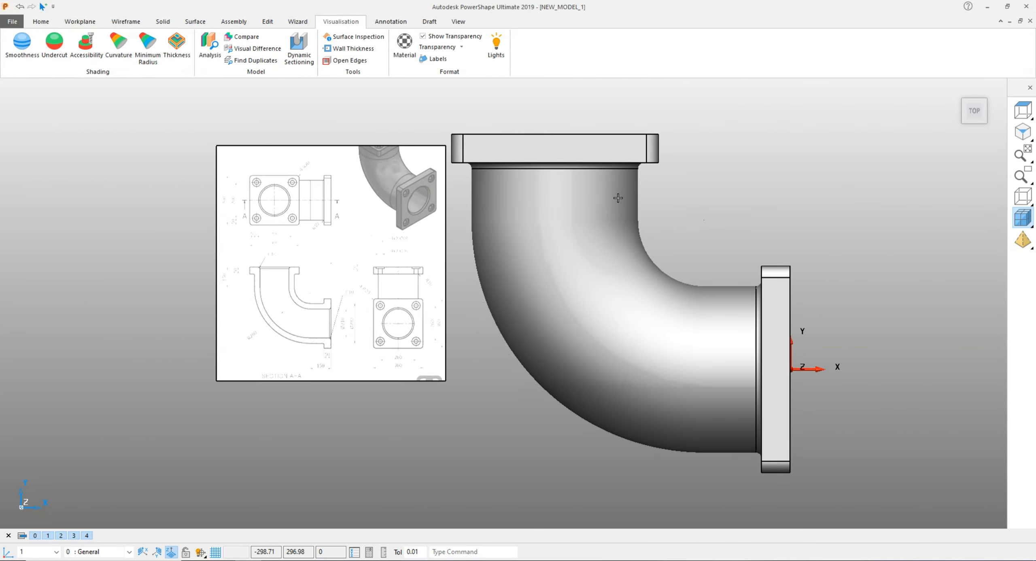
{"action": "left_click", "coordinate": [321, 262]}
{"action": "key", "text": "Delete"}
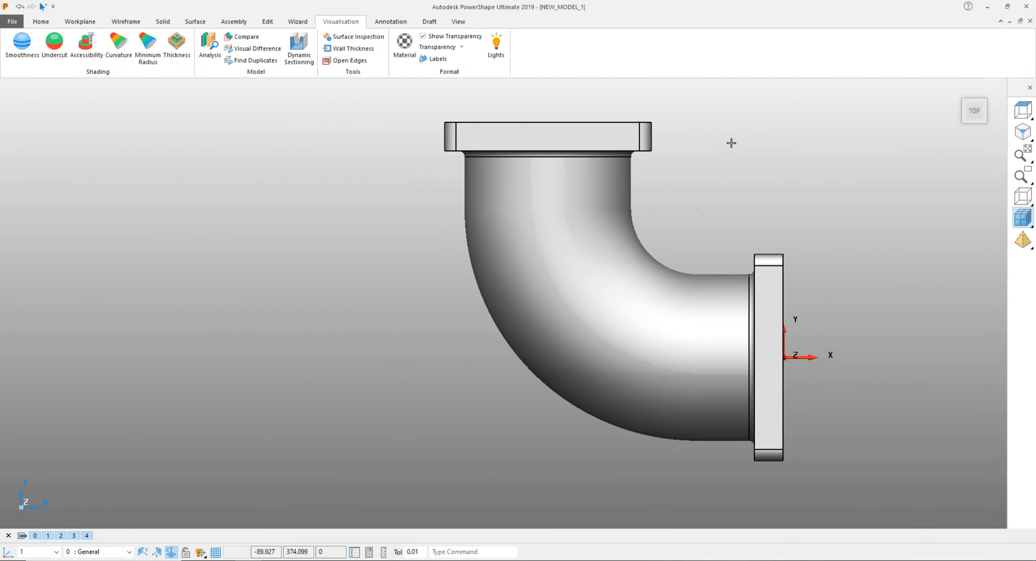
Try several default materials on the elbow solid and apply the light green mould material.
{"action": "left_click", "coordinate": [513, 176]}
{"action": "left_click", "coordinate": [404, 44]}
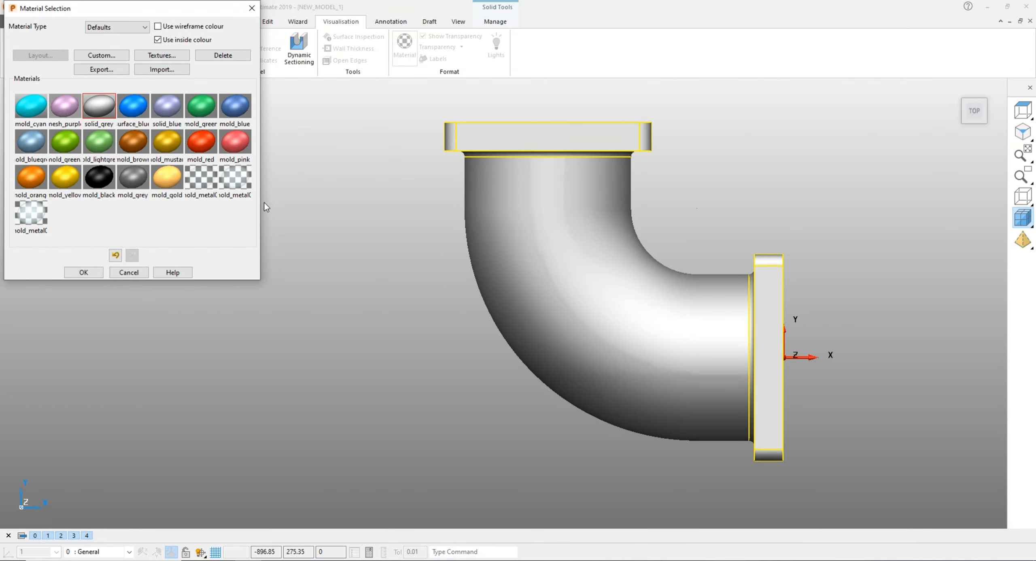
{"action": "left_click", "coordinate": [66, 141]}
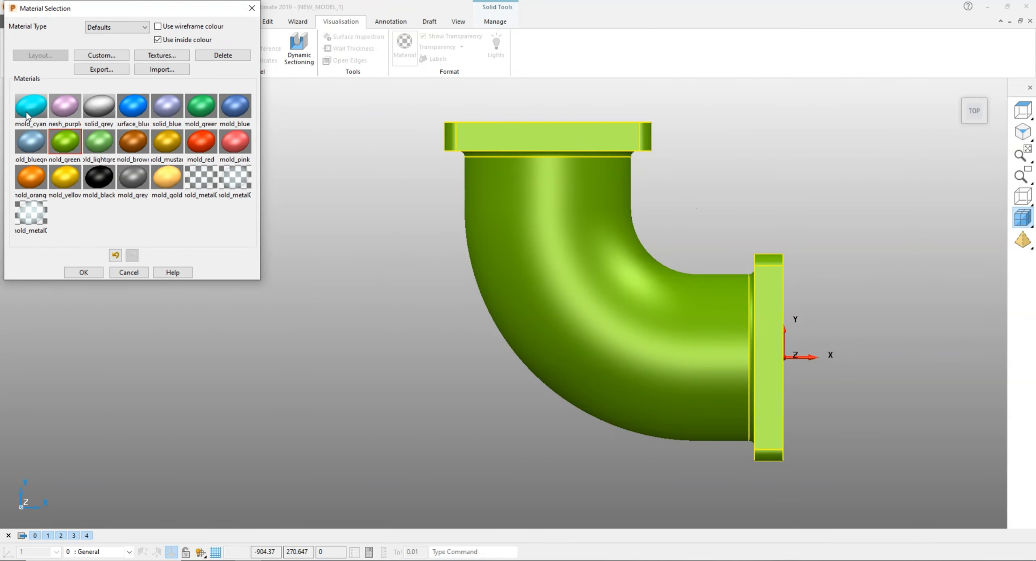
{"action": "left_click", "coordinate": [29, 114]}
{"action": "left_click", "coordinate": [104, 148]}
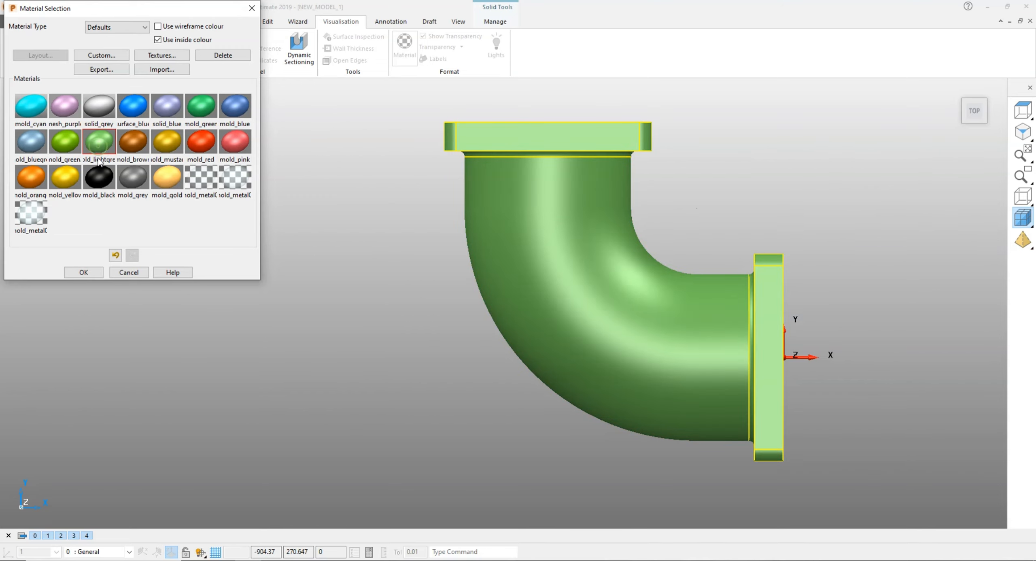
{"action": "left_click", "coordinate": [83, 273]}
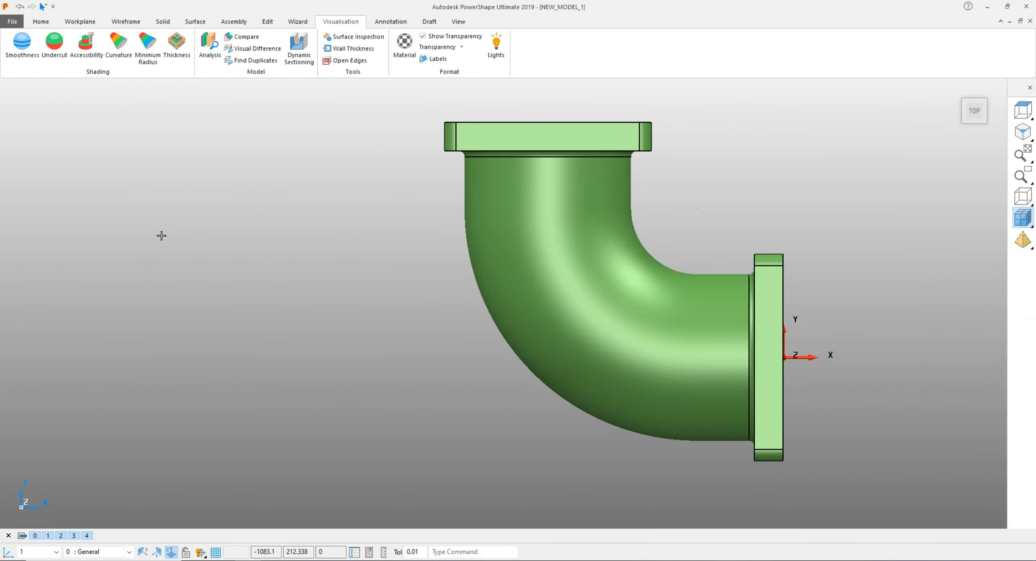
Bring back the reference drawing beside the elbow and delete the workplane at the side flange.
{"action": "key", "text": "ctrl+l"}
{"action": "left_click", "coordinate": [779, 145]}
{"action": "scroll", "coordinate": [673, 157], "scroll_direction": "down", "scroll_amount": 3}
{"action": "middle_click_drag", "start_coordinate": [672, 158], "coordinate": [688, 147], "text": "shift"}
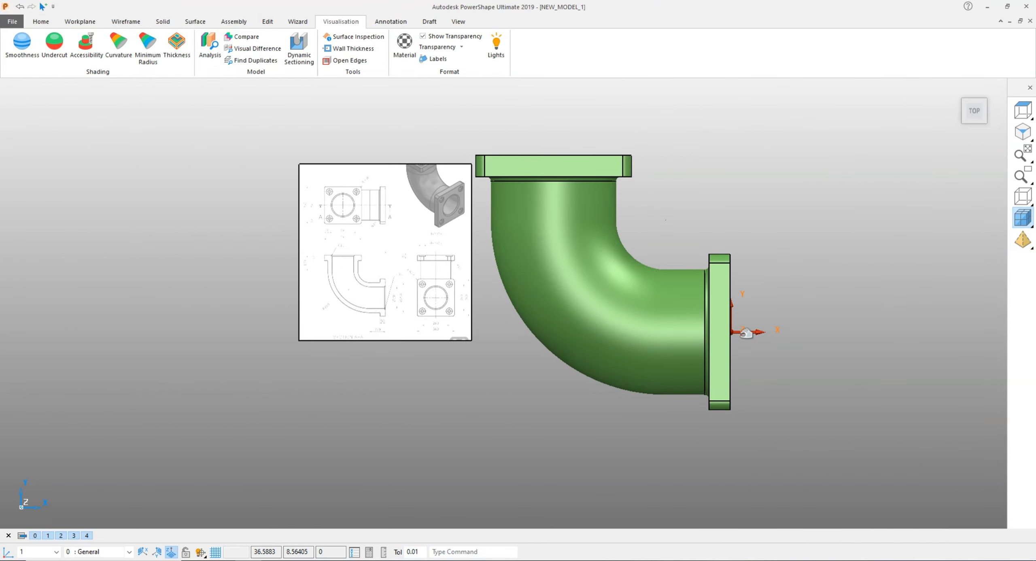
{"action": "left_click", "coordinate": [742, 331]}
{"action": "key", "text": "Delete"}
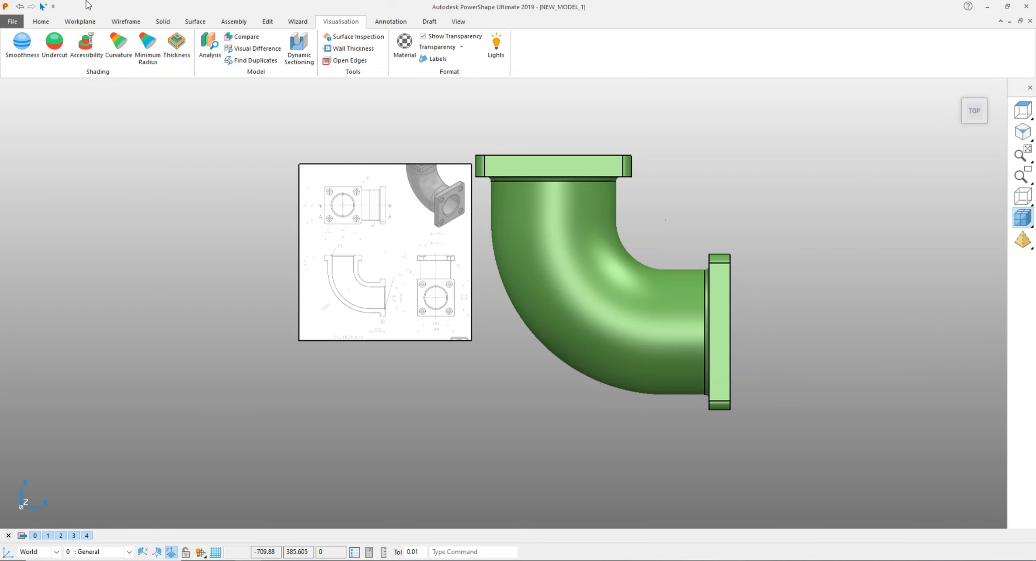
Try the Shaded display mode on the elbow and switch back to Shaded Wireframe in the top view.
{"action": "left_click", "coordinate": [35, 22]}
{"action": "left_click", "coordinate": [259, 56]}
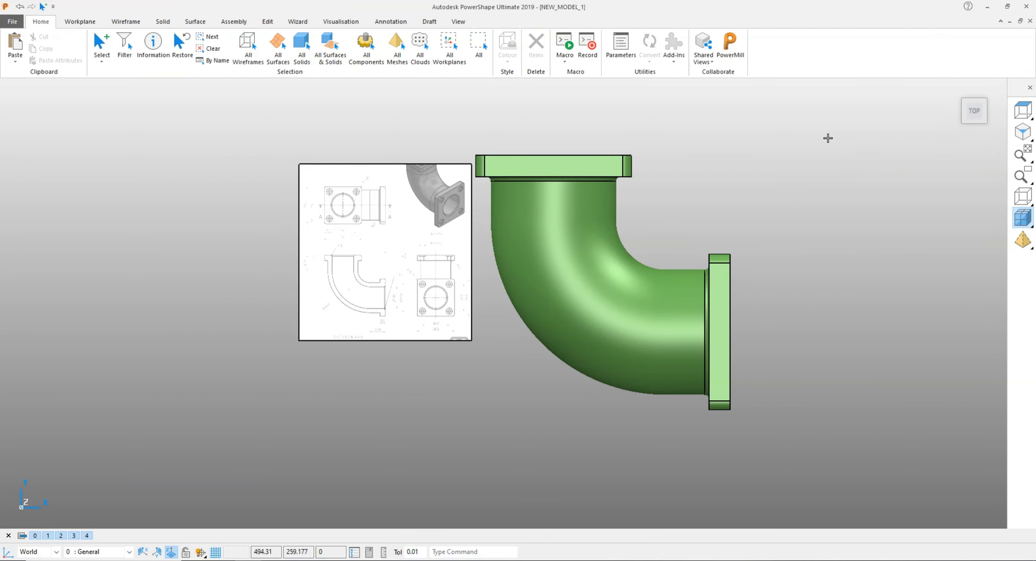
{"action": "right_click", "coordinate": [830, 135]}
{"action": "left_click", "coordinate": [860, 173]}
{"action": "right_click", "coordinate": [812, 136]}
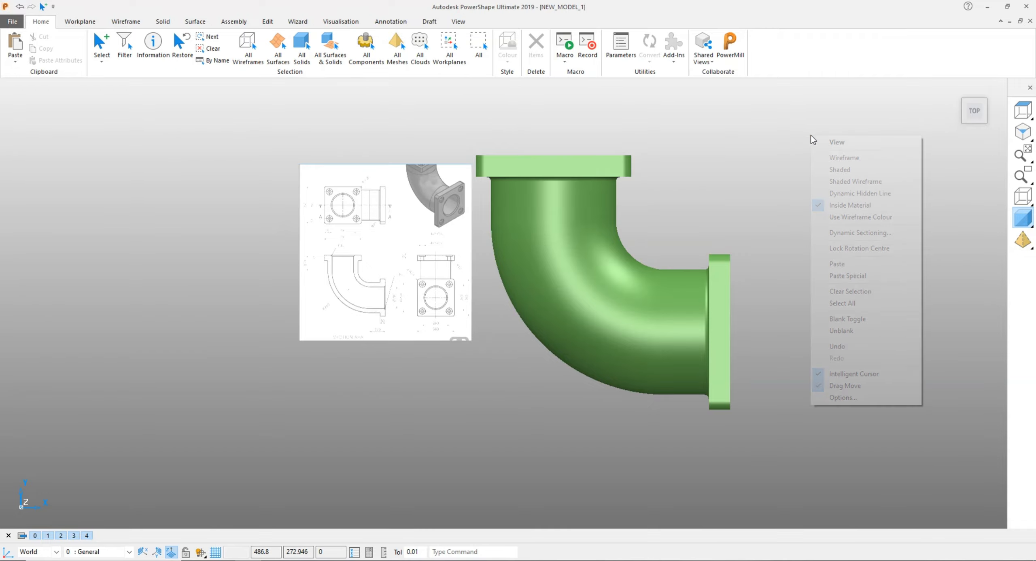
{"action": "left_click", "coordinate": [854, 178]}
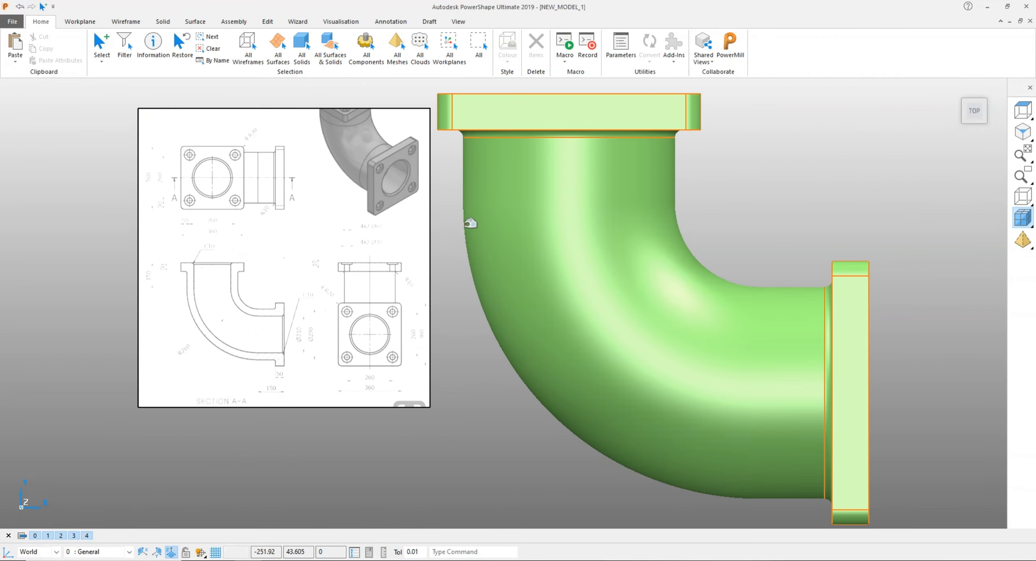
{"action": "mouse_move", "coordinate": [557, 169]}
{"action": "middle_mouse_down"}
{"action": "mouse_move", "coordinate": [406, 290]}
{"action": "mouse_move", "coordinate": [400, 215]}
{"action": "mouse_move", "coordinate": [702, 208]}
{"action": "middle_mouse_up"}
{"action": "left_click", "coordinate": [969, 125]}
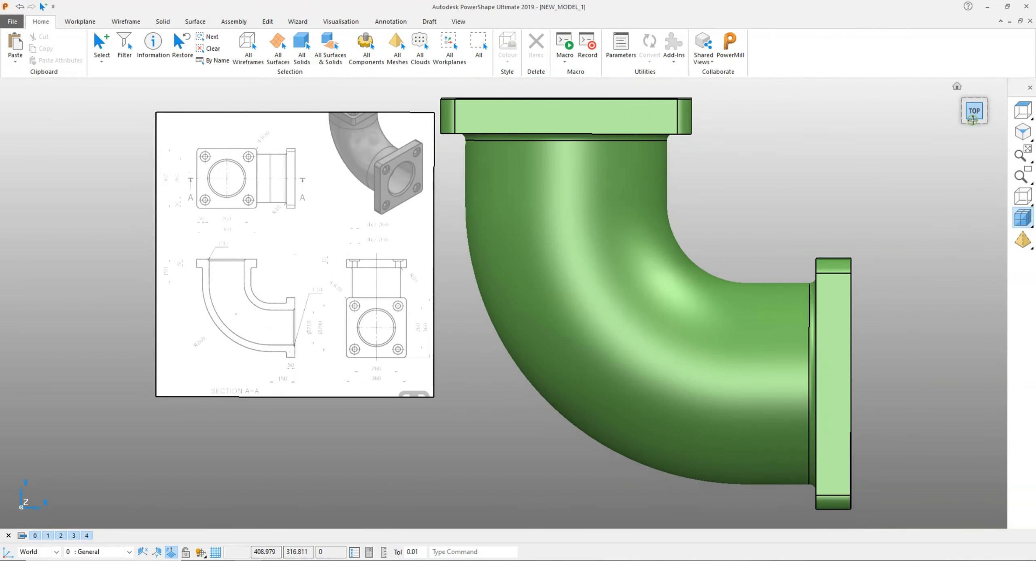